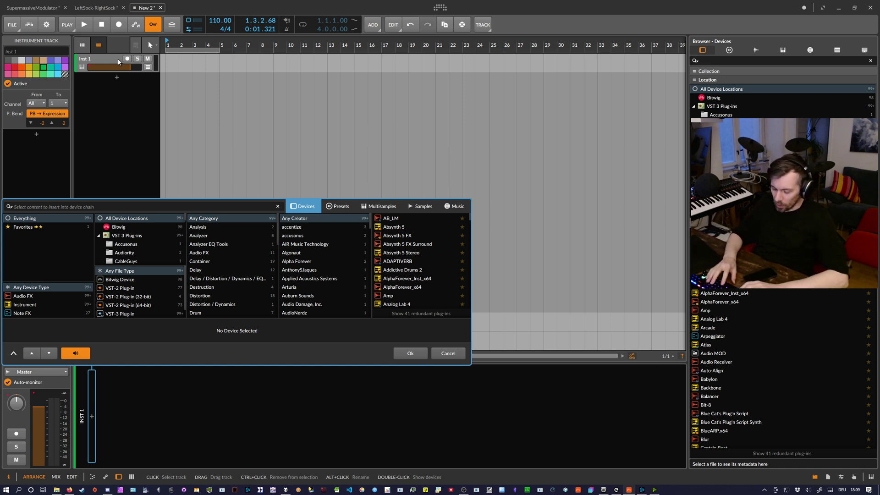
Step: Insert a Poly Grid device on the instrument track and open its patch for editing
text(grid)
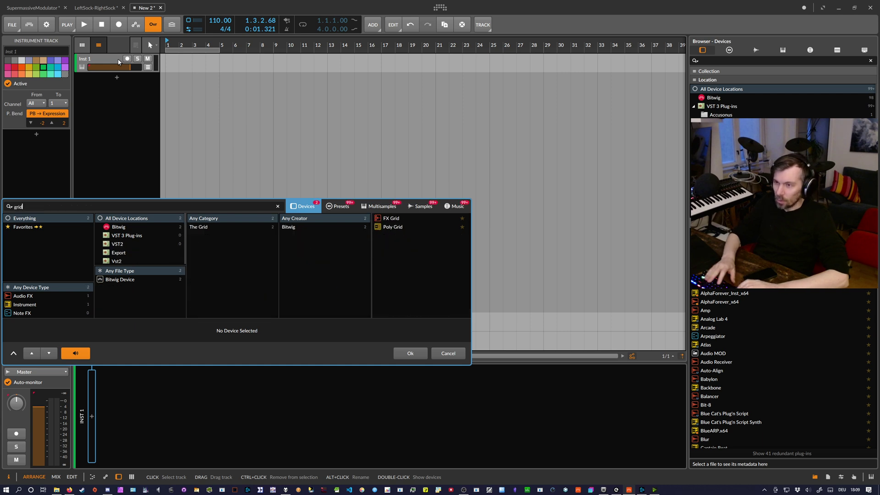
key(Down)
key(Down)
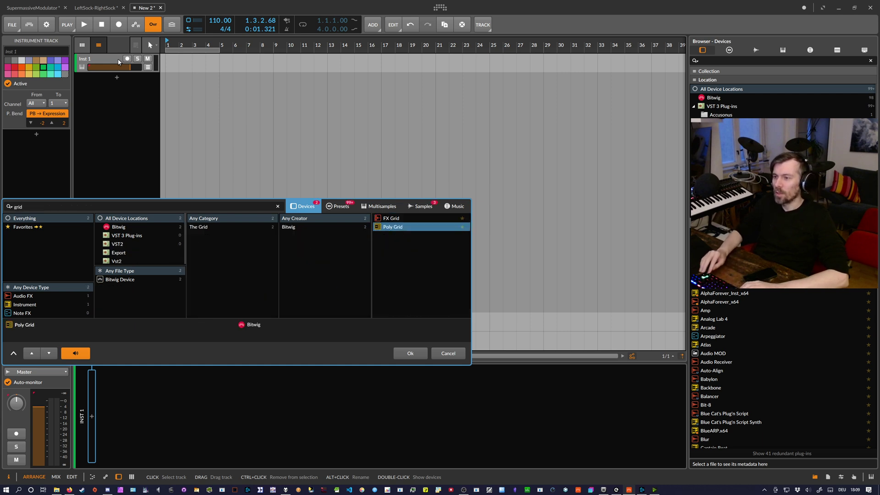
key(Return)
click(166, 393)
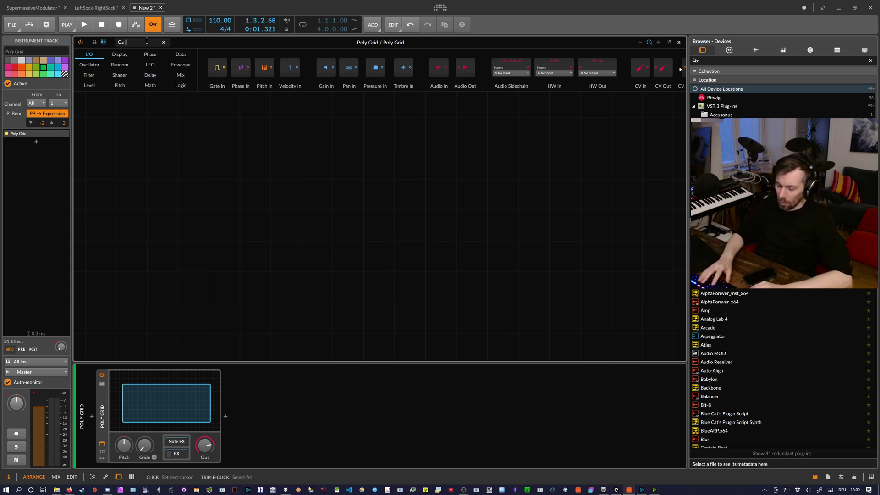
Step: Add a Noise module to the Poly Grid patch and connect an AD envelope module to its output
text(noise)
drag(91, 69, 236, 210)
text(ad)
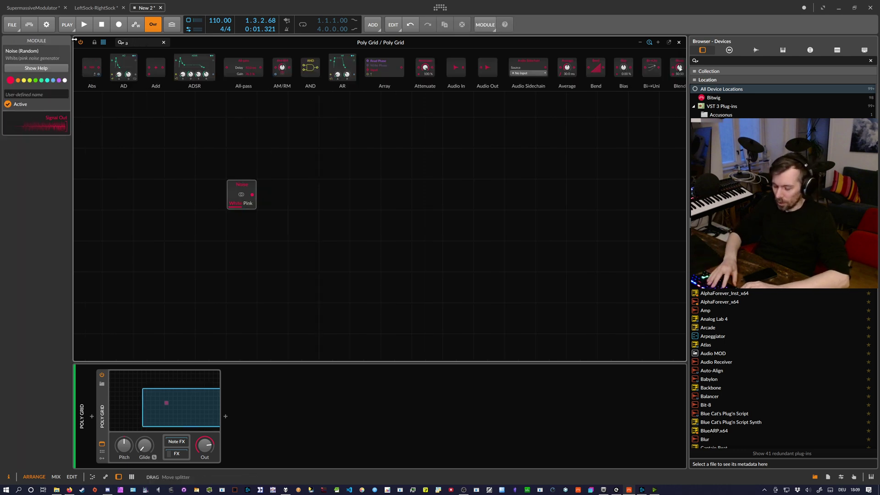
drag(95, 68, 255, 168)
Step: Set the AD envelope's attack to 0 ms and its decay to about 26.5 ms
scroll(243, 194, up, 2)
drag(237, 225, 237, 257)
drag(265, 225, 265, 261)
drag(265, 225, 265, 220)
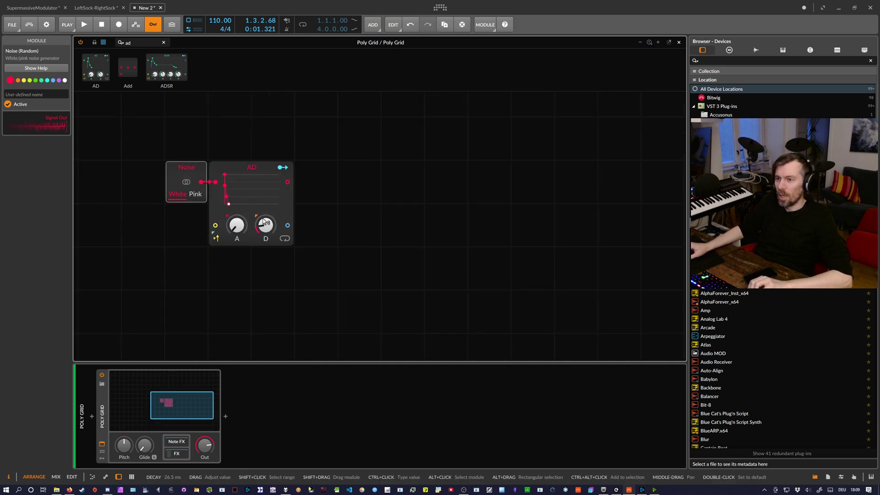
Step: Add an Audio Out module and connect it to the signal output of the AD module
click(249, 176)
click(137, 42)
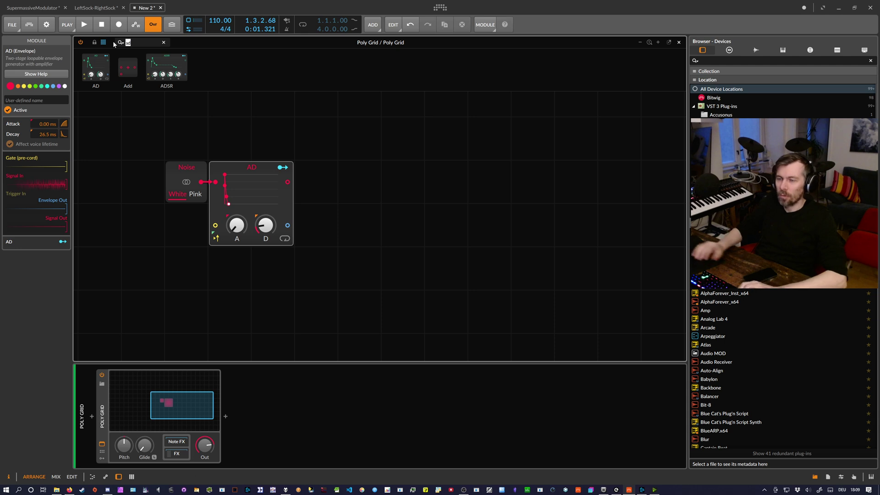
key(BackSpace)
key(BackSpace)
text(out)
drag(295, 185, 293, 185)
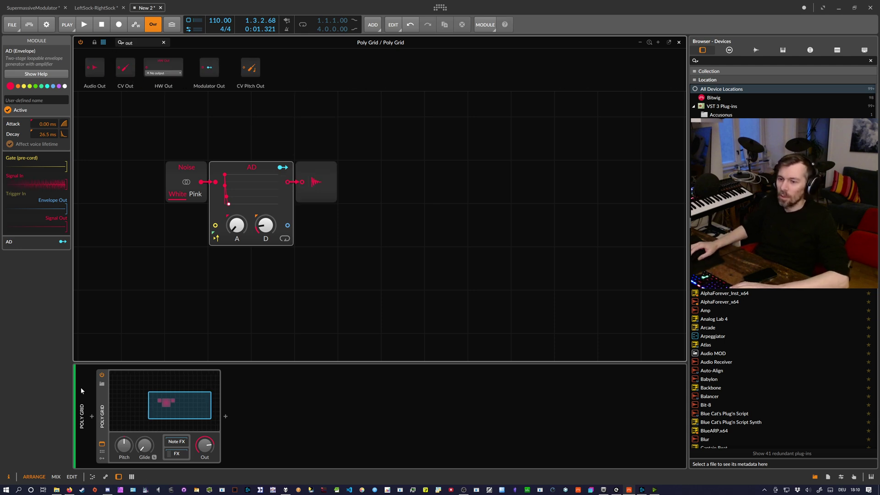
Step: Turn on monitoring for the Poly Grid track and fine-tune the AD envelope's decay
click(85, 407)
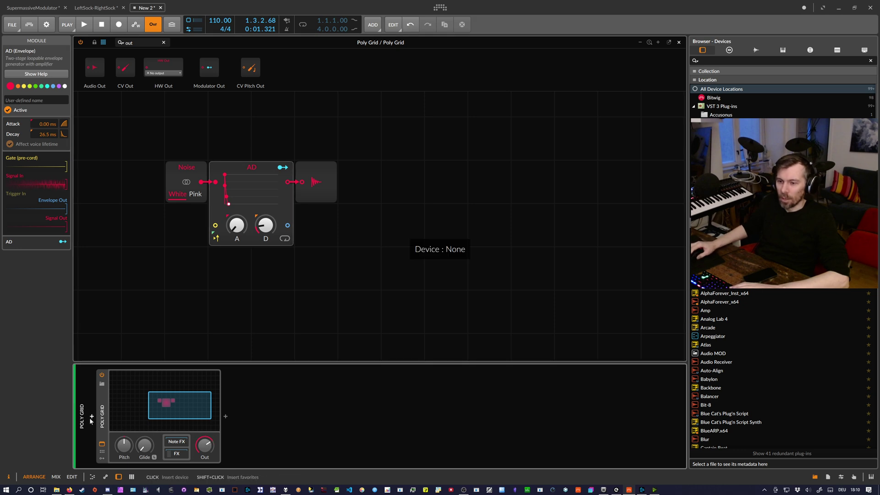
click(81, 411)
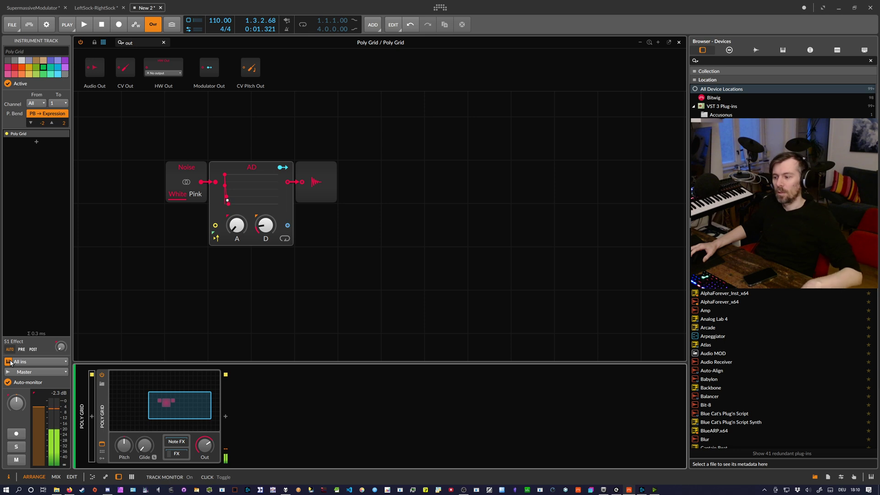
drag(265, 225, 268, 228)
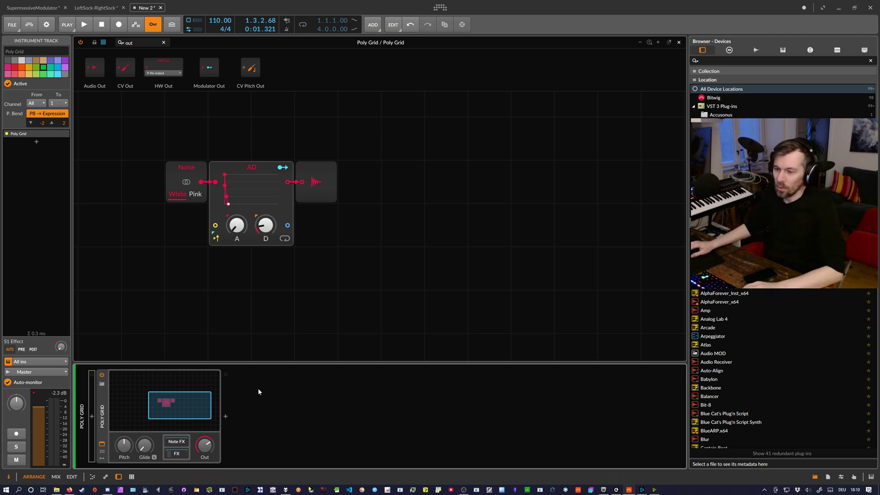
Step: Insert the ValhallaSupermassive effect after the Poly Grid
click(226, 417)
text(super)
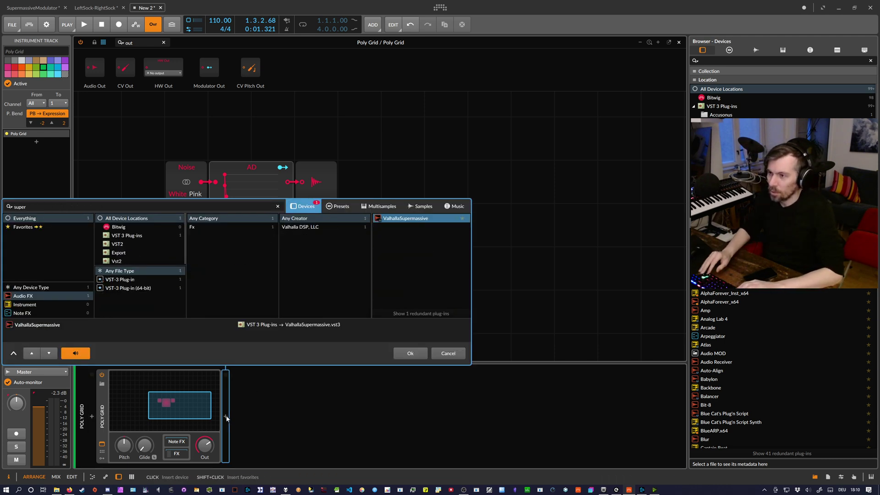
key(Return)
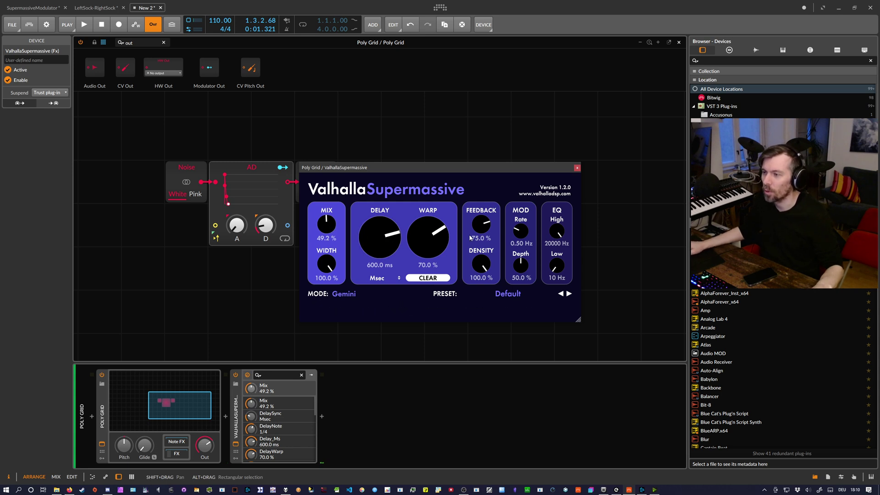
Step: Set ValhallaSupermassive's warp, feedback, density, mod depth and delay to 0, the mod rate to 0.01 Hz and the mix to 50 %
drag(426, 243, 448, 352)
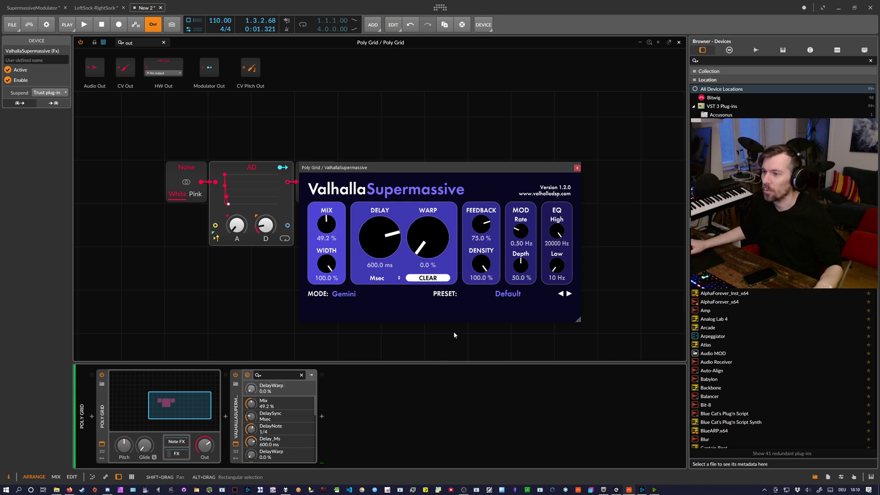
drag(482, 231, 485, 321)
drag(482, 266, 497, 376)
drag(521, 265, 516, 318)
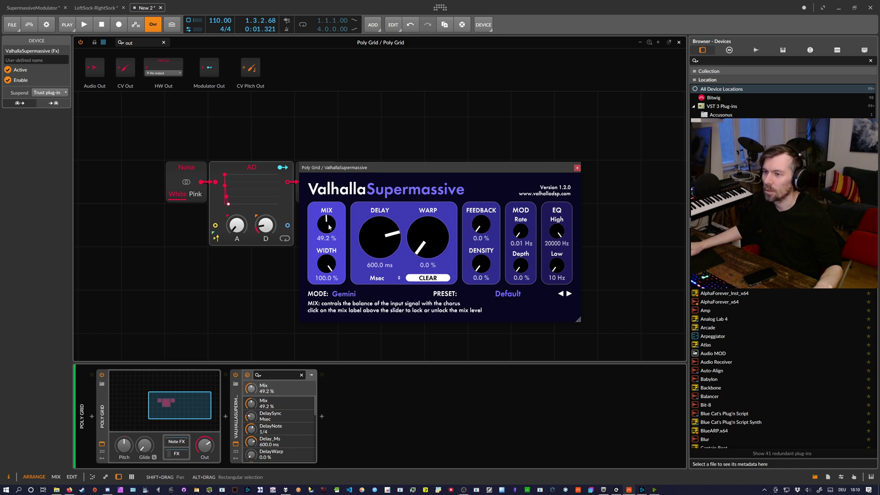
drag(379, 236, 401, 275)
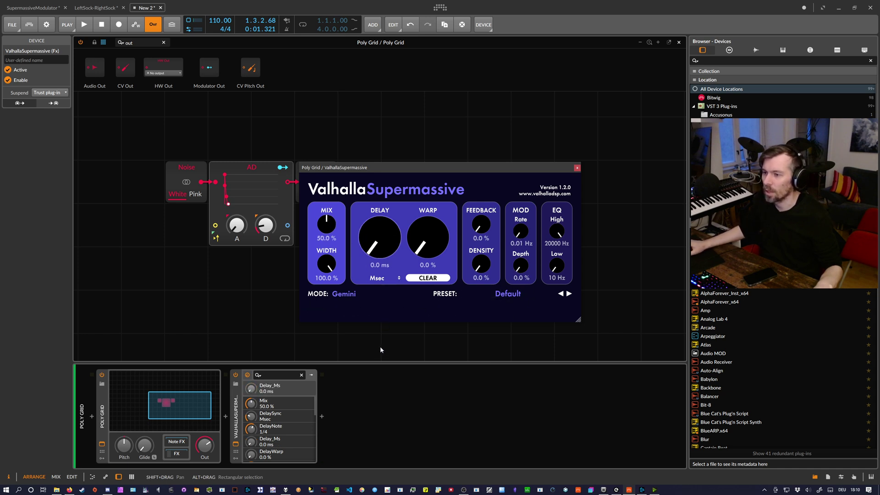
drag(369, 169, 432, 157)
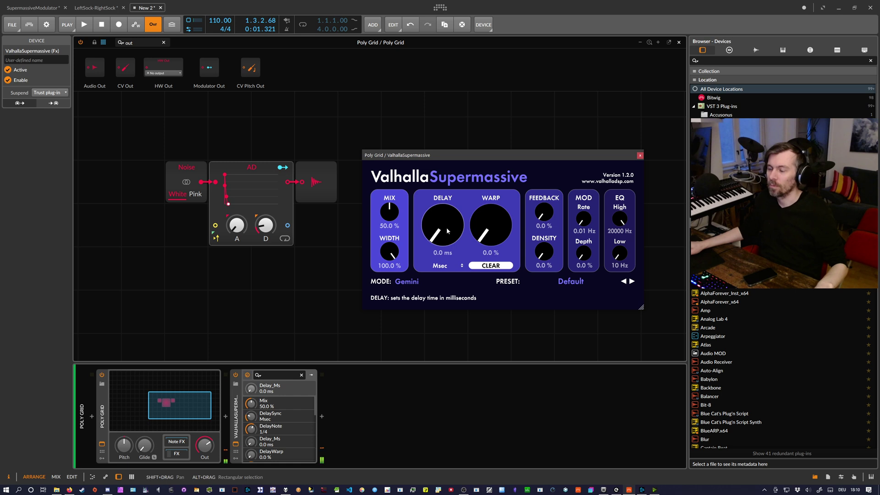
Step: Raise ValhallaSupermassive's feedback to 87.6 %
drag(545, 212, 547, 189)
drag(541, 229, 551, 196)
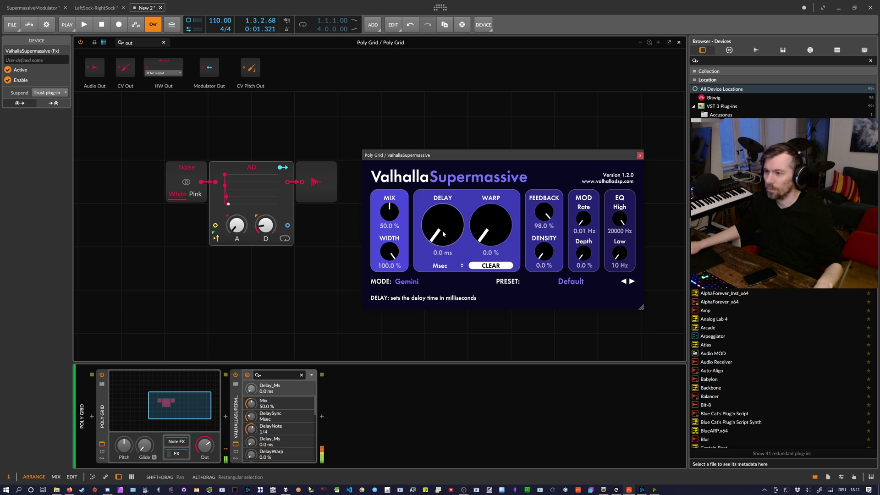
drag(544, 214, 544, 226)
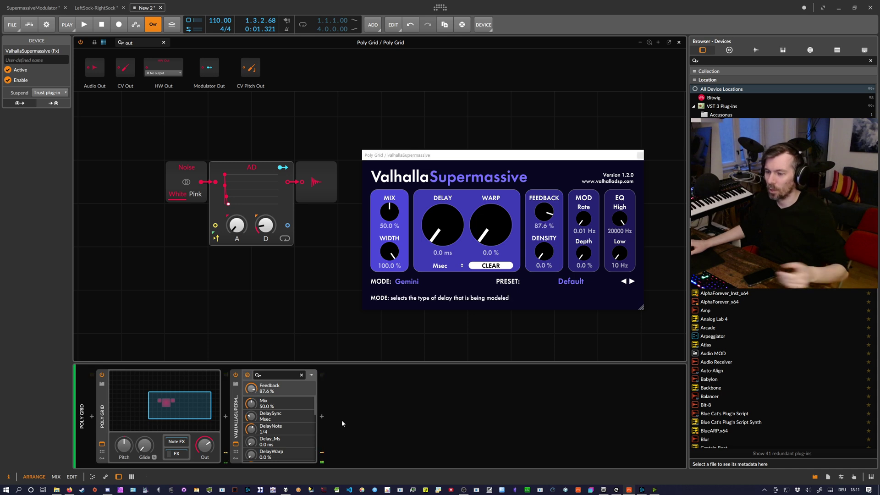
Step: Insert a Peak Limiter after ValhallaSupermassive at the end of the device chain
click(324, 417)
text(peak)
key(Down)
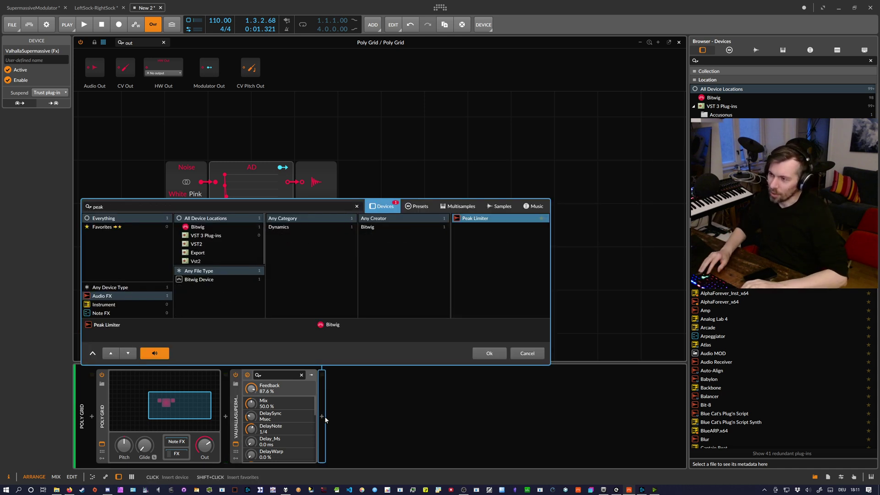
key(Return)
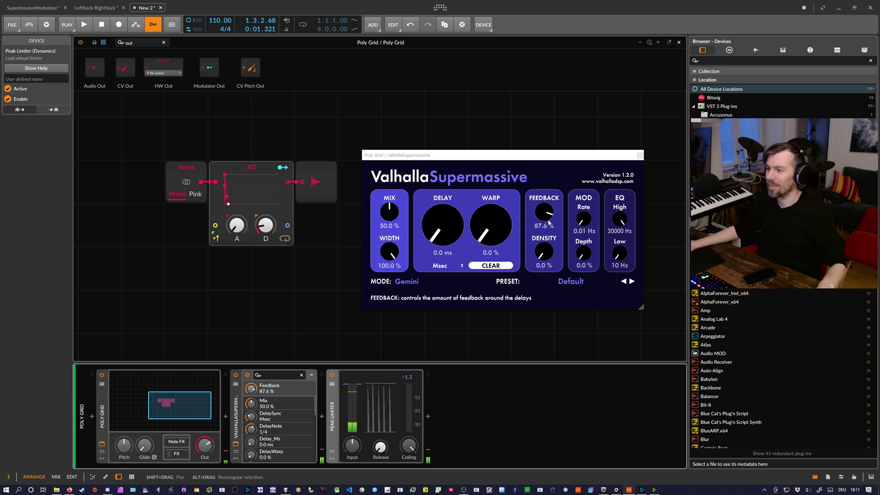
Step: Set ValhallaSupermassive's delay to 4.8 ms and its feedback to 95.2 %
drag(549, 223, 549, 220)
drag(443, 226, 443, 224)
drag(541, 217, 541, 210)
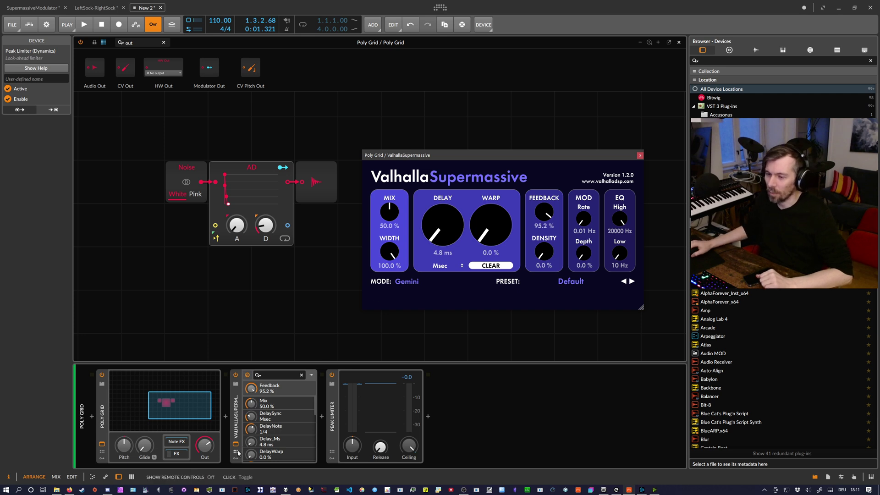
Step: Show the modulators of ValhallaSupermassive and add a Keytrack modulator
click(237, 452)
click(249, 389)
text(key)
key(Return)
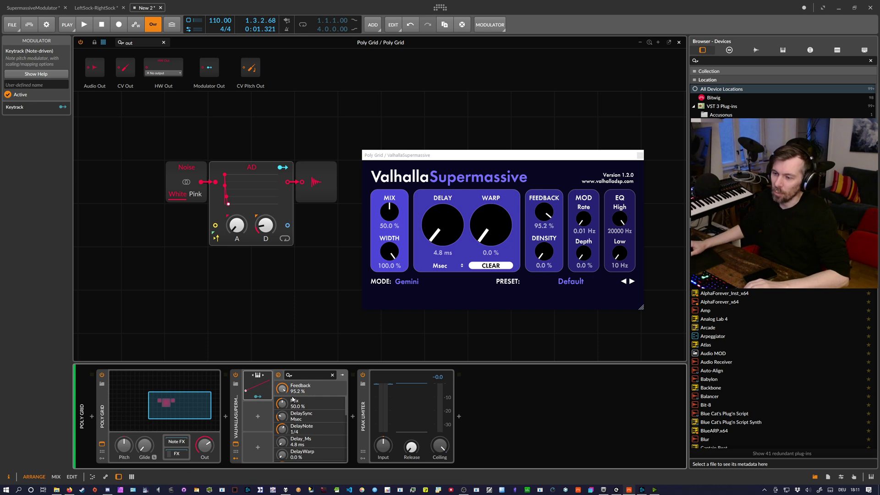
Step: Map the Keytrack modulator to the Delay_Ms parameter with an amount of -0.028
click(260, 398)
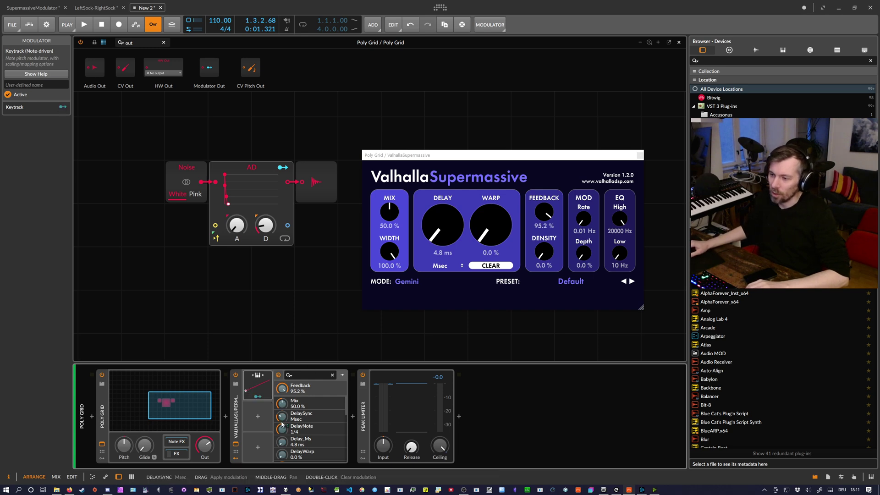
drag(282, 448, 282, 451)
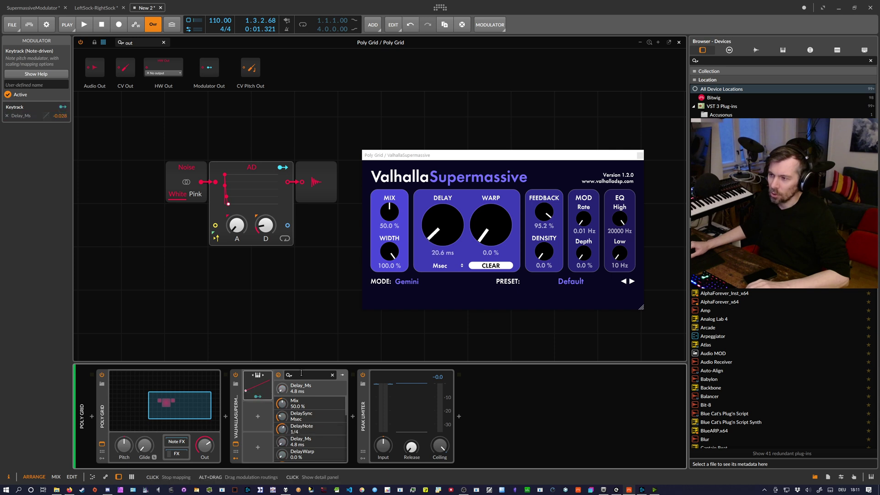
click(258, 397)
Step: Set the base Delay_Ms value to 30 ms and the Keytrack modulation amount to -0.048
click(448, 242)
scroll(449, 242, up, 5)
click(258, 397)
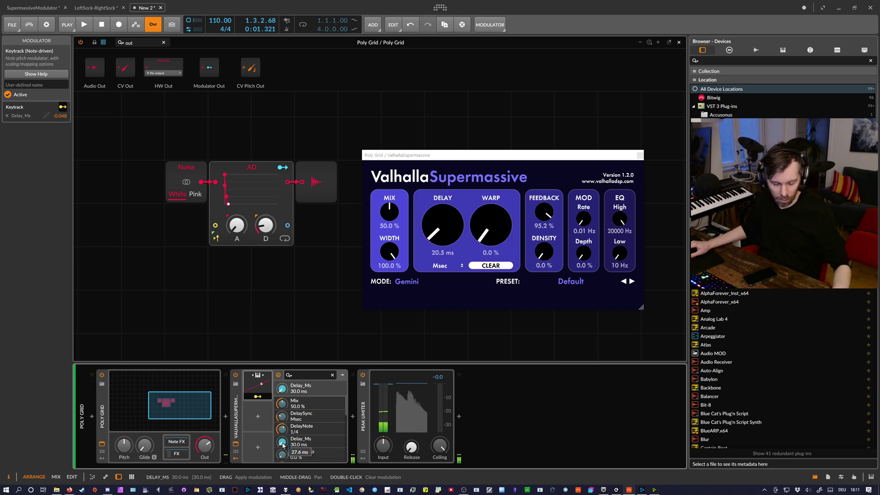
click(258, 397)
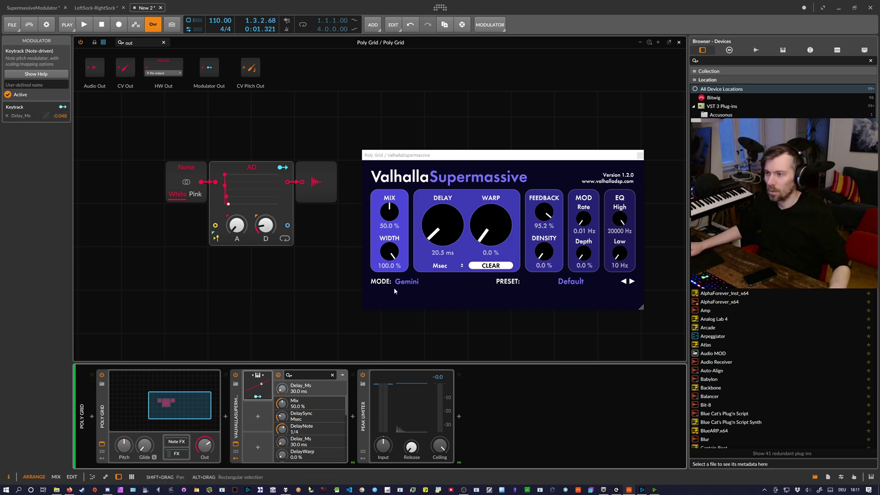
Step: Set the base Delay_Ms value to 15.7 ms and reposition the ValhallaSupermassive window
drag(285, 438, 285, 440)
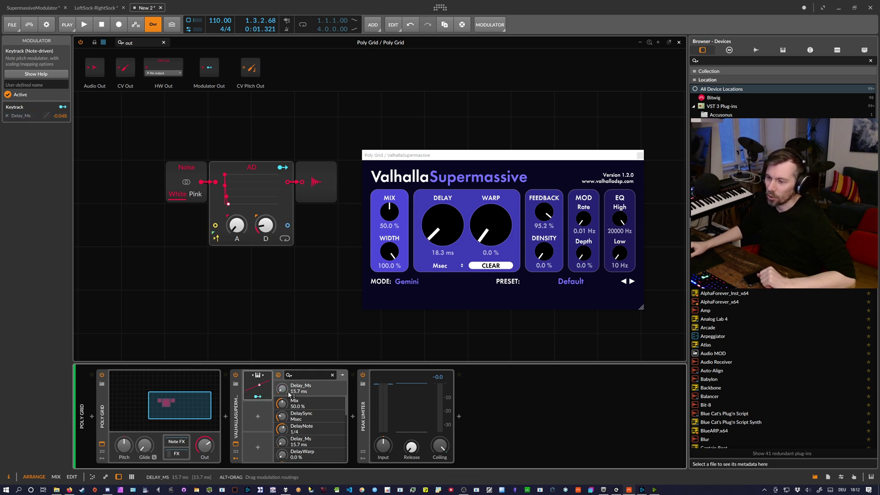
click(263, 398)
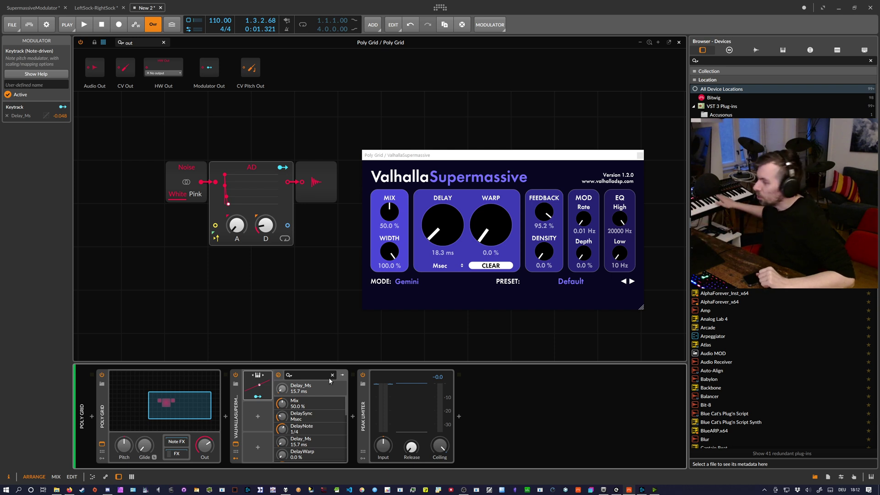
click(236, 444)
click(236, 444)
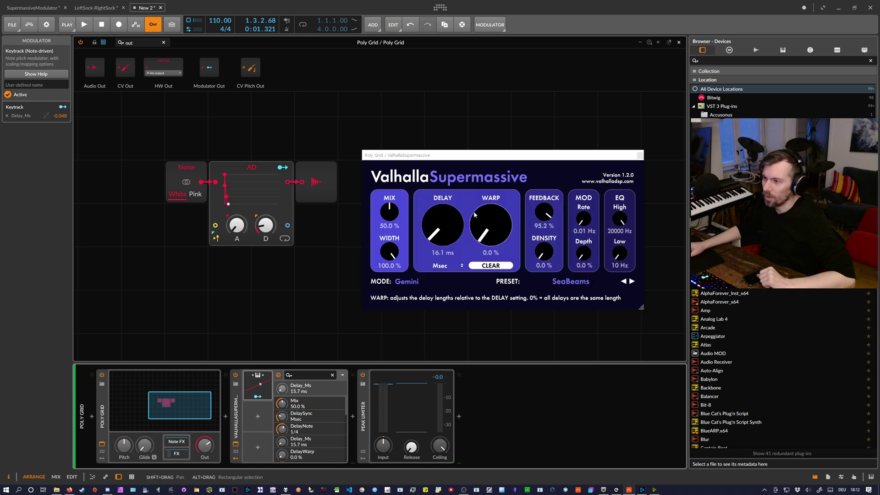
drag(463, 159, 456, 148)
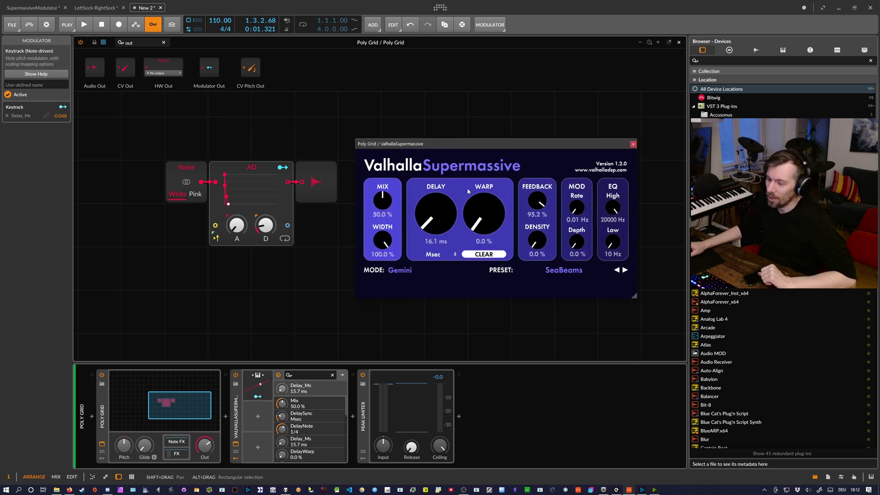
Step: Insert a Filter device between ValhallaSupermassive and the Peak Limiter and set it to band-pass mode
click(353, 417)
text(filter)
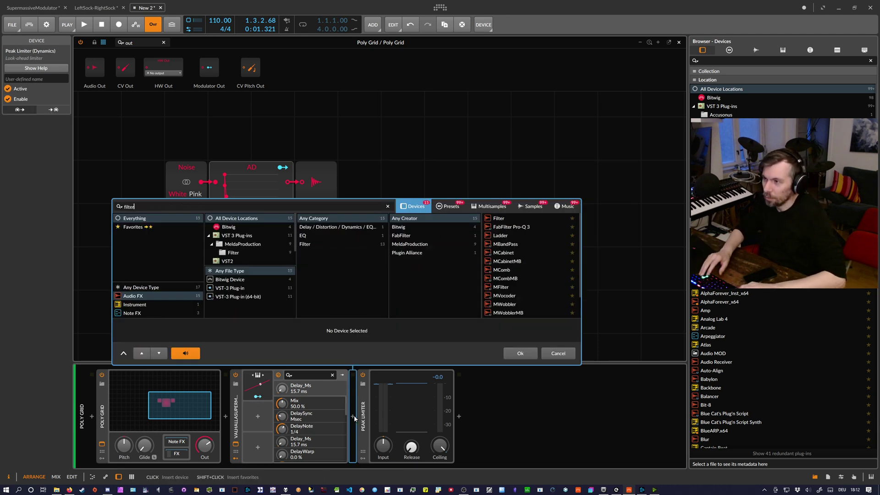
key(Return)
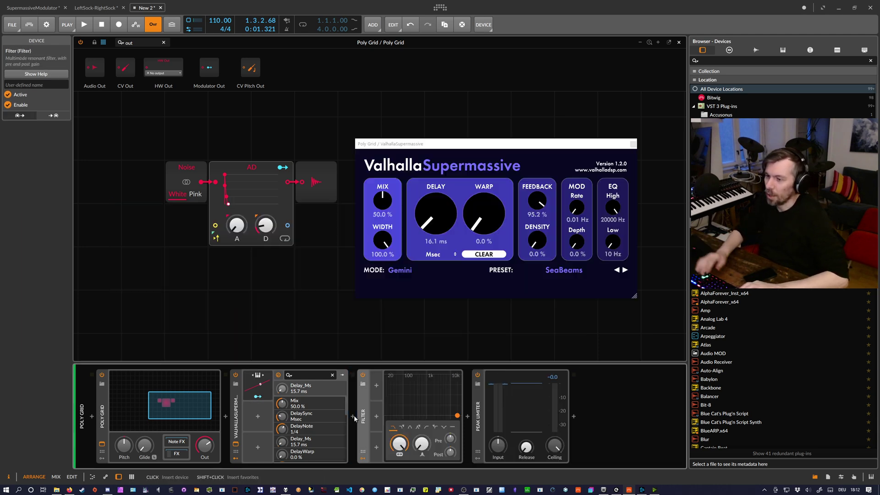
click(410, 428)
key(a)
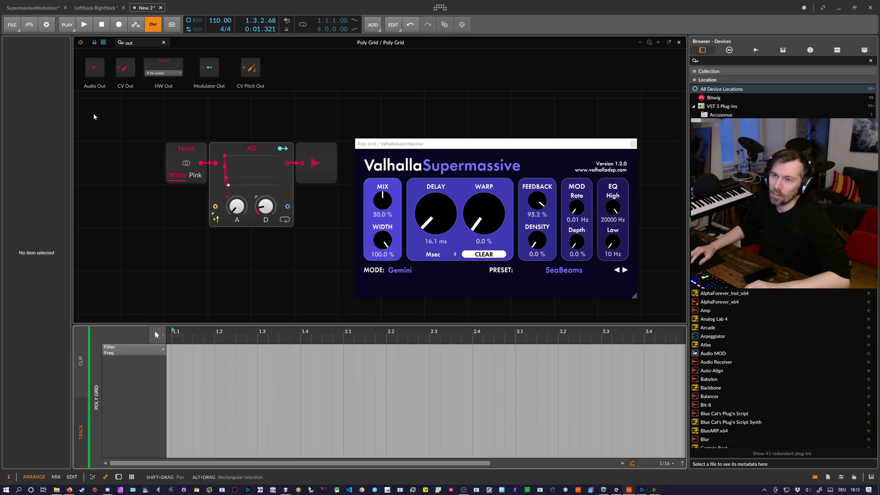
click(83, 362)
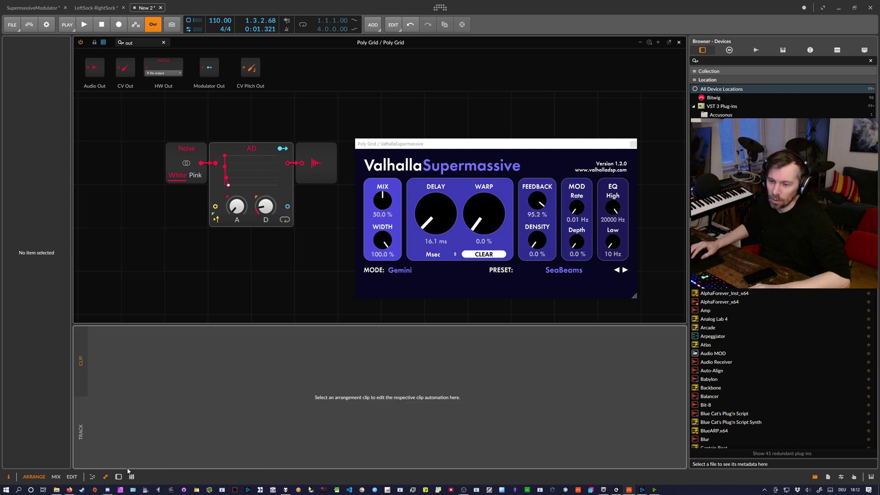
click(118, 477)
Step: Add an ADSR modulator with zero sustain and release to the Filter and map it to the Frequency at +115.1
click(378, 387)
text(ads)
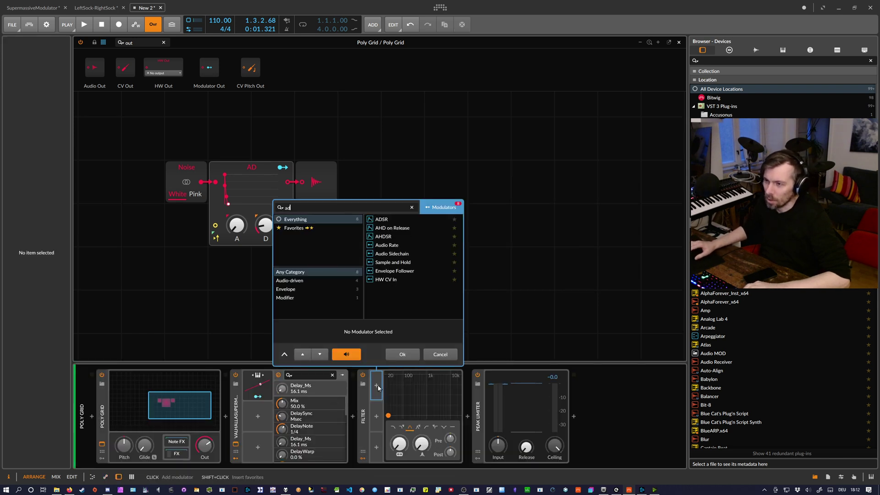
double_click(387, 221)
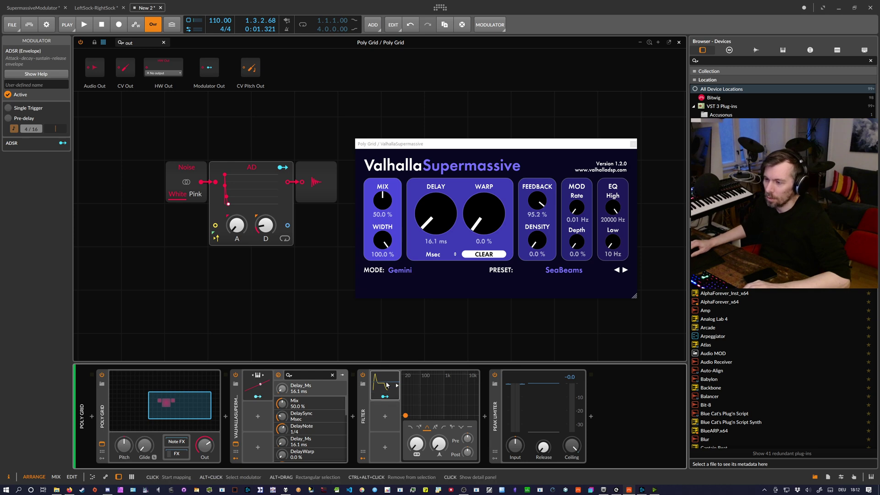
click(385, 396)
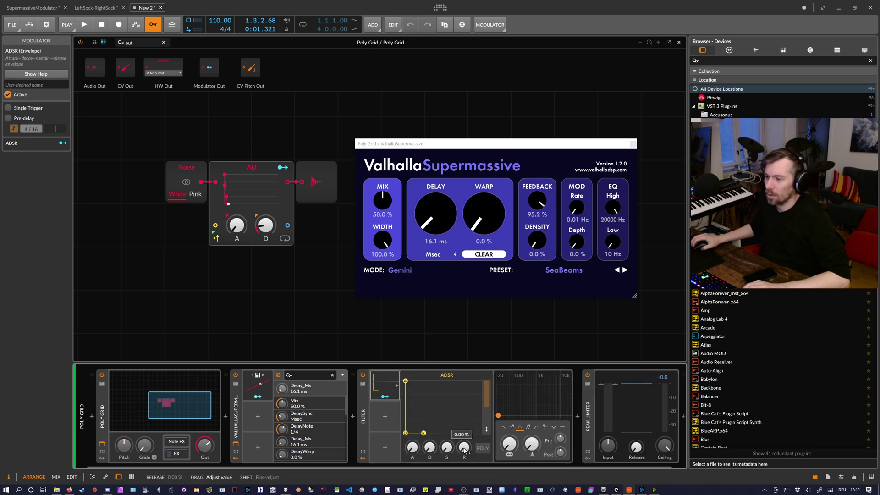
drag(429, 447, 432, 441)
click(391, 398)
drag(509, 444, 509, 433)
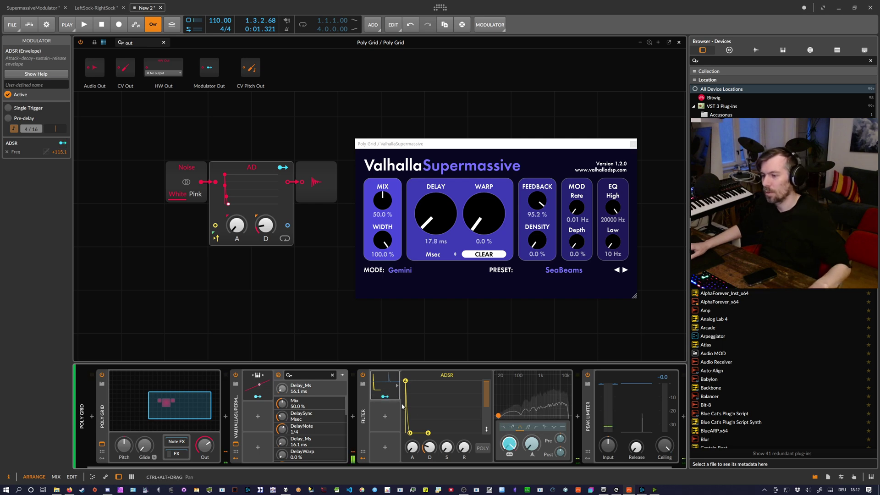
Step: Lengthen the filter envelope's decay, set its attack to about 22.0%, and raise the Peak Limiter's input gain to +10.2 dB
drag(410, 433, 415, 433)
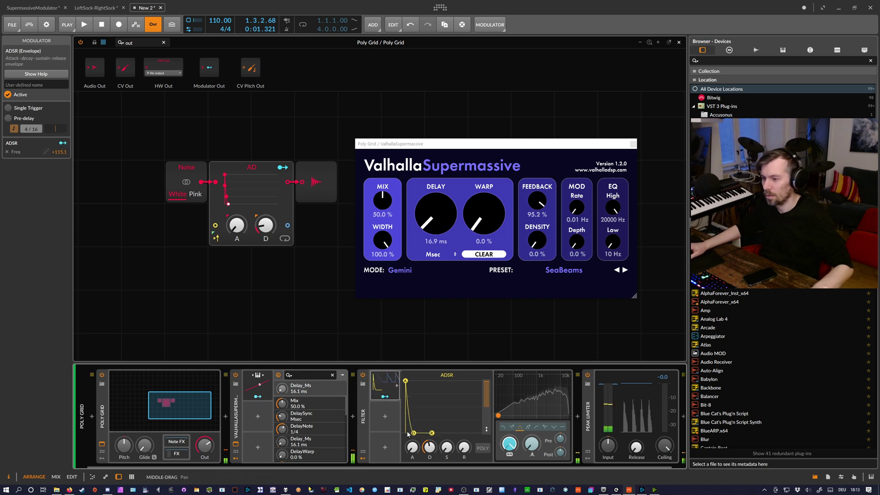
drag(406, 430, 406, 432)
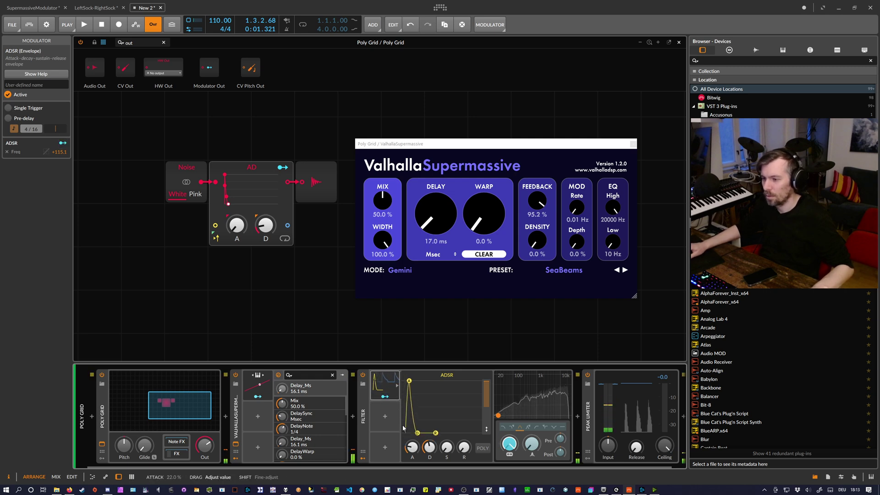
drag(608, 446, 607, 442)
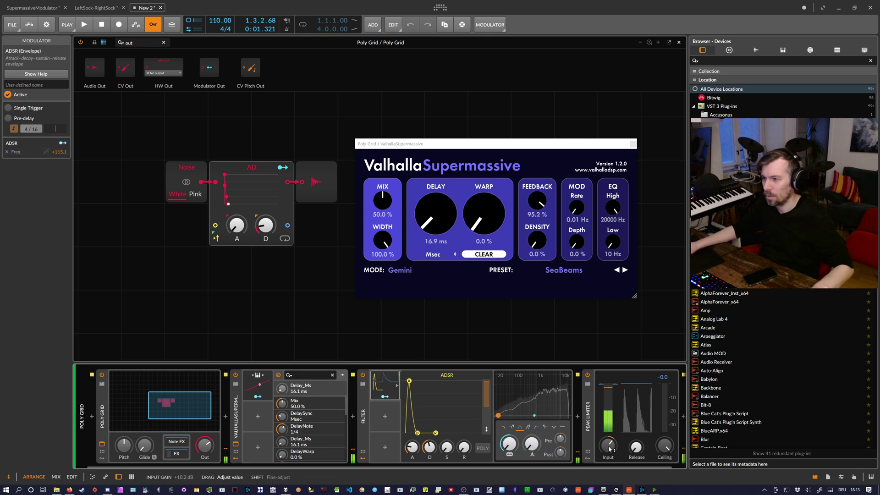
Step: Reduce the ValhallaSupermassive feedback to 86.4% and slightly lengthen the filter envelope's attack
drag(537, 202, 532, 214)
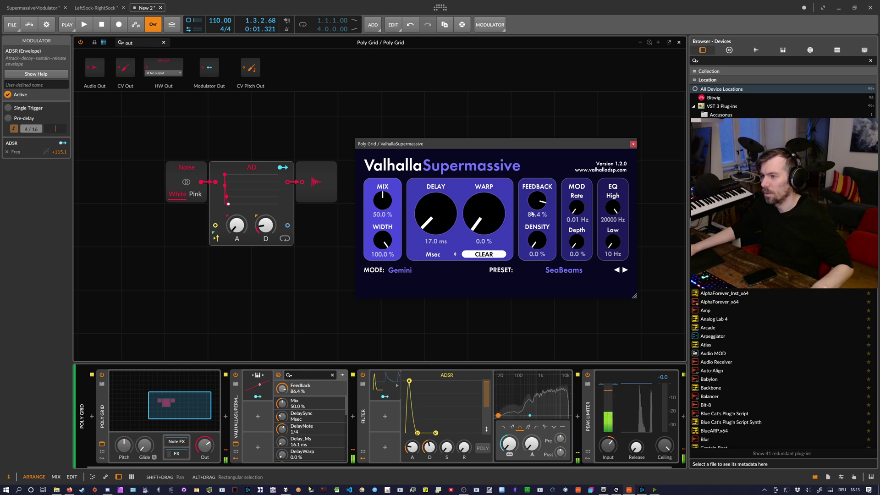
click(176, 177)
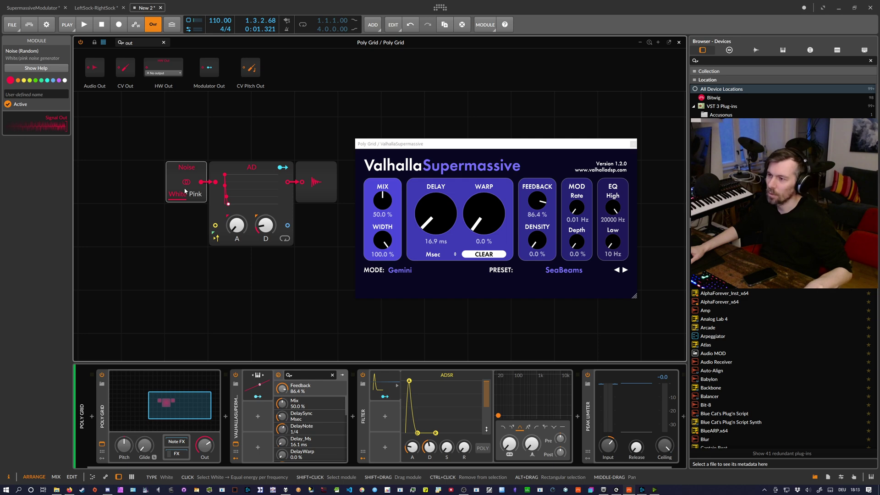
drag(421, 445, 420, 440)
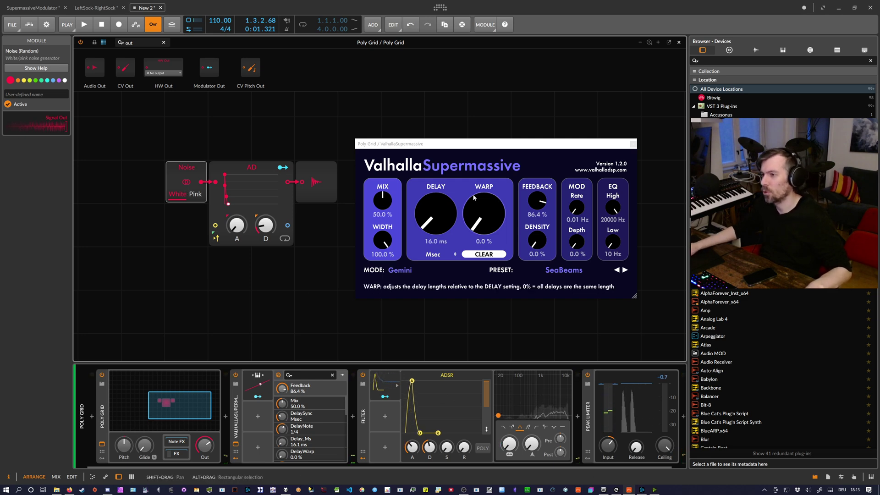
Step: Set the ValhallaSupermassive feedback to 96.4% and the warp to 4.4%
drag(483, 213, 500, 178)
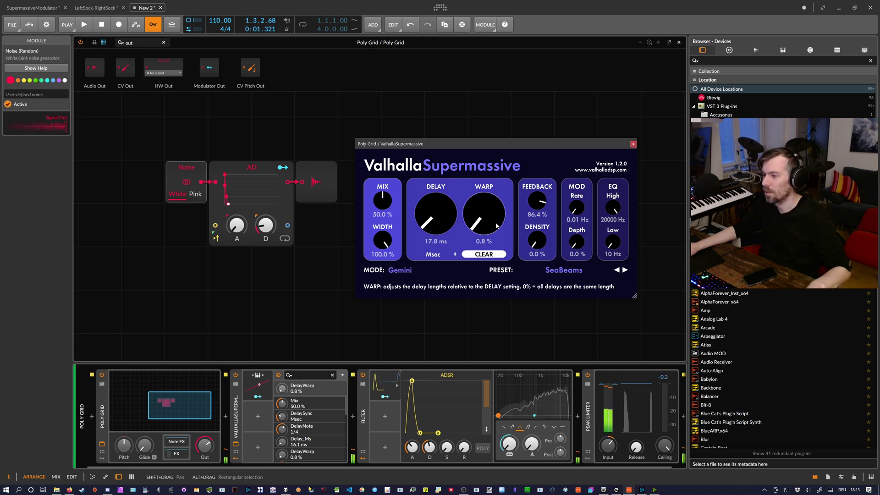
drag(497, 223, 498, 226)
drag(541, 204, 542, 201)
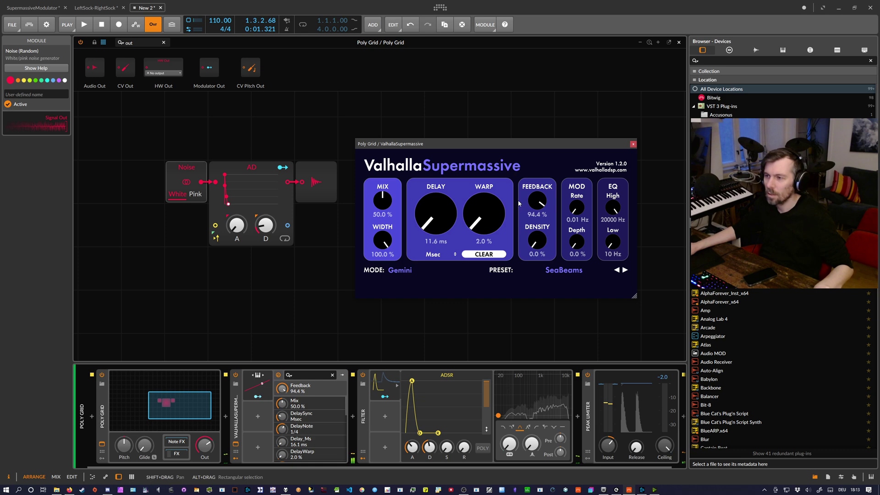
drag(535, 206, 536, 205)
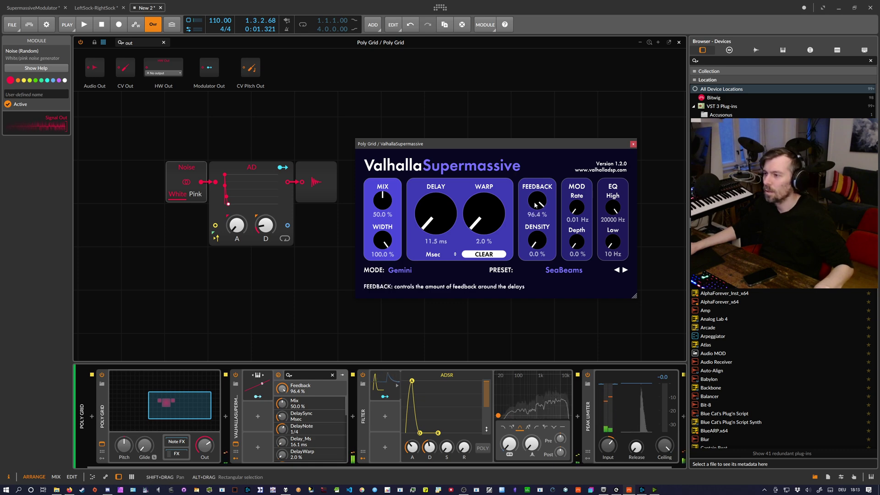
drag(479, 218, 479, 216)
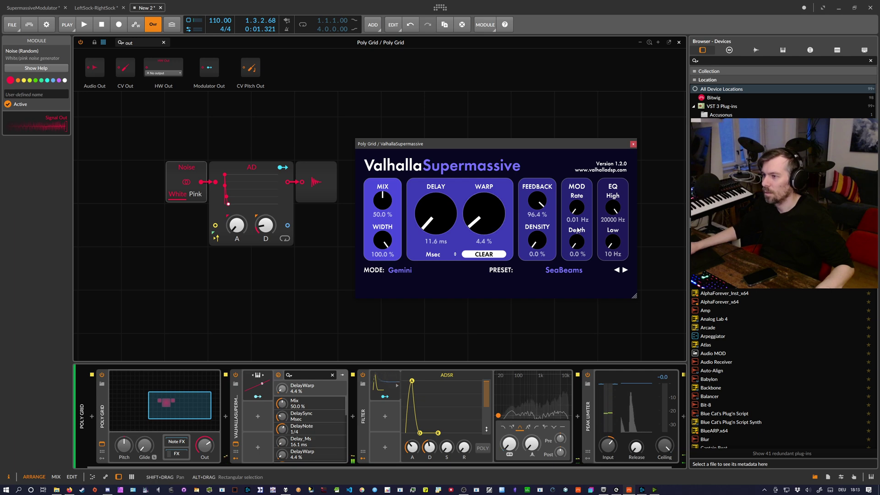
Step: Set the ValhallaSupermassive density to 10.8%, modulation depth to 4.4% and warp to 3.2%
drag(579, 239, 542, 222)
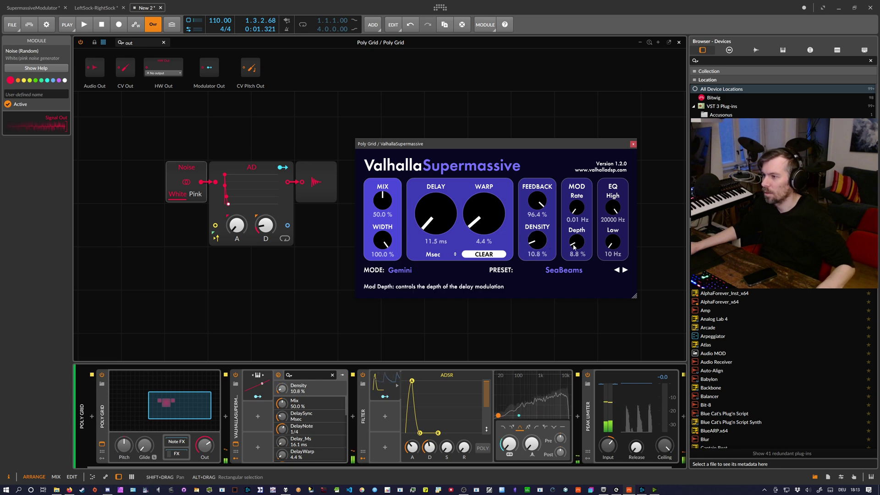
drag(578, 244, 580, 206)
drag(576, 242, 573, 258)
drag(495, 229, 495, 231)
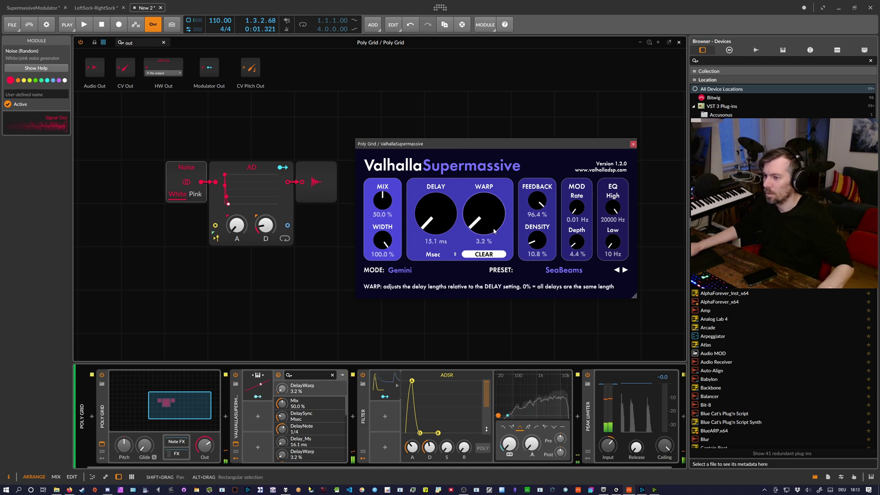
Step: Set the filter envelope's decay to 68.4% and its modulation amount on the filter frequency to +74.41
drag(420, 433, 443, 433)
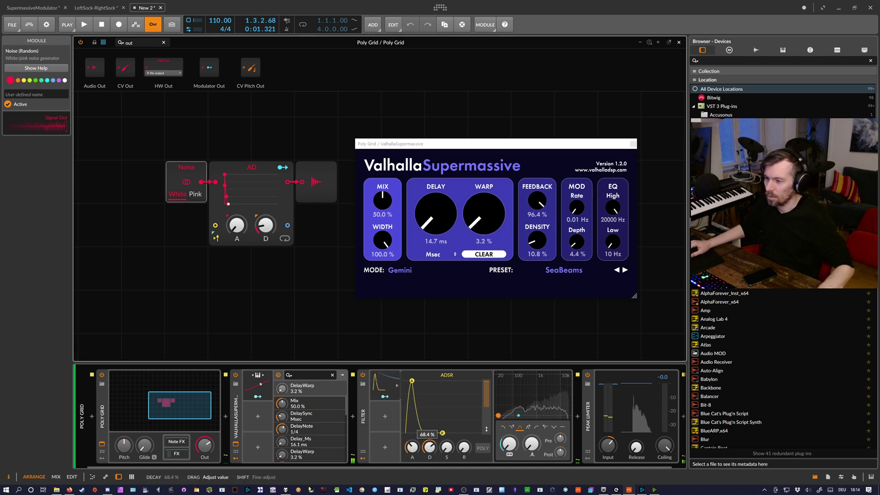
click(386, 397)
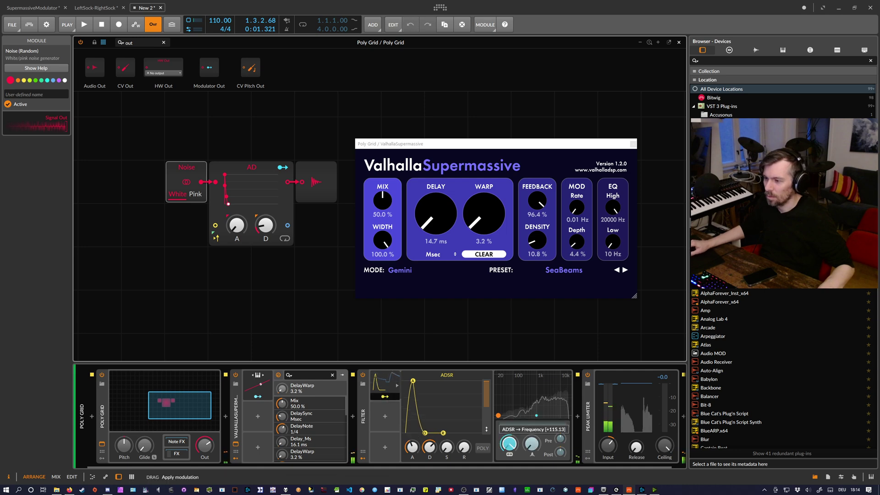
click(387, 397)
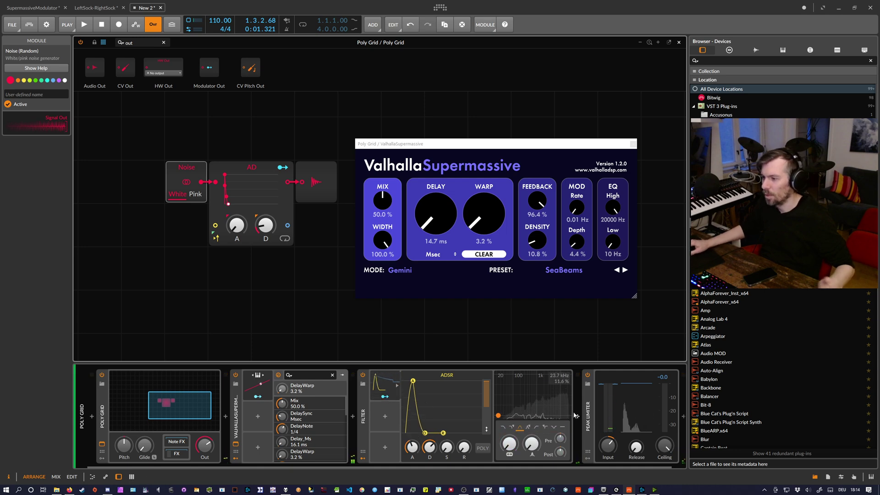
Step: Insert a Distortion device between the Filter and the Peak Limiter and set its pre-EQ band to 1.99 kHz at +7.4 dB
click(576, 416)
text(dis)
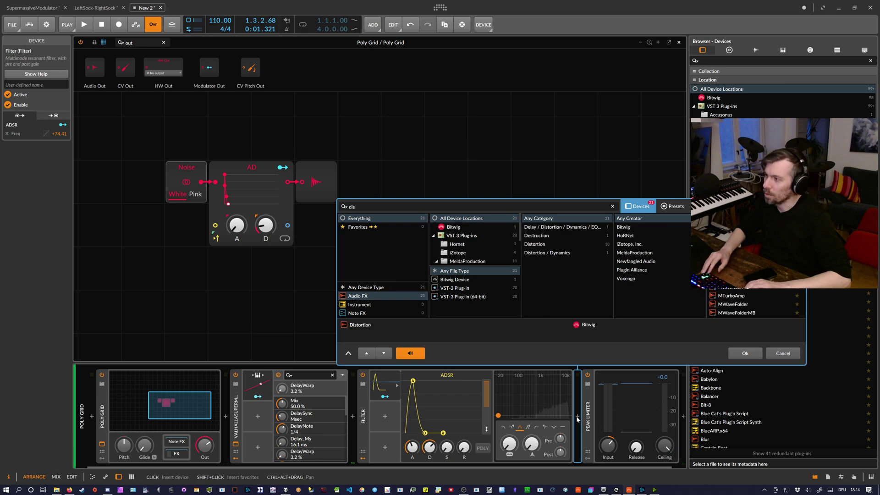
key(Return)
drag(492, 397, 500, 390)
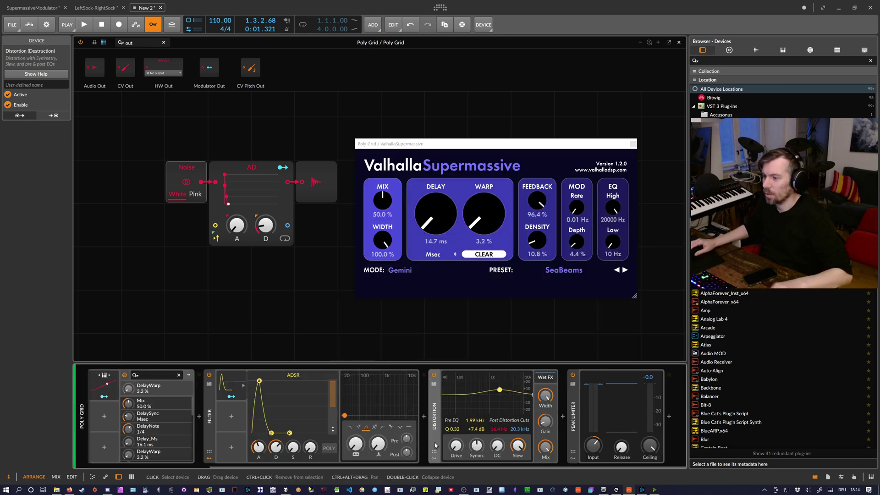
Step: Set the Distortion drive to +33.4 dB and symmetry to 68.0%, with the pre-EQ band gain at +5.7 dB
drag(456, 444, 456, 436)
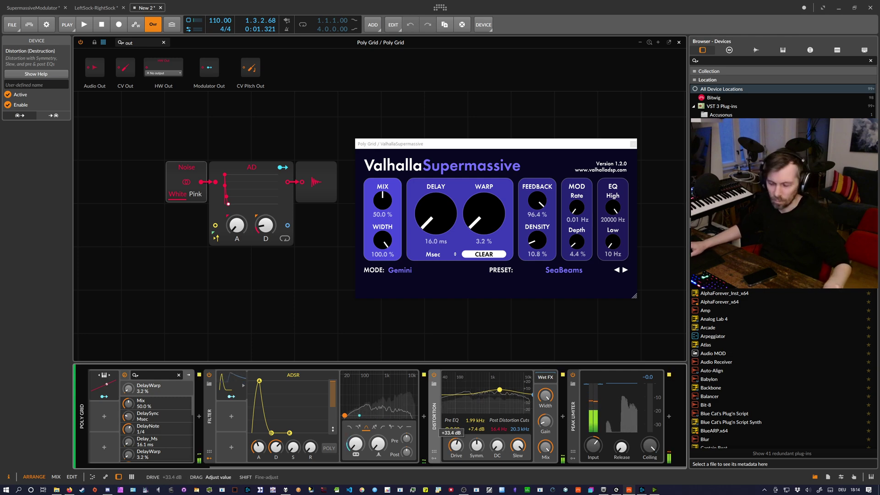
mouse_move(500, 394)
mouse_down()
mouse_move(479, 389)
mouse_move(499, 388)
mouse_up()
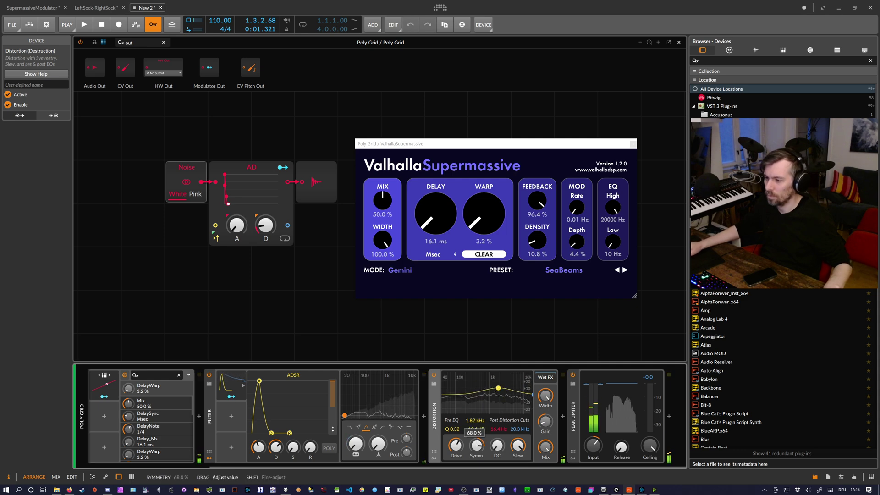
drag(499, 388, 500, 391)
Step: Insert a Bit-8 device after the Distortion, with its clock at 100.0 kHz and its quantization level at -31.8 dB
click(562, 418)
text(bit)
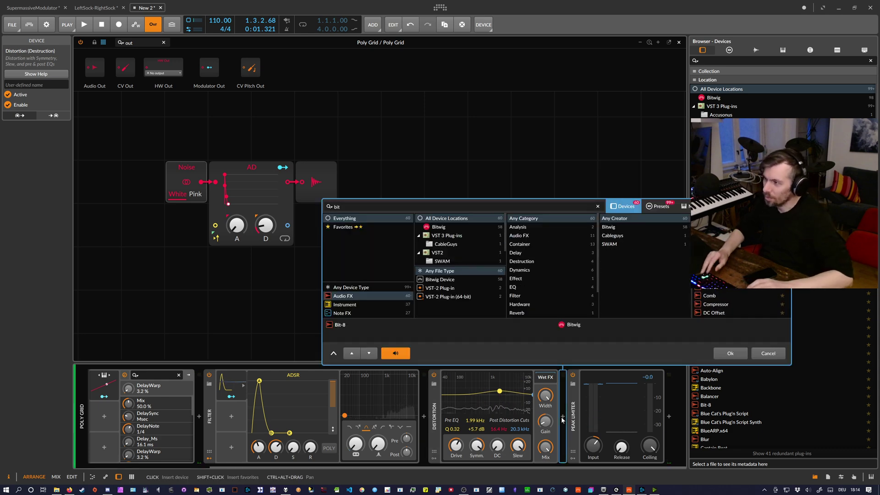
key(Return)
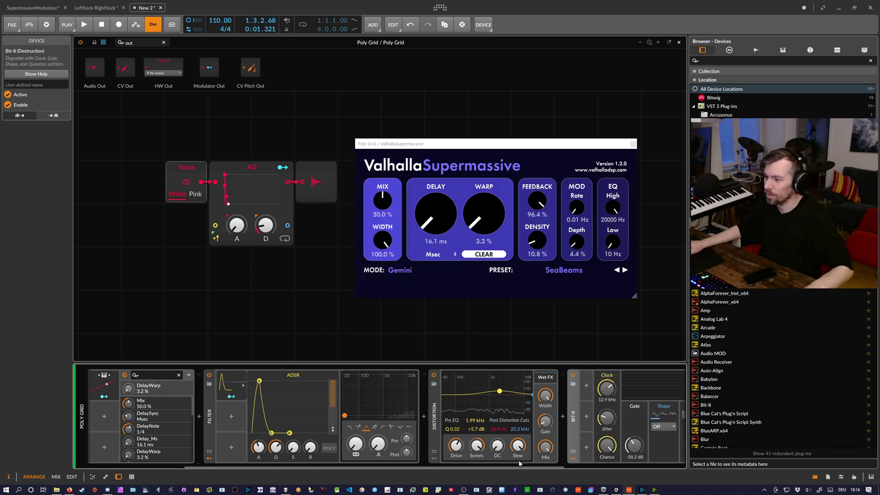
drag(460, 388, 460, 346)
drag(457, 418, 457, 432)
drag(544, 445, 544, 433)
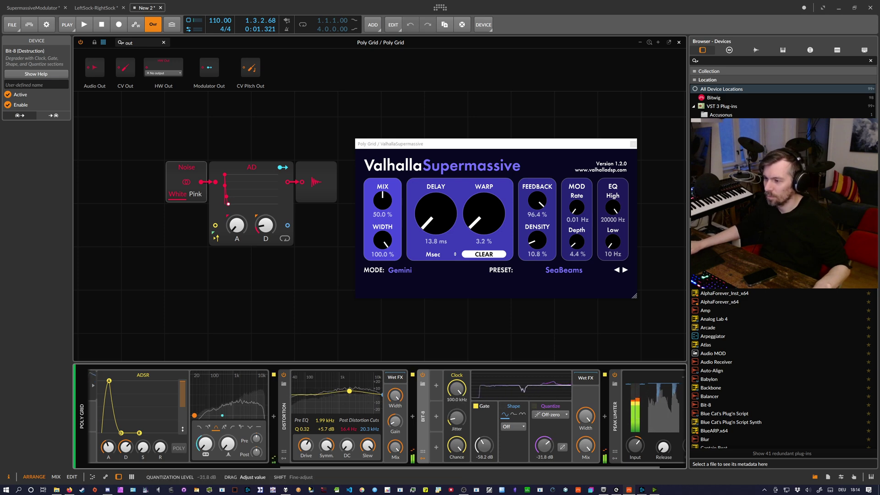
Step: Set the Bit-8 shape to Fold with a drive of +7.2 dB and the quantize mode to Diffusion
click(514, 427)
click(525, 455)
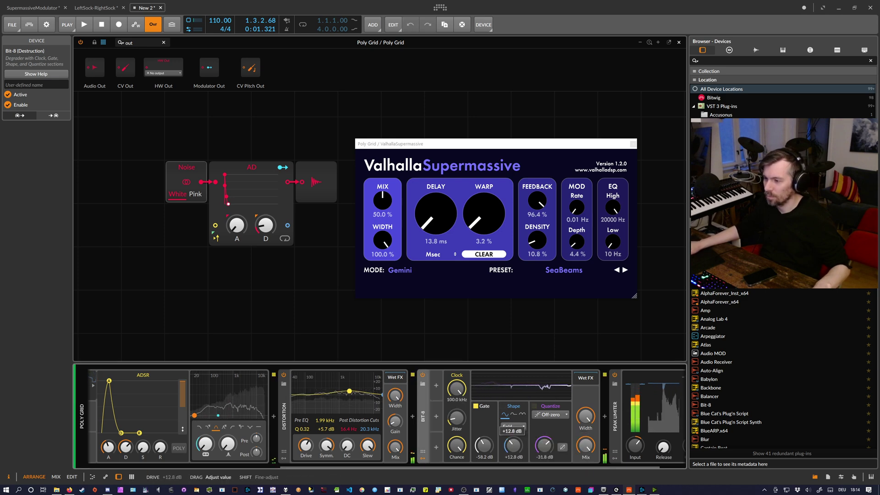
drag(544, 445, 546, 424)
click(549, 415)
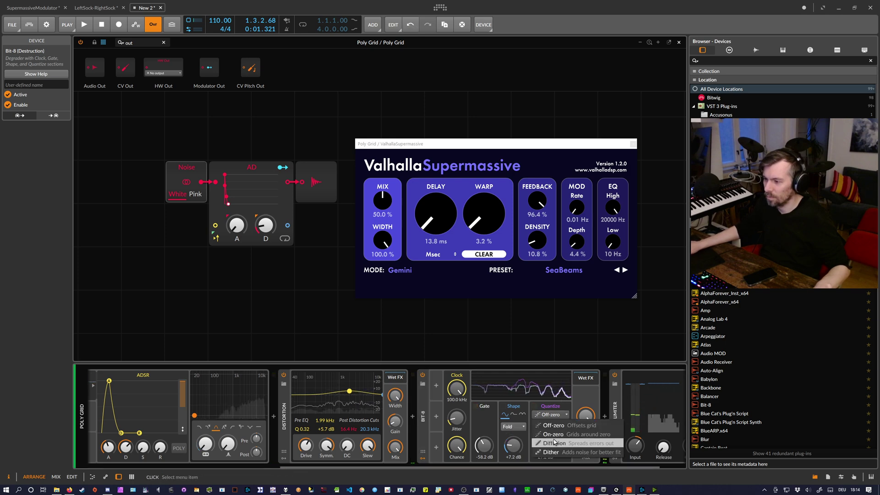
click(554, 444)
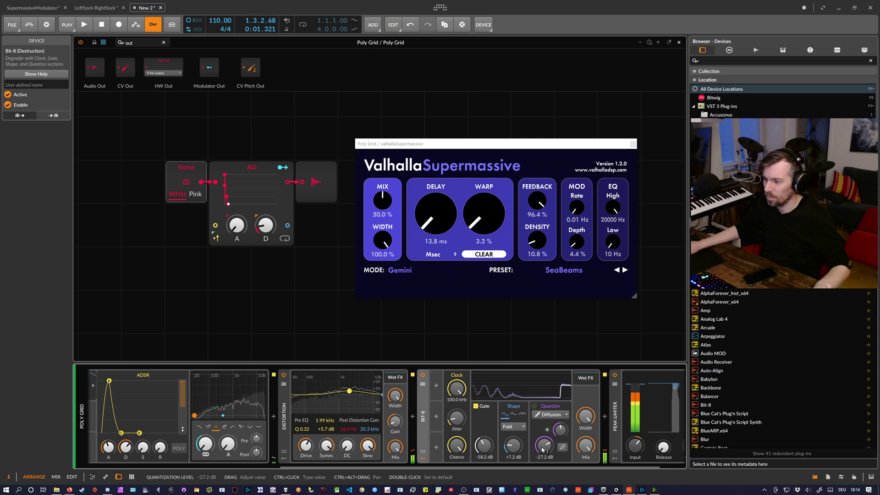
Step: Raise the Bit-8 jitter to maximum and set the quantization level to -36.8 dB and the shape drive to +9.6 dB
drag(559, 433, 559, 426)
drag(456, 419, 456, 367)
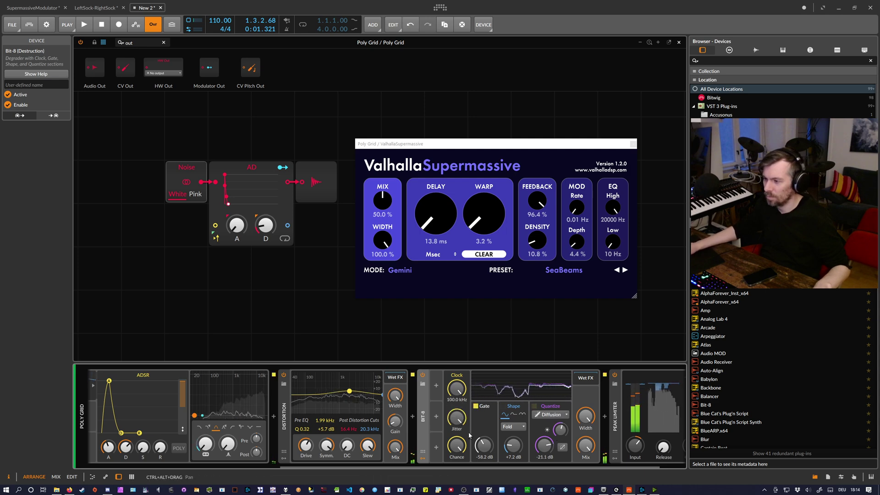
drag(544, 444, 512, 444)
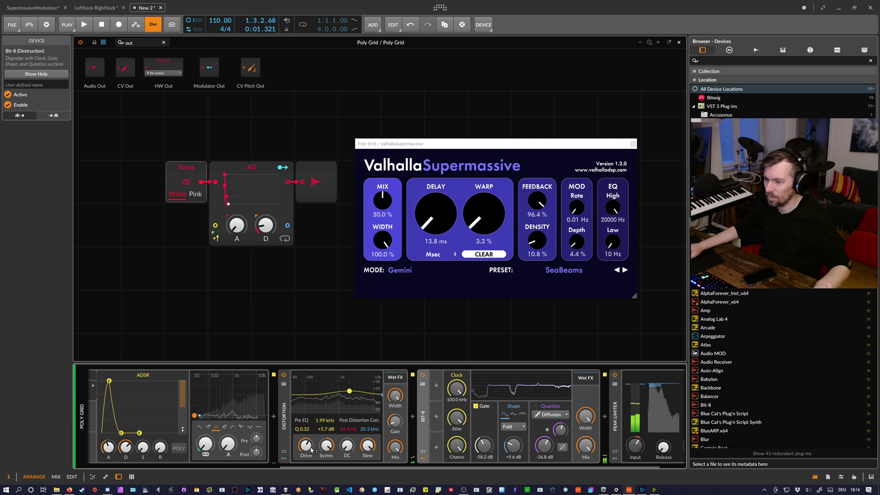
Step: Insert a second ValhallaSupermassive between Bit-8 and the Peak Limiter and close the first instance's plug-in window
scroll(337, 473, right, 3)
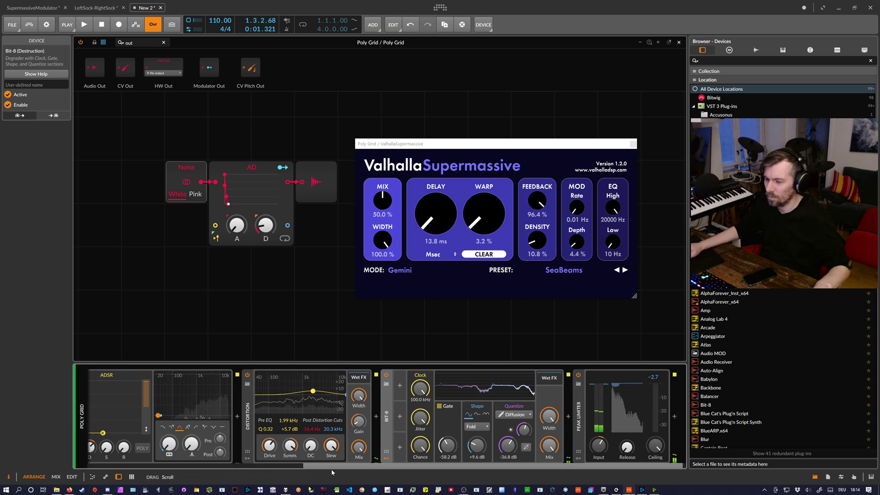
scroll(337, 472, left, 3)
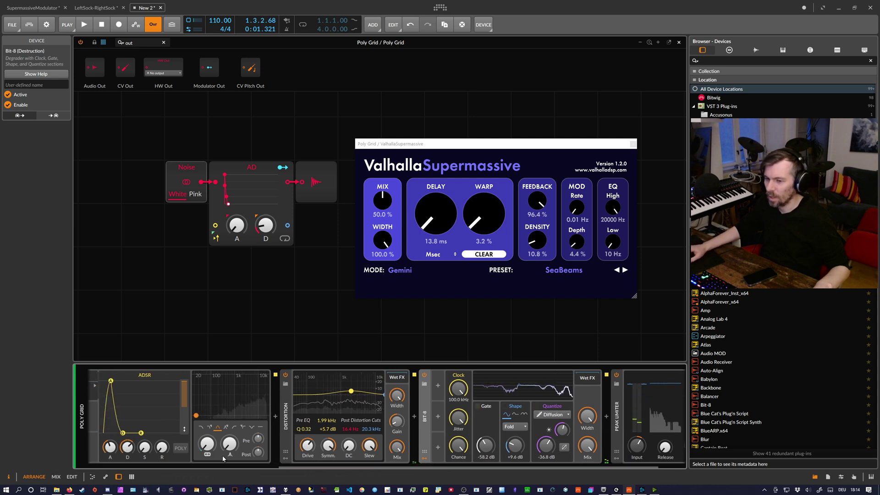
click(607, 418)
text(super)
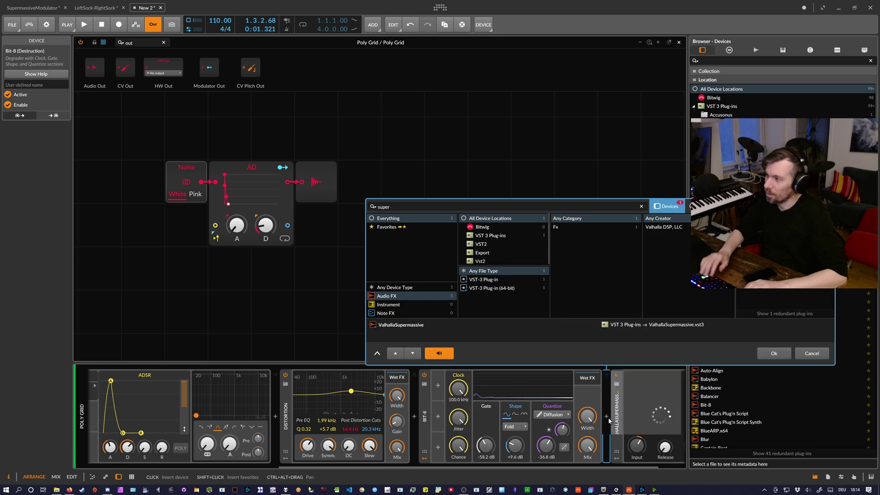
key(Return)
click(633, 145)
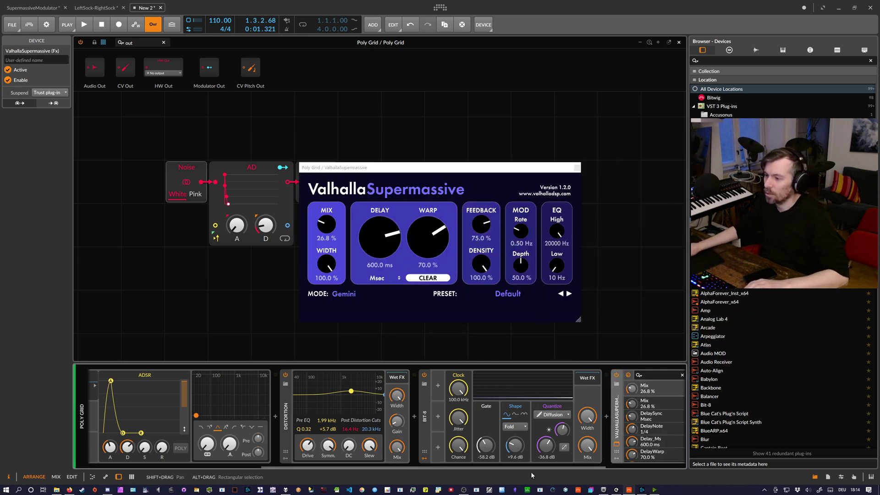
Step: Set the second ValhallaSupermassive to a 50.4% mix, 74.4 ms delay, 55.6% warp and 36.2% feedback
drag(388, 235, 419, 260)
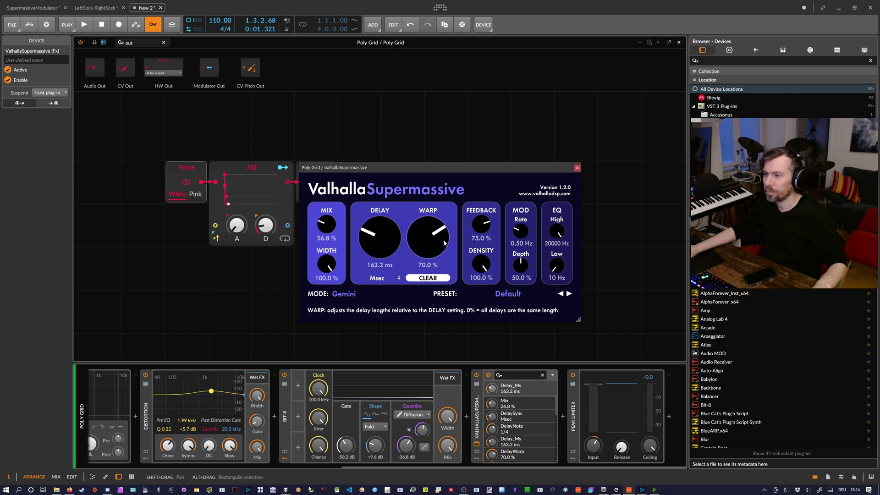
drag(480, 237, 478, 248)
drag(345, 230, 341, 205)
drag(390, 229, 417, 248)
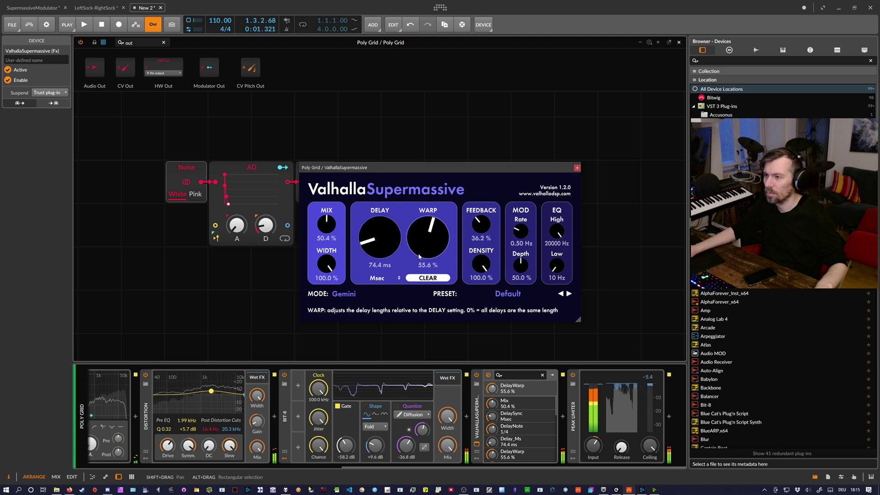
Step: Set the second ValhallaSupermassive's modulation depth to 36.4%, feedback to 46.6% and EQ High to 8120 Hz, and the Bit-8 quantization level to -59.1 dB
drag(520, 265, 521, 274)
drag(557, 231, 556, 282)
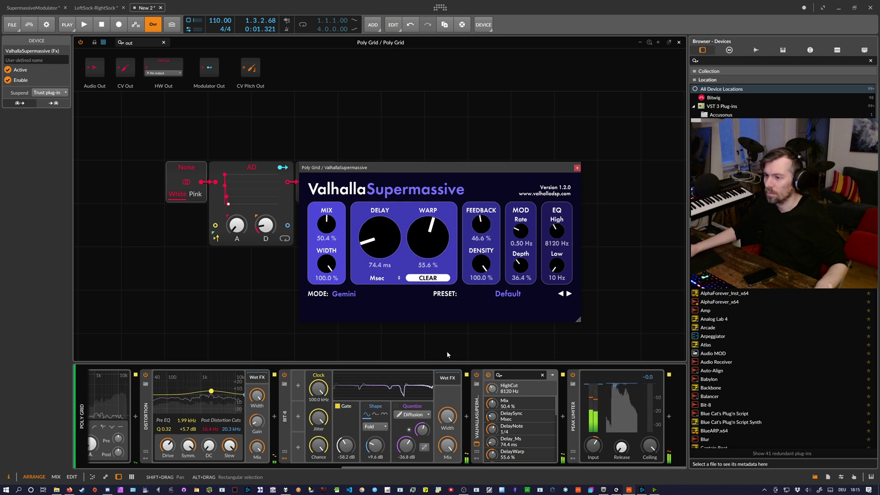
drag(406, 445, 407, 454)
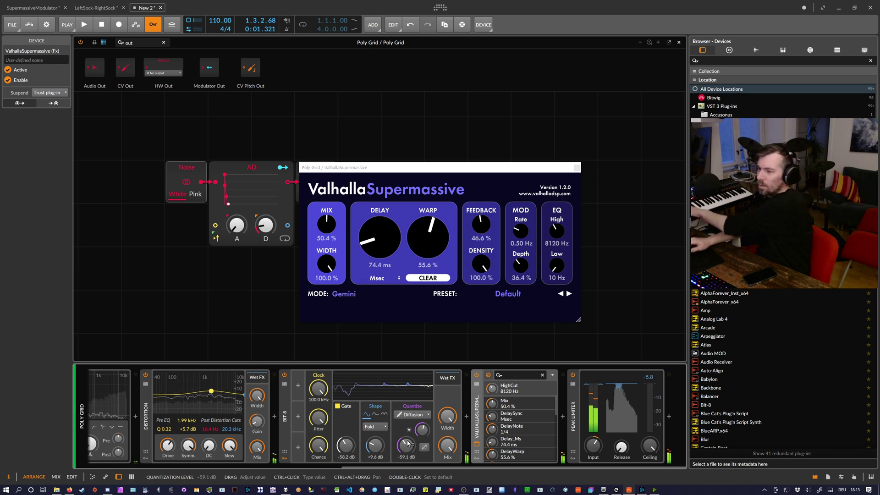
Step: Insert a third ValhallaSupermassive before the Peak Limiter and close the second instance's plug-in window
click(564, 418)
text(super)
key(Return)
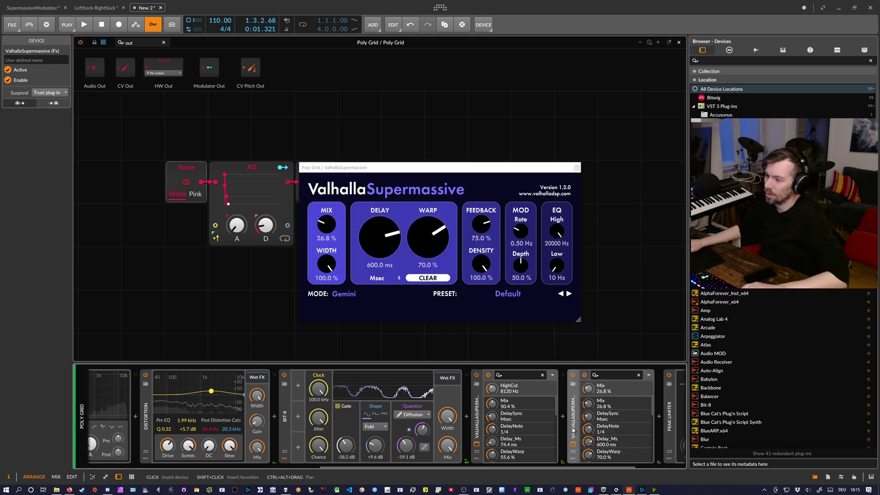
click(577, 168)
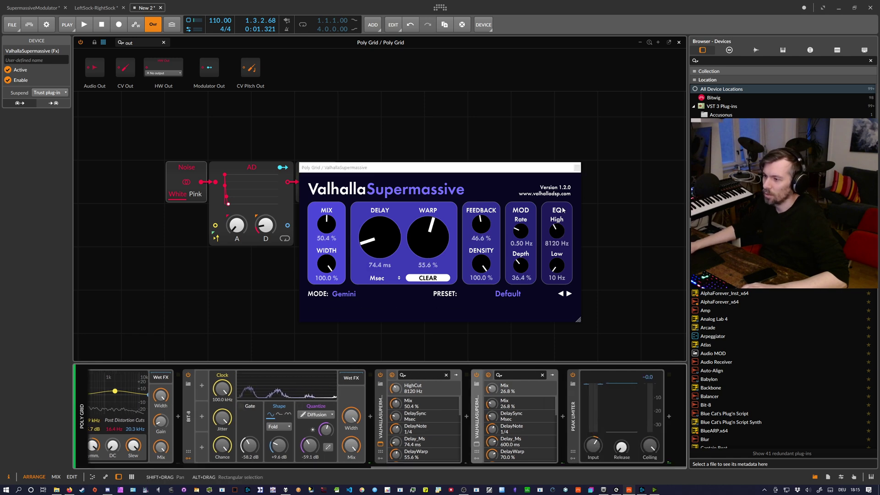
click(577, 168)
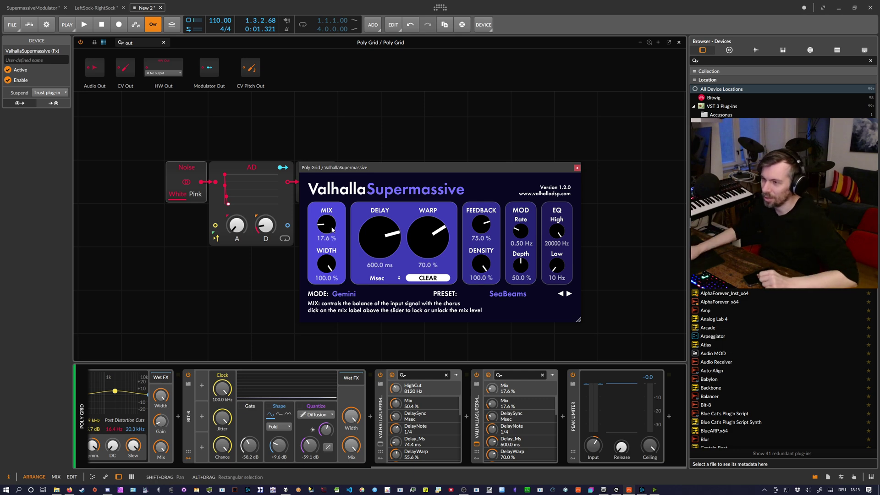
Step: Set the third ValhallaSupermassive to a 20.8% mix, 452.3 ms delay, 8280 Hz EQ High and 69.4% feedback
drag(326, 231, 326, 228)
drag(381, 235, 383, 248)
drag(559, 232, 564, 276)
drag(486, 229, 485, 233)
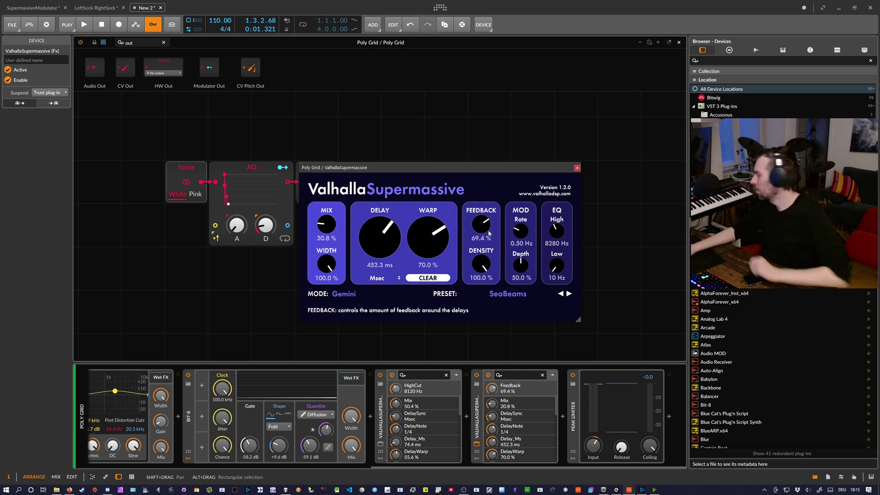
Step: Raise the third ValhallaSupermassive's mix to 41.6%, shorten its delay to 96.0 ms and set the modulation rate to 1.21 Hz
drag(326, 227, 326, 220)
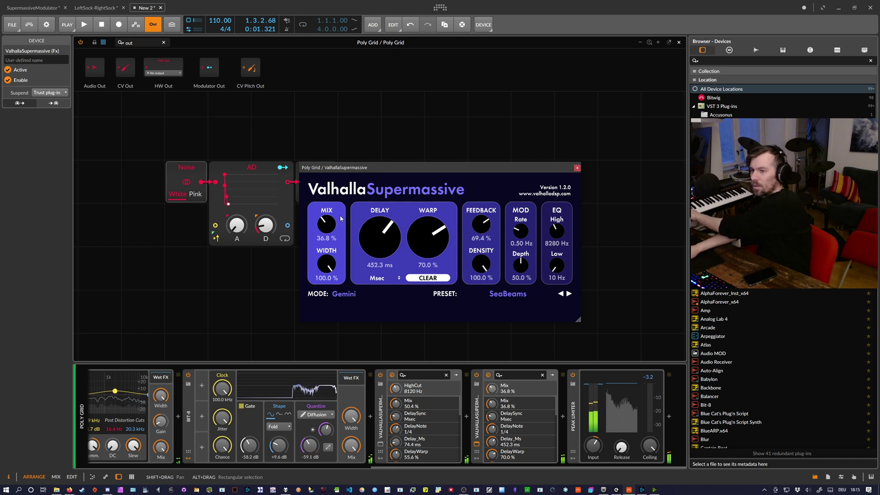
drag(382, 236, 384, 256)
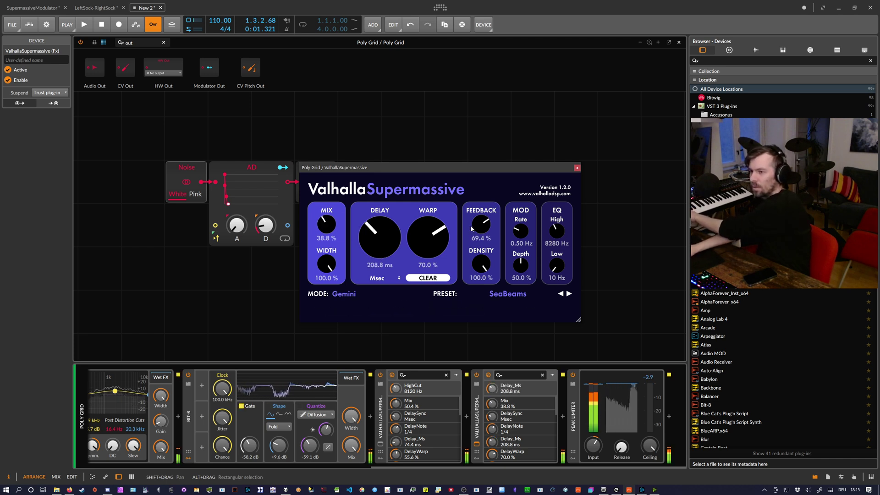
drag(521, 231, 525, 221)
drag(333, 224, 347, 214)
drag(388, 233, 392, 251)
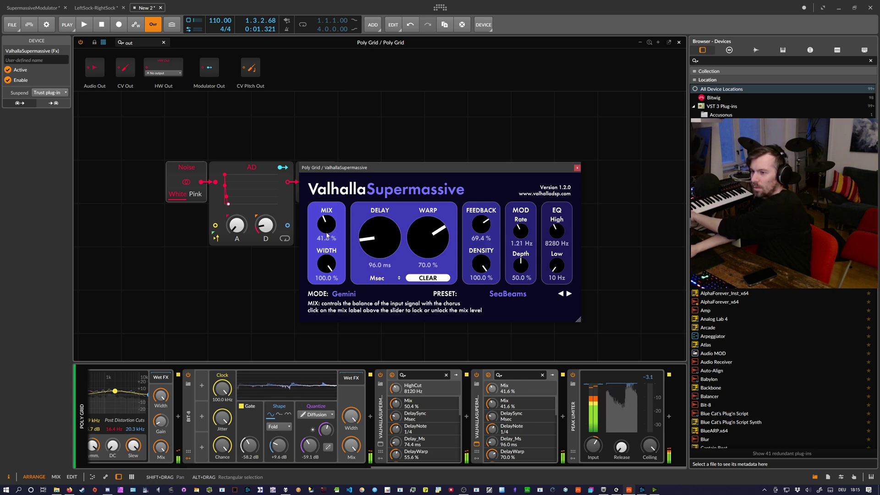
Step: Set the third ValhallaSupermassive's density to 67.6%, feedback to 95.0%, EQ High to 4640 Hz and mix to 12.8%
drag(483, 264, 487, 293)
drag(486, 228, 490, 205)
drag(556, 231, 560, 247)
drag(327, 225, 328, 243)
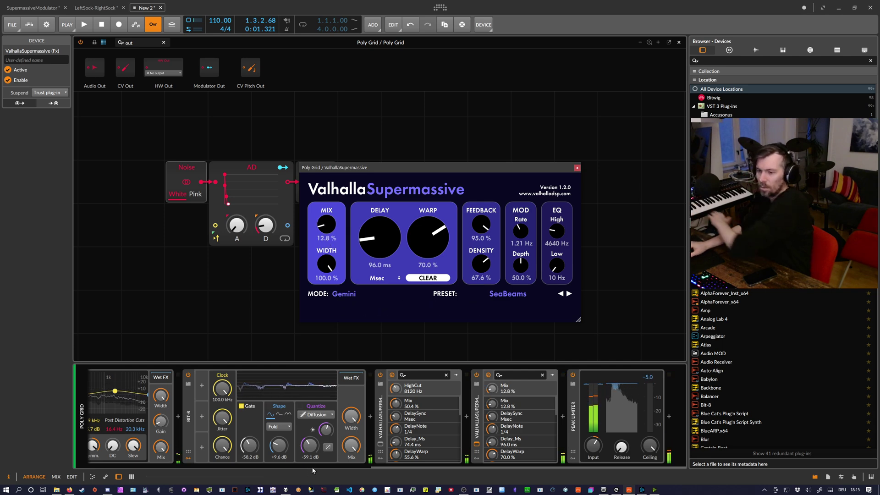
Step: Move the Filter after Bit-8 and set its ADSR frequency modulation to +64.12 with the attack at 0.00%
scroll(114, 415, up, 10)
drag(114, 415, 647, 418)
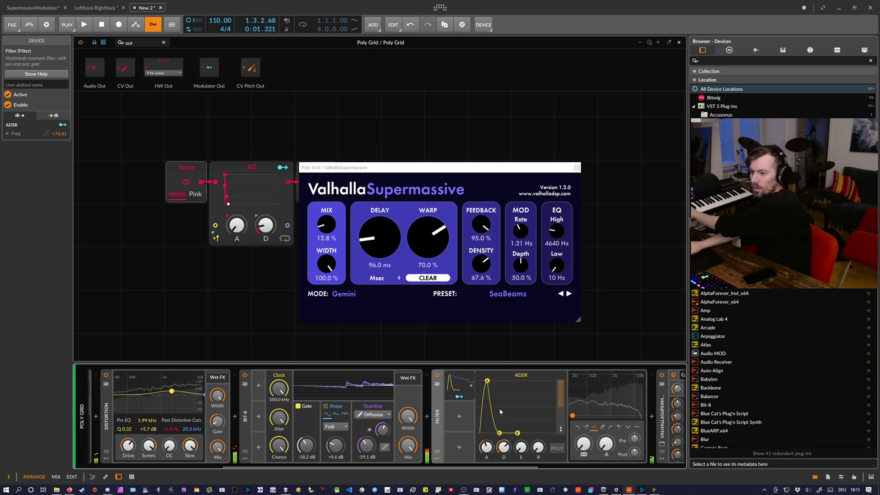
drag(581, 447, 583, 454)
click(459, 397)
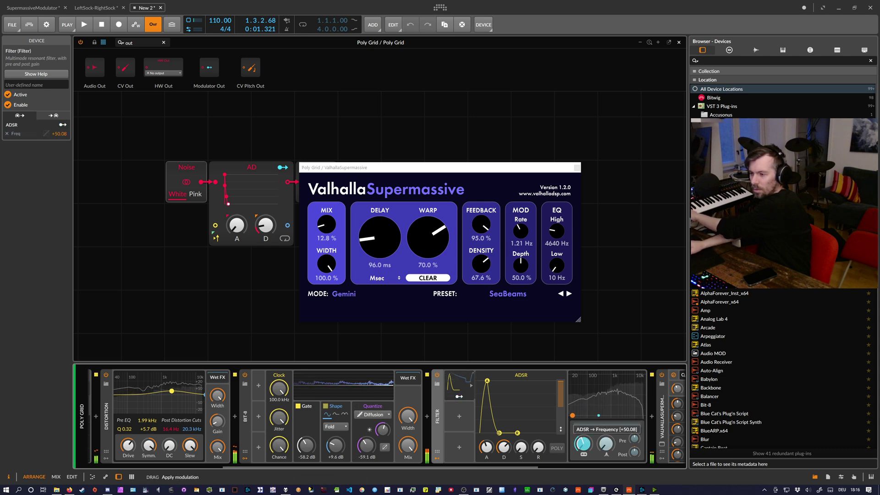
drag(486, 447, 486, 450)
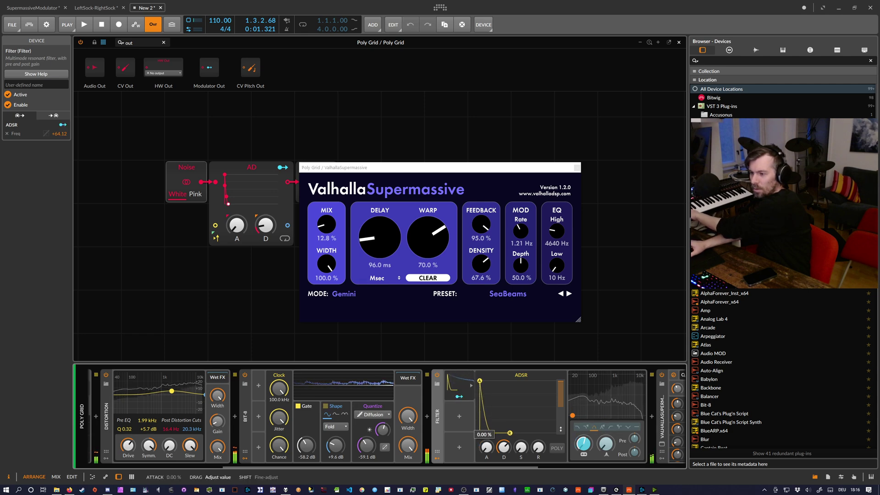
click(459, 397)
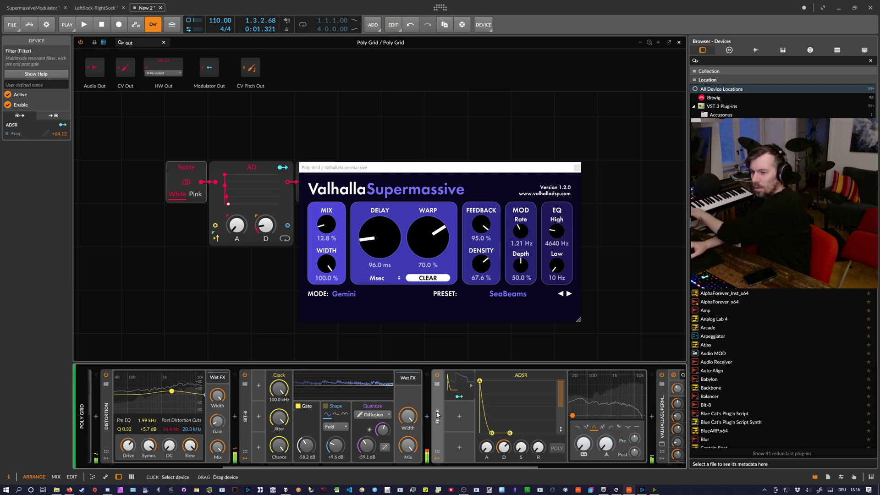
Step: Move the Filter back in front of the Distortion and set the third ValhallaSupermassive's feedback to 63.8%
drag(267, 433, 100, 423)
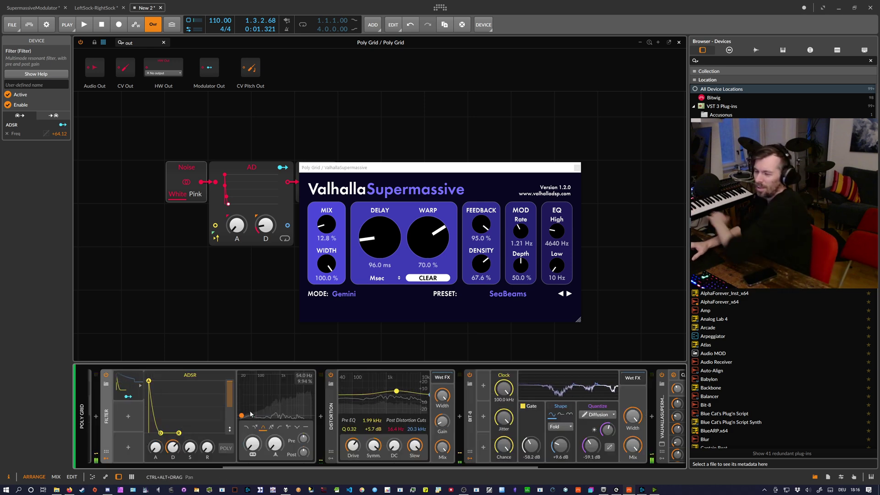
drag(376, 466, 525, 466)
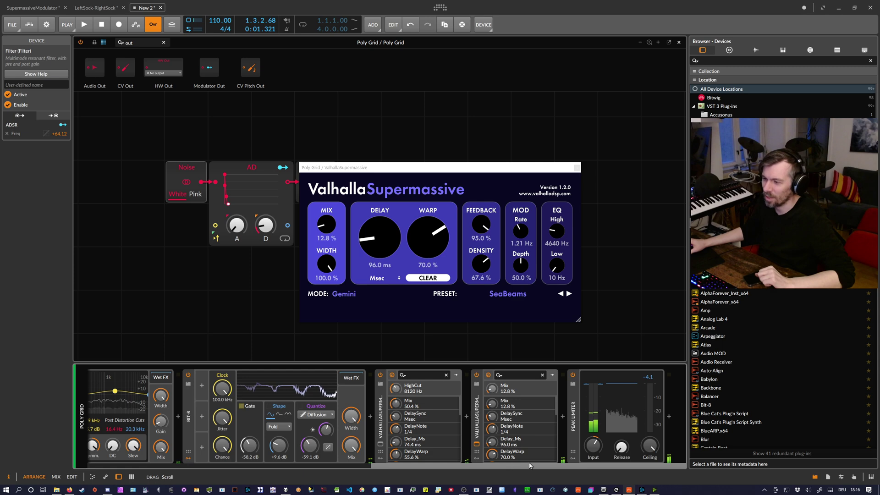
drag(481, 225, 483, 233)
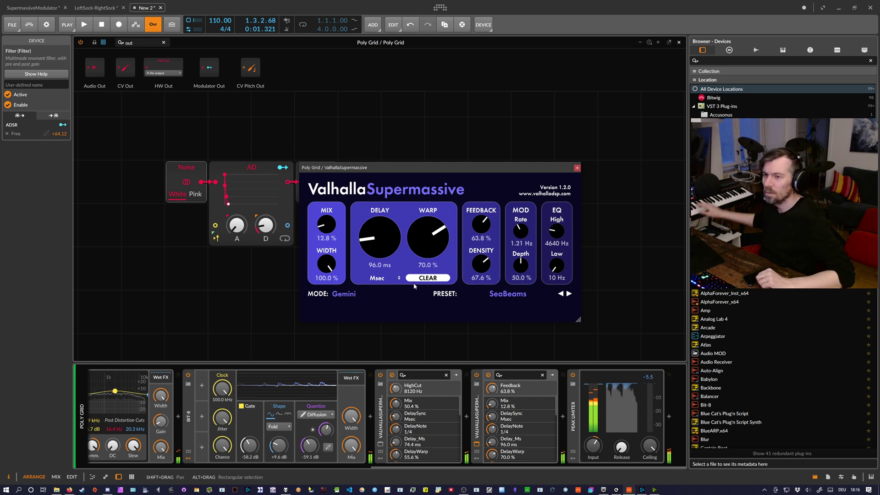
Step: Set the AD envelope's decay to 47.4 ms and close the plug-in window and the Poly Grid editor
drag(265, 225, 274, 231)
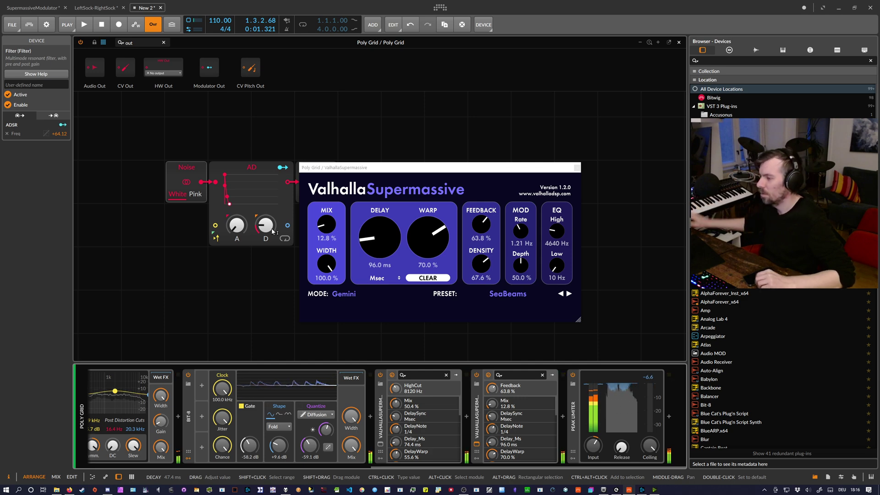
click(577, 167)
click(681, 42)
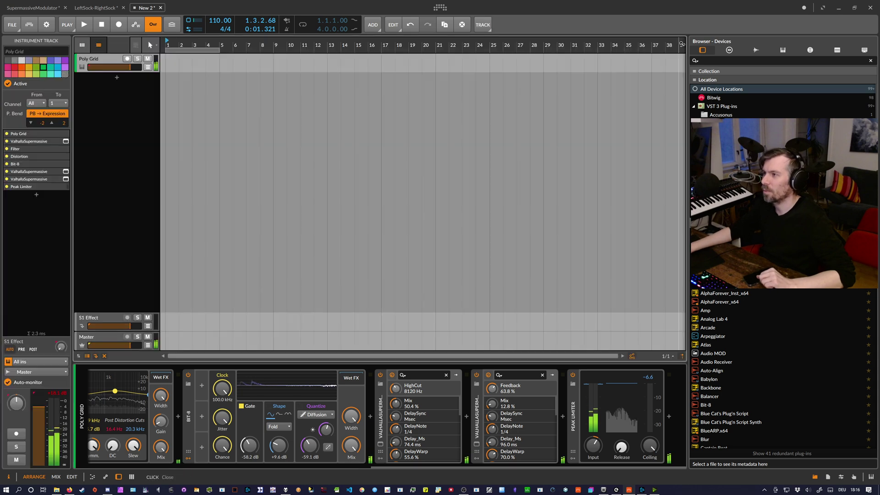
Step: Create a four-bar clip at the start of the Poly Grid track and open it for note editing
mouse_move(170, 45)
mouse_down()
mouse_move(170, 59)
mouse_move(237, 63)
mouse_move(179, 52)
mouse_up()
double_click(171, 61)
click(169, 43)
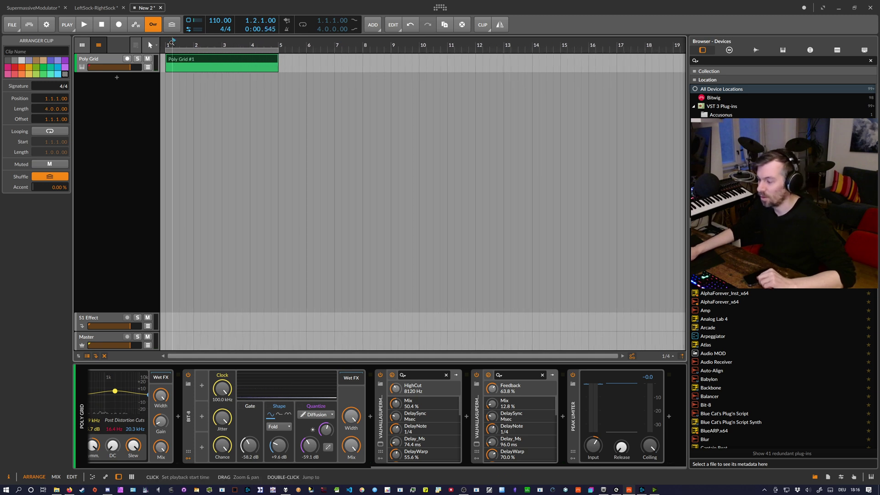
double_click(172, 61)
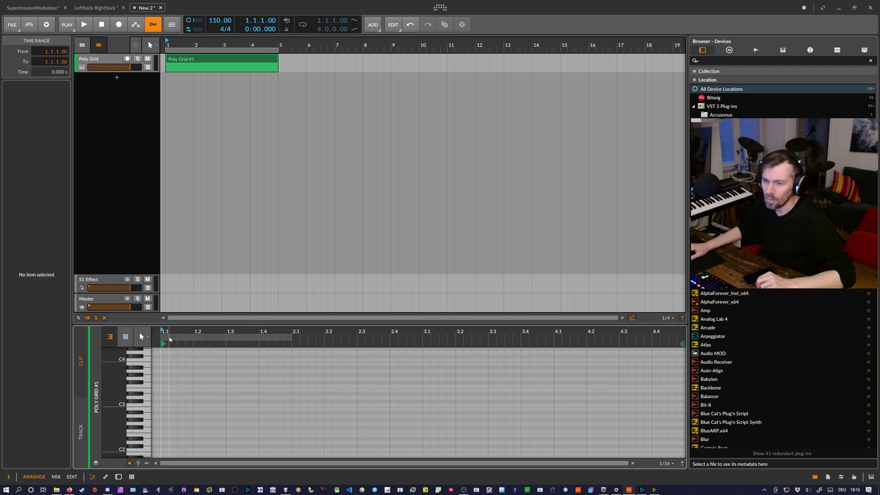
Step: Enlarge the note editor and draw a C3 note at the start of the clip
drag(172, 325, 205, 162)
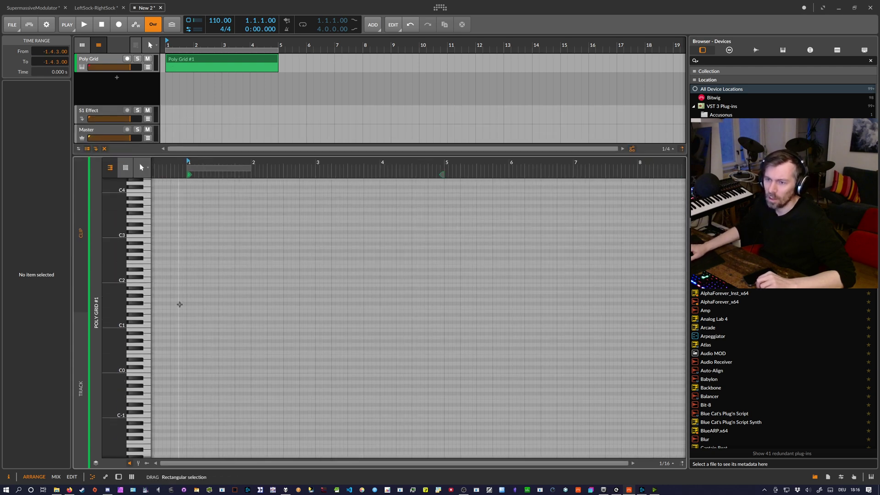
click(180, 304)
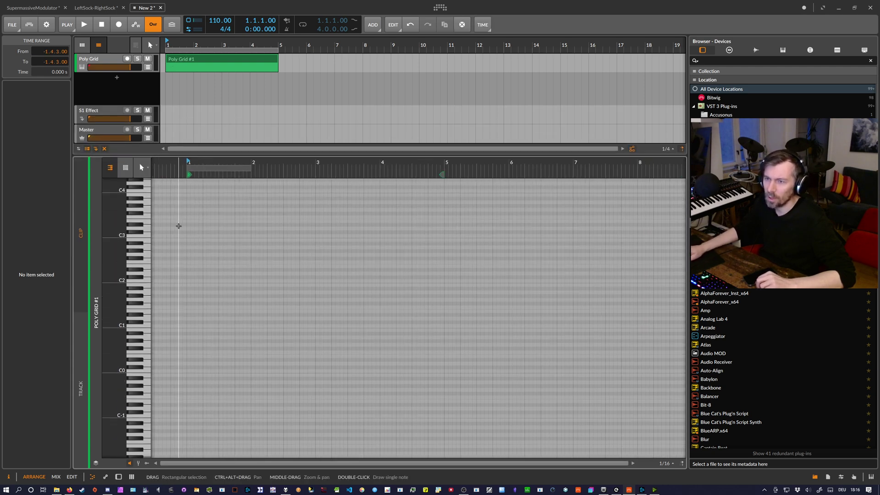
double_click(189, 236)
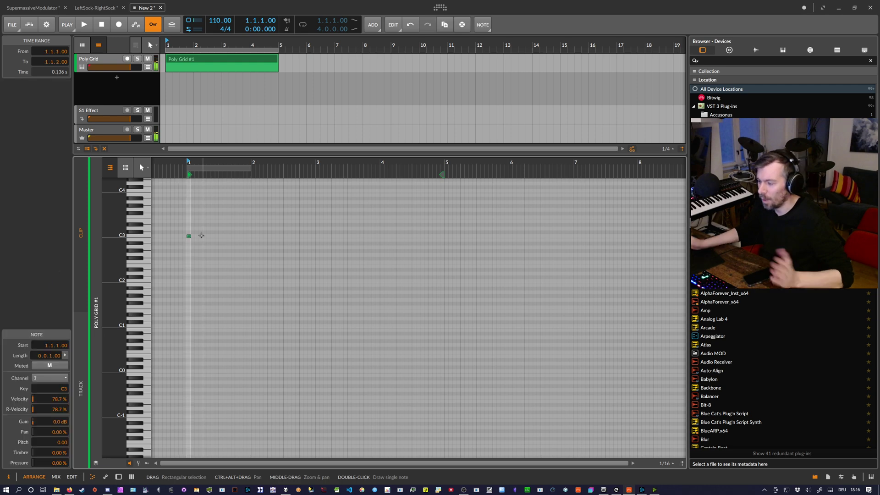
drag(187, 164, 201, 197)
click(216, 232)
Step: Extend the C3 note across all four bars of the clip and play it back
drag(209, 237, 361, 246)
drag(283, 167, 266, 167)
key(space)
drag(289, 162, 281, 156)
drag(294, 237, 399, 242)
drag(320, 166, 306, 157)
key(space)
Step: Show the Poly Grid track's devices and adjust the Filter's ADSR with a longer release and a 75.6% decay while auditioning the clip
click(105, 60)
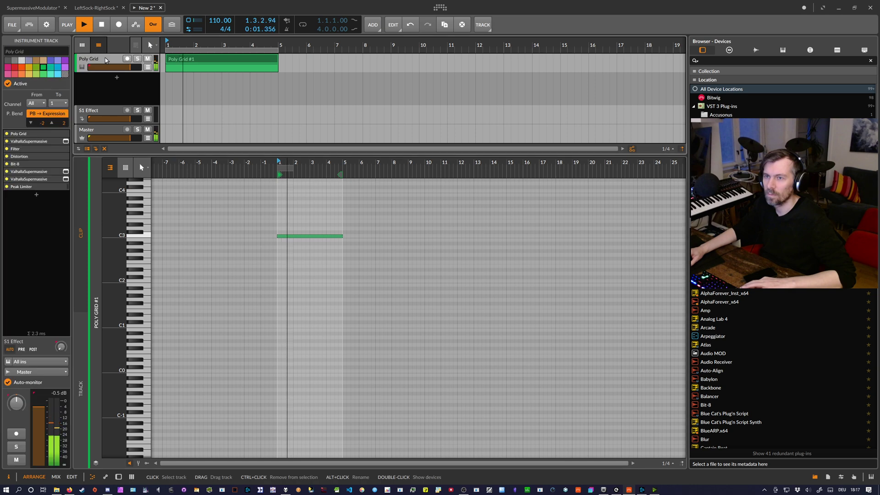
double_click(106, 60)
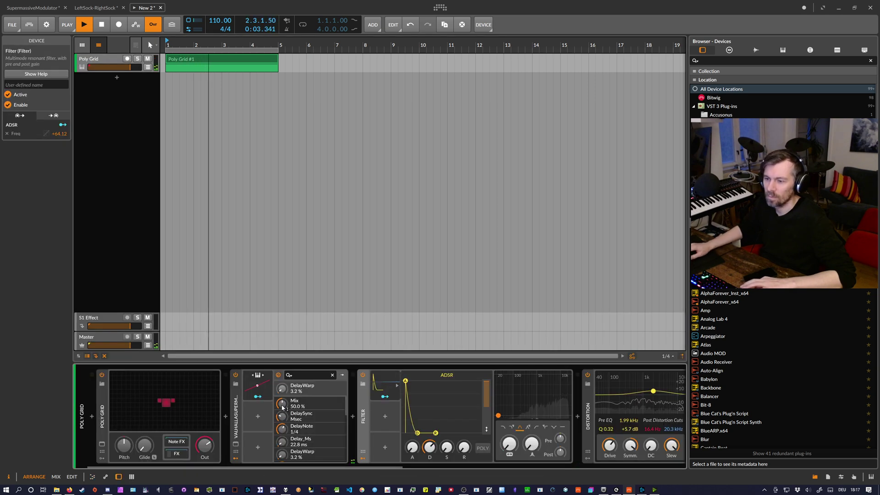
key(space)
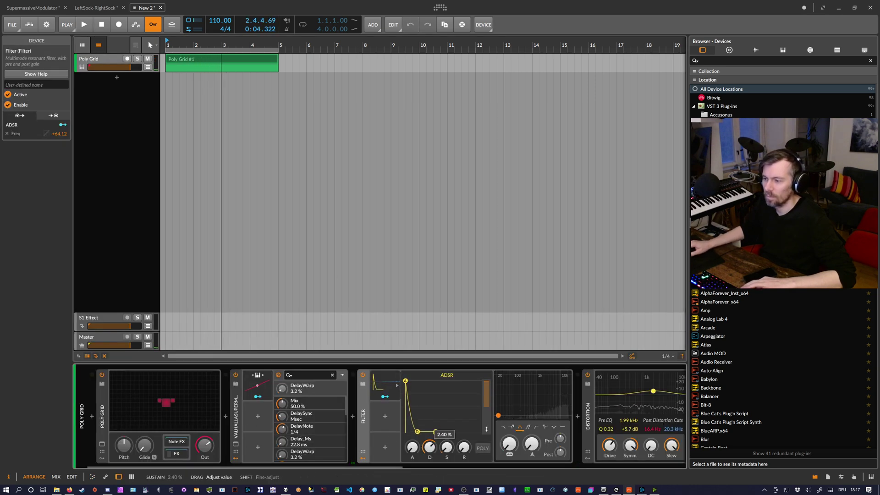
key(space)
drag(464, 448, 430, 440)
key(space)
key(space)
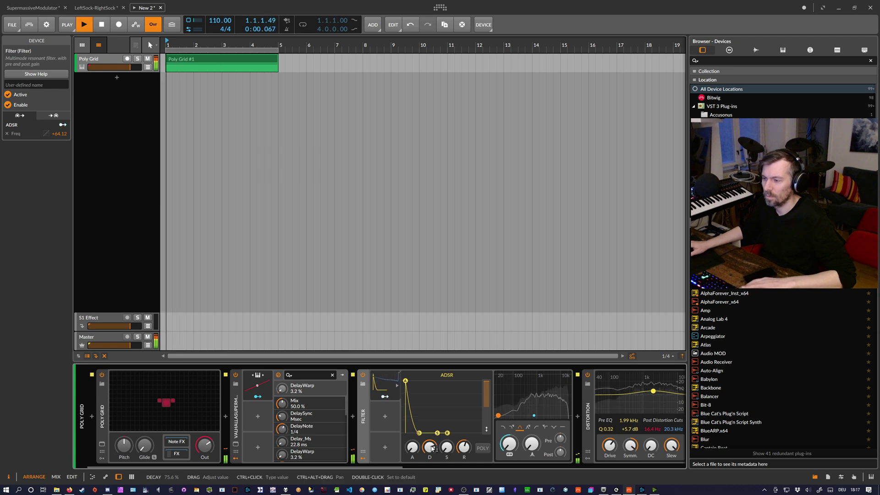
key(space)
Step: Reduce the Filter's ADSR frequency modulation to +43.06 and switch it to the fourth filter mode, auditioning the clip
click(385, 396)
drag(510, 444, 509, 458)
key(space)
key(space)
key(space)
click(385, 396)
click(528, 427)
key(space)
key(space)
key(space)
key(space)
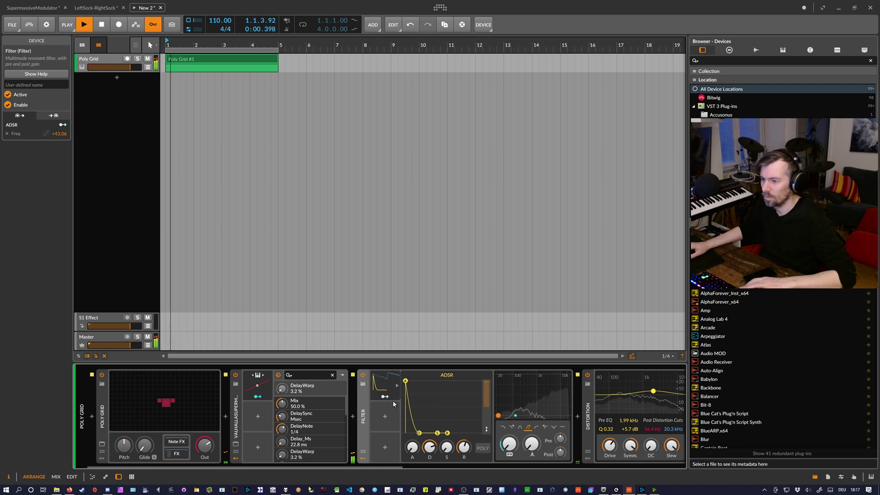
Step: Raise the Filter's ADSR frequency modulation to +66.46 and audition the clip repeatedly
drag(503, 441, 503, 430)
key(space)
key(space)
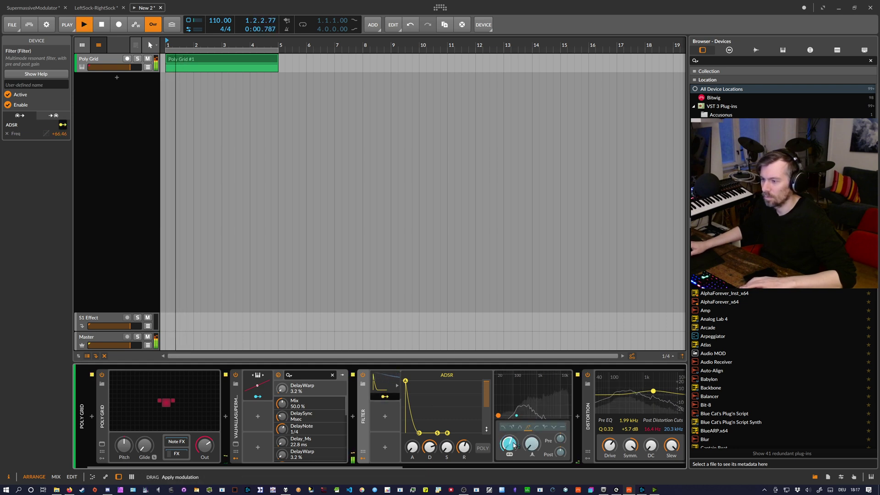
key(space)
key(space)
drag(412, 447, 429, 452)
key(space)
key(space)
key(space)
key(space)
key(space)
key(space)
Step: Open the third ValhallaSupermassive and set its mix to 25.6%
scroll(669, 457, down, 8)
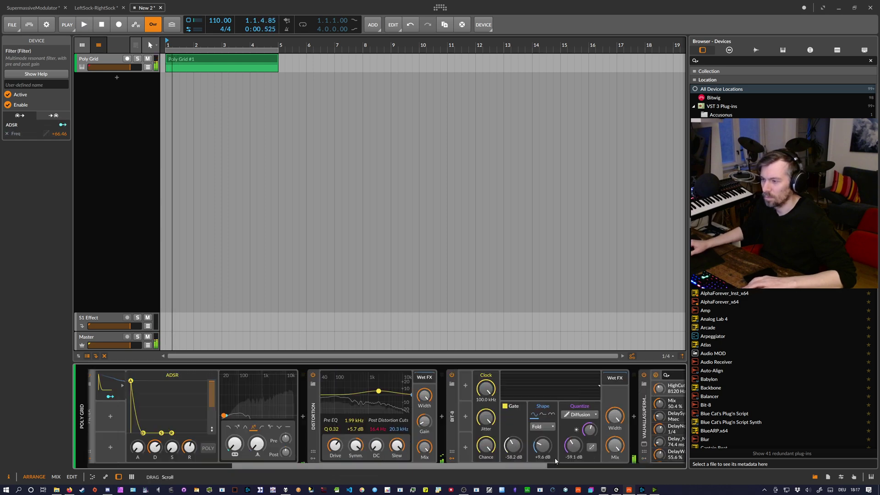
click(477, 444)
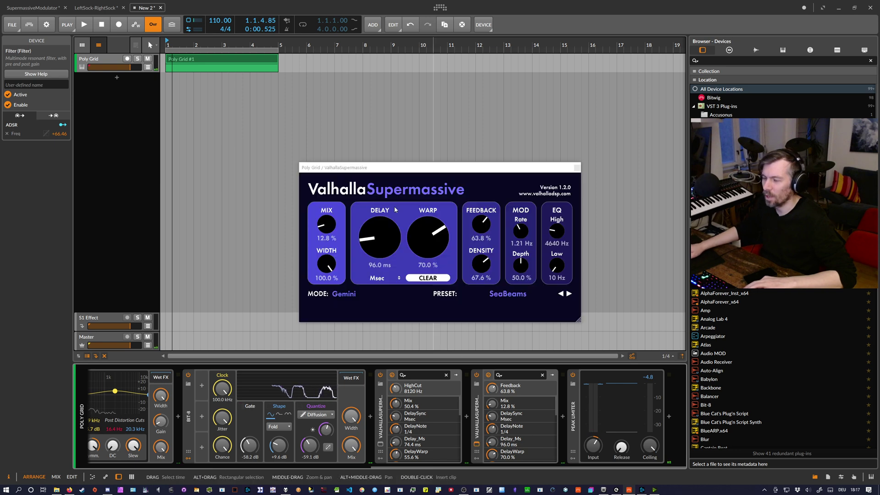
drag(328, 225, 329, 220)
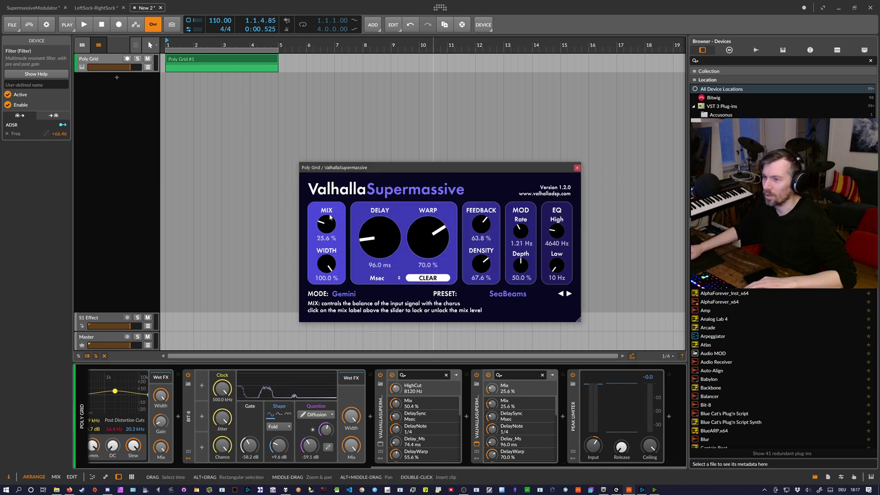
Step: Set the third ValhallaSupermassive's mix to 28.8%, warp to 55.2%, feedback to 87.4% and delay to 199.2 ms while auditioning the clip
key(space)
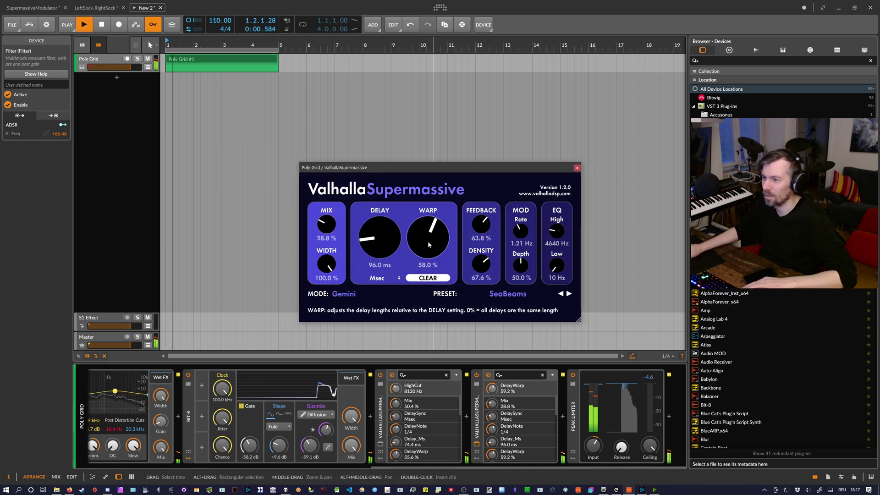
drag(481, 227, 488, 221)
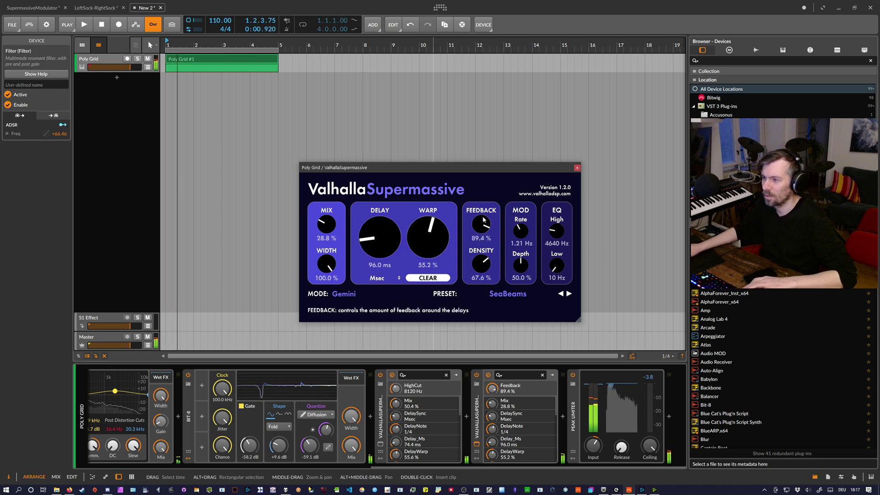
drag(480, 226, 480, 227)
drag(385, 236, 386, 227)
key(space)
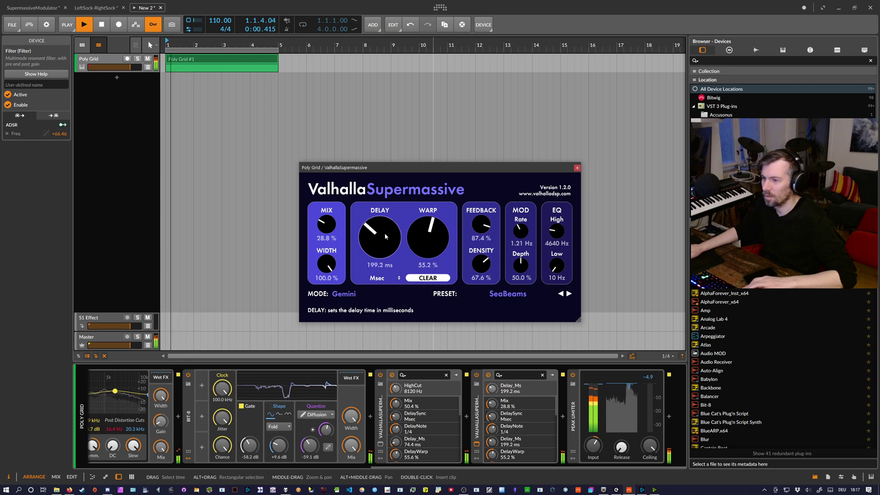
Step: Switch the third ValhallaSupermassive to Andromeda mode with 36.0% mix and 64.2% feedback, auditioning the clip
click(344, 294)
click(363, 345)
key(space)
drag(332, 231, 332, 226)
drag(484, 229, 484, 243)
key(space)
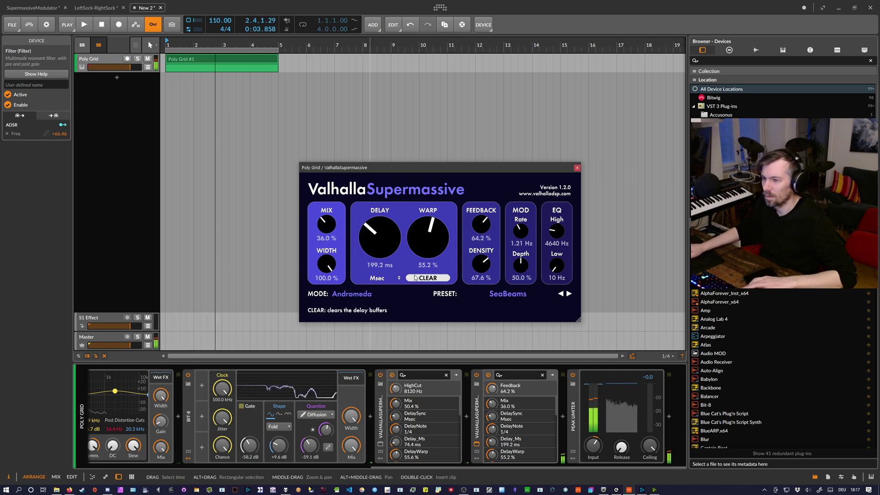
Step: Lower the third ValhallaSupermassive's mix to 12.4% while auditioning the clip and close its window
key(space)
drag(336, 223, 341, 240)
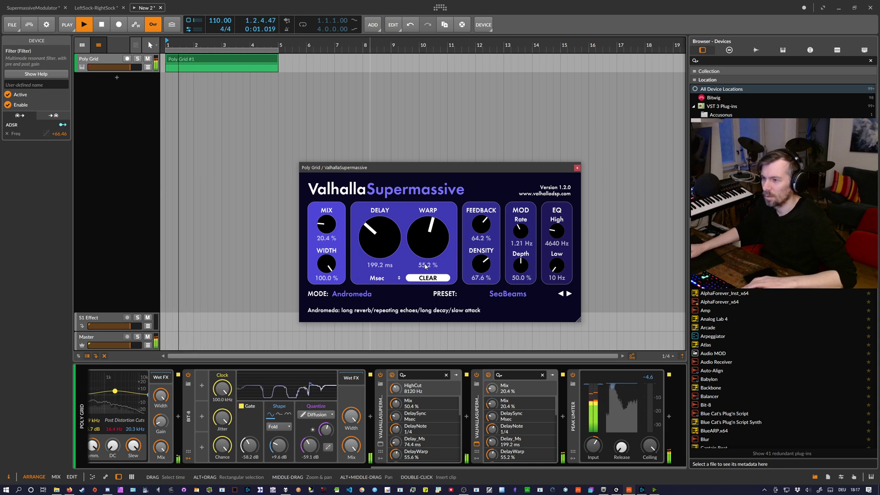
drag(329, 227, 329, 234)
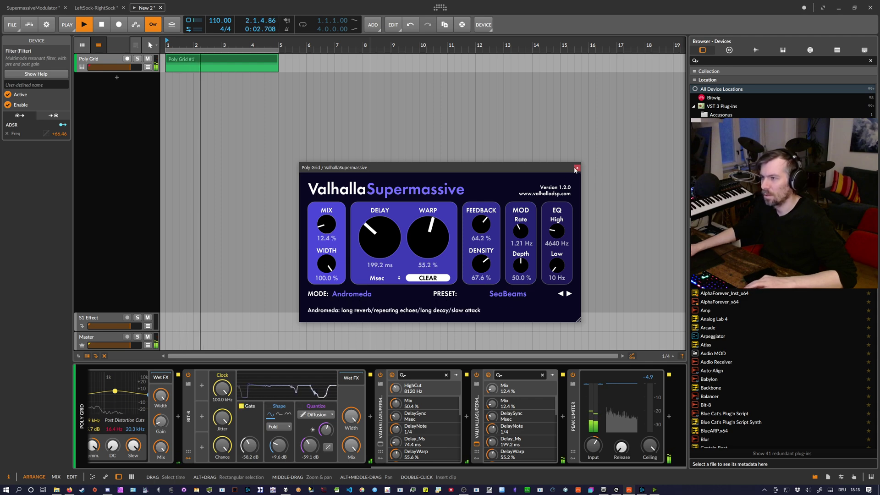
key(space)
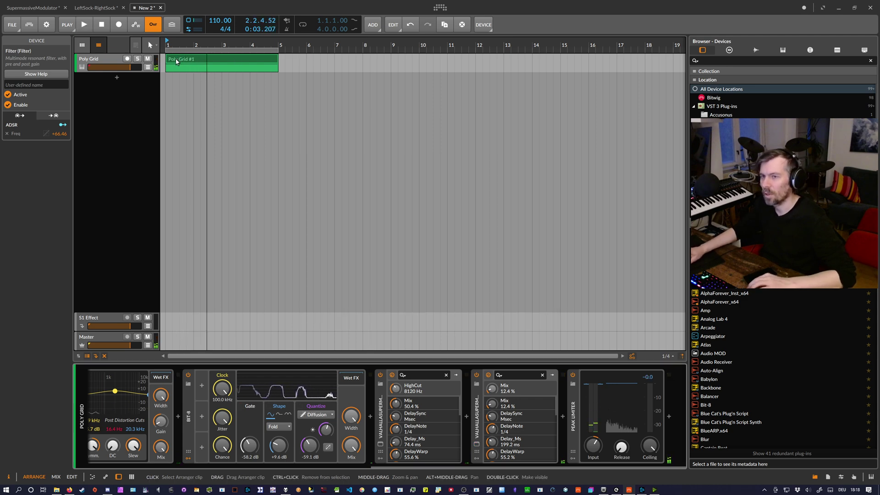
Step: Bounce the Poly Grid clip post-fader at 32-bit floating-point to a new audio track and enlarge its waveform
right_click(177, 61)
click(206, 244)
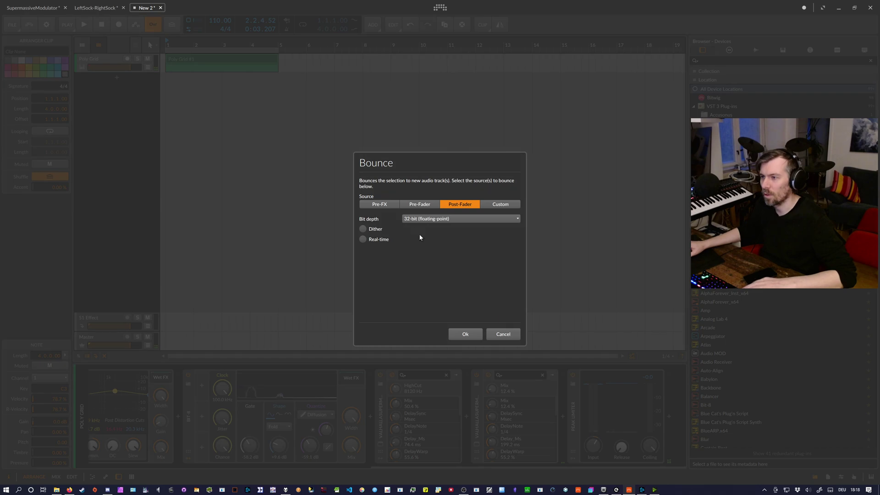
click(469, 337)
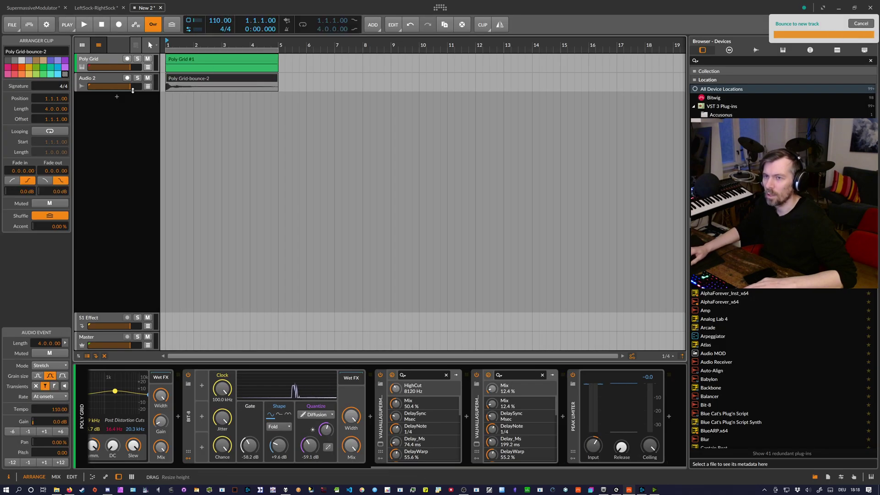
drag(133, 91, 133, 134)
drag(179, 44, 179, 59)
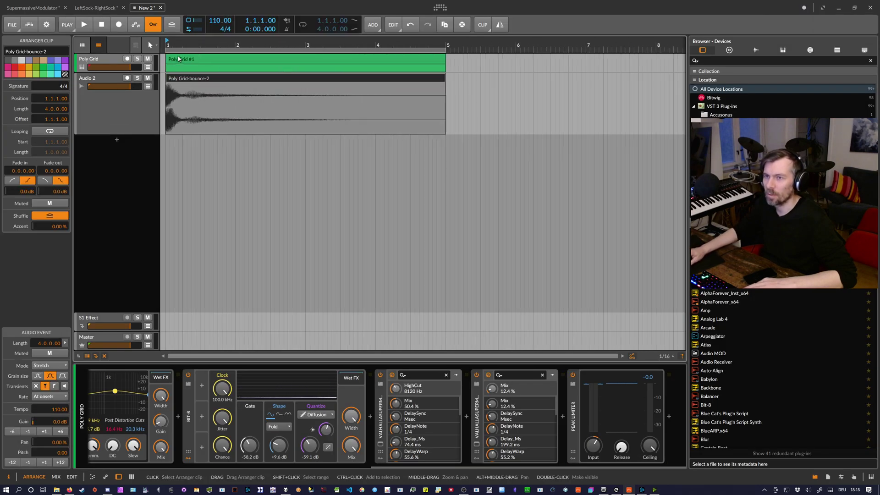
Step: Mute the bounced audio track and set Bit-8's quantization level to -46.8 dB while auditioning the clip
click(143, 72)
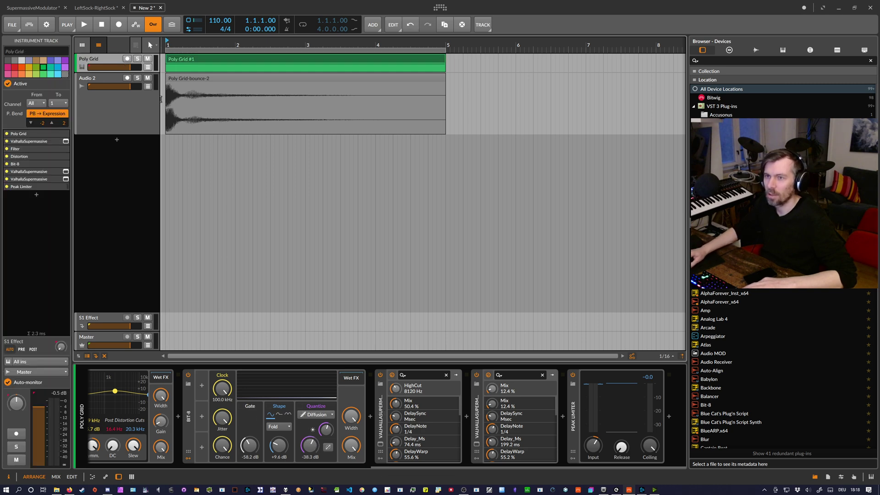
click(148, 78)
key(space)
mouse_move(310, 445)
mouse_down()
mouse_move(310, 433)
mouse_move(310, 453)
mouse_up()
key(space)
Step: Add a Classic LFO modulator to Bit-8 and map it to the quantization level with an amount of +15.36
click(203, 387)
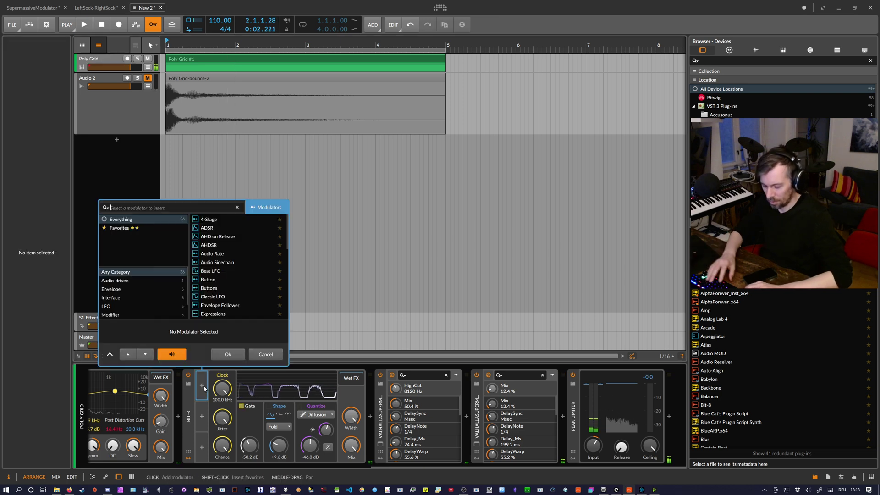
text(lfo)
key(Down)
key(Down)
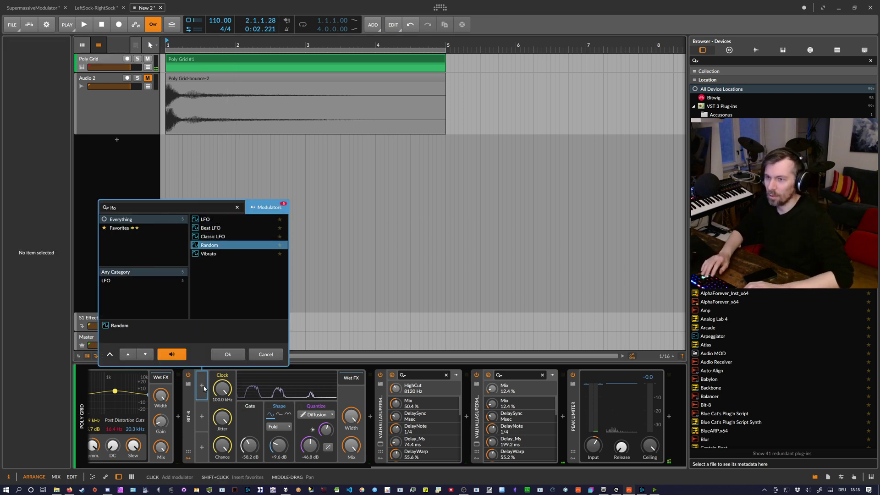
key(Return)
click(210, 395)
drag(327, 445, 327, 437)
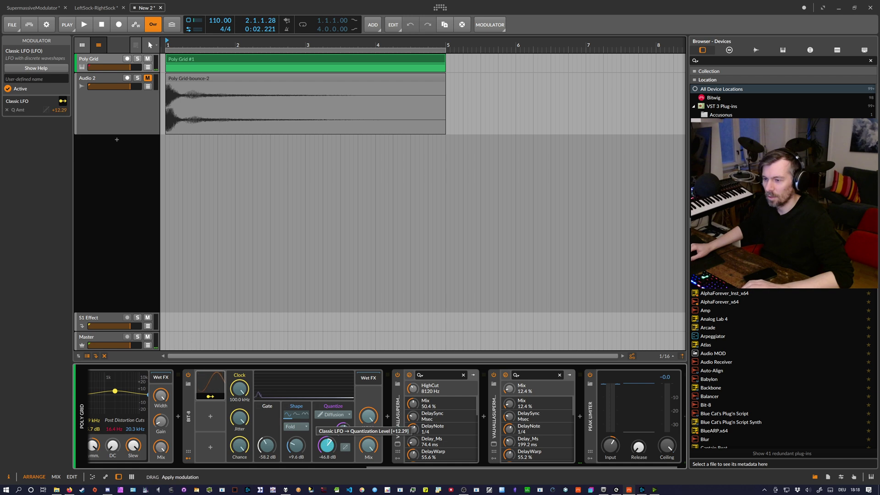
Step: Slow the Classic LFO to 0.28 Hz and set Bit-8's quantization level to -38.3 dB while auditioning the clip
key(space)
click(212, 388)
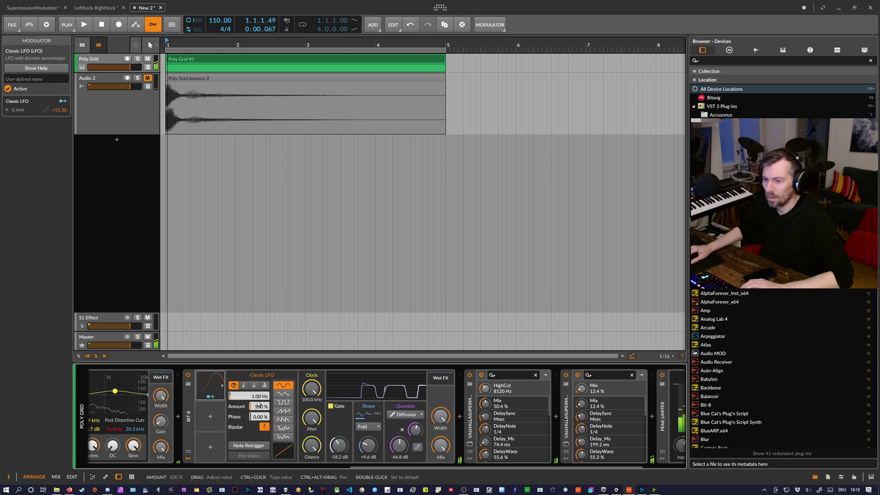
drag(399, 447, 399, 441)
key(space)
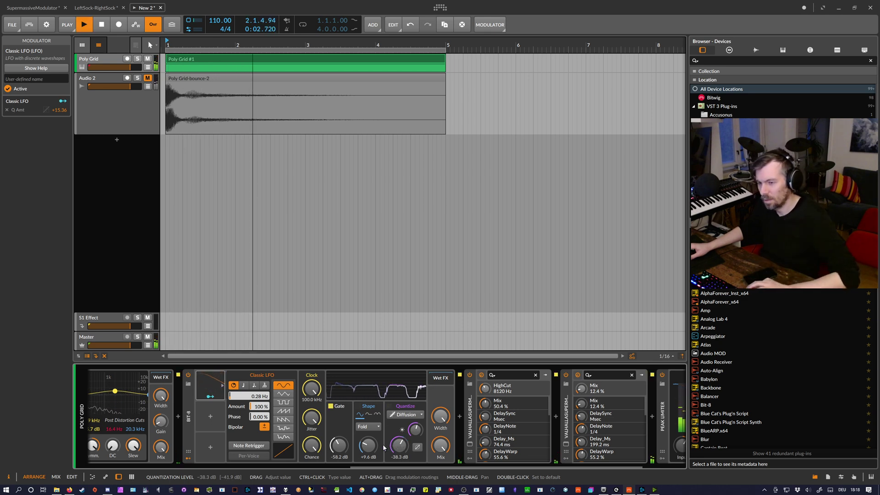
Step: Enable Note Retrigger on the Classic LFO and audition the clip
click(260, 447)
key(space)
key(space)
key(space)
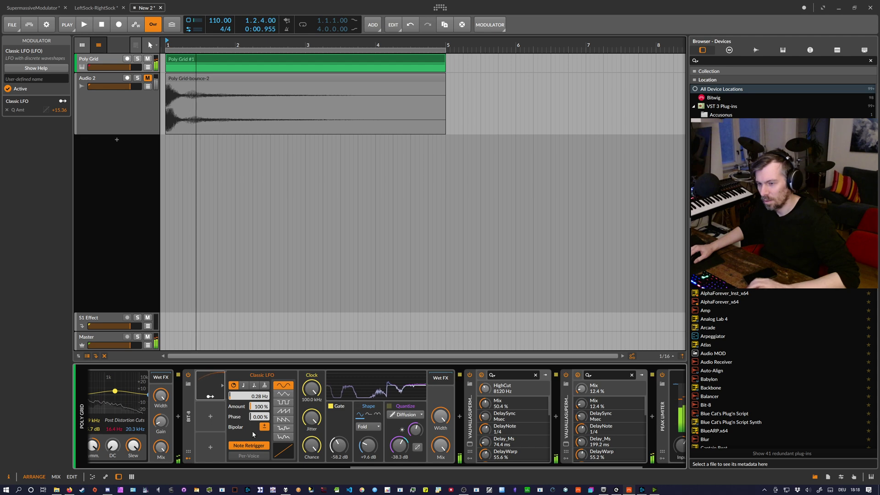
key(space)
Step: Try Classic LFO phases of 50.0%, 95.6% and 74.0%, restarting the clip to compare them
drag(259, 417, 262, 420)
key(space)
key(space)
key(space)
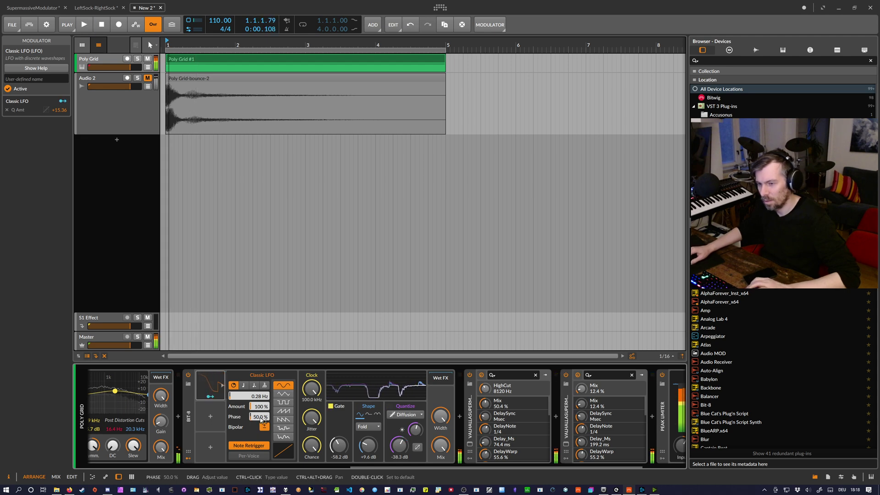
key(space)
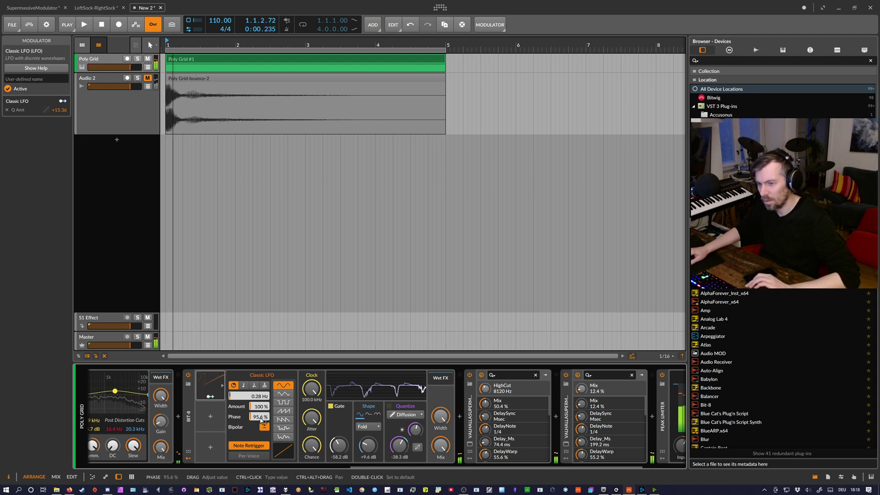
key(space)
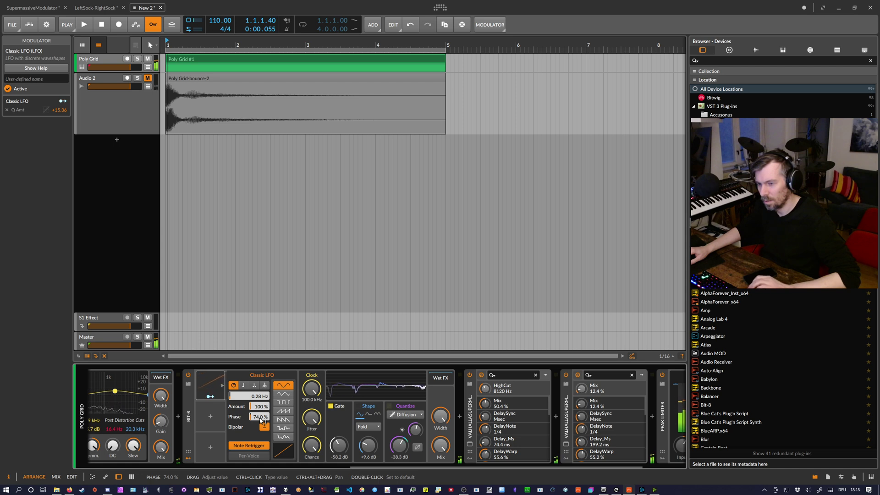
drag(259, 417, 262, 420)
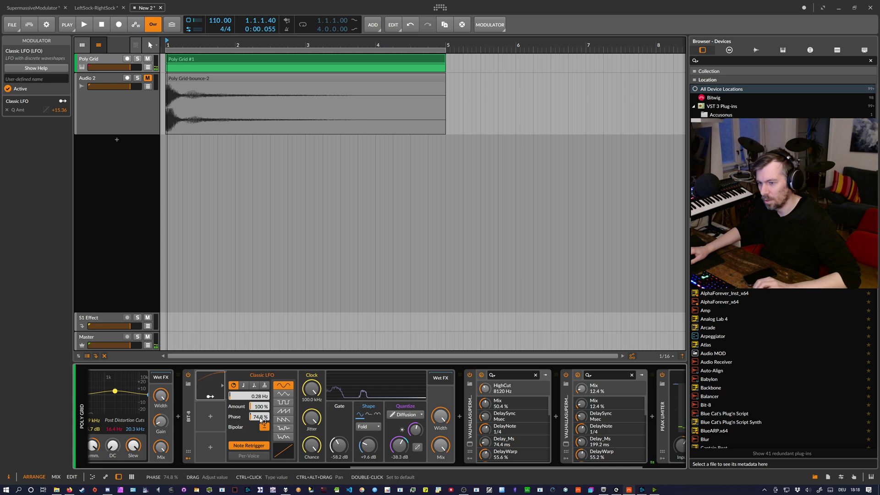
Step: Set the Classic LFO's phase to exactly 75% and audition the clip
ctrl+click(259, 417)
text(75)
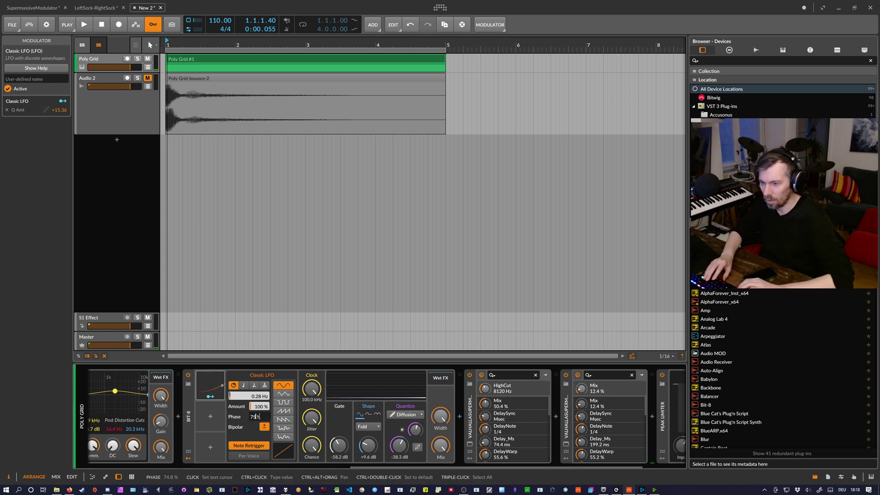
key(Return)
key(space)
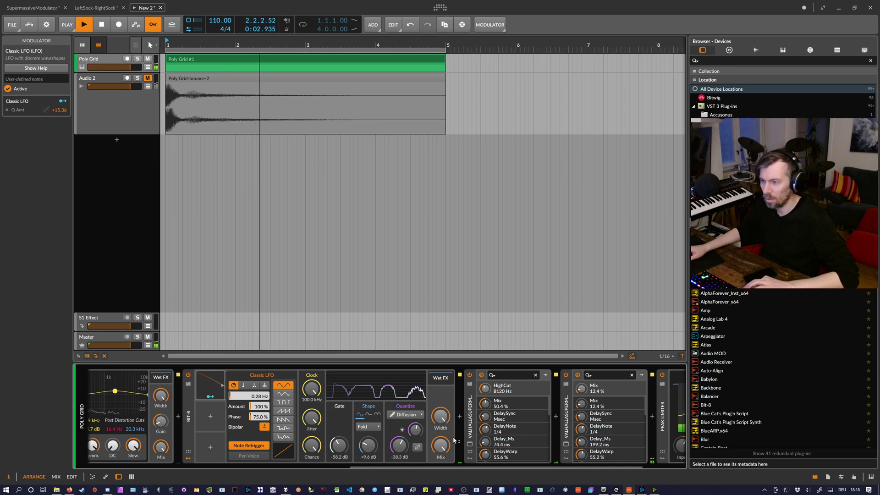
key(space)
Step: Switch the third ValhallaSupermassive to Lyra mode and audition the clip
click(566, 443)
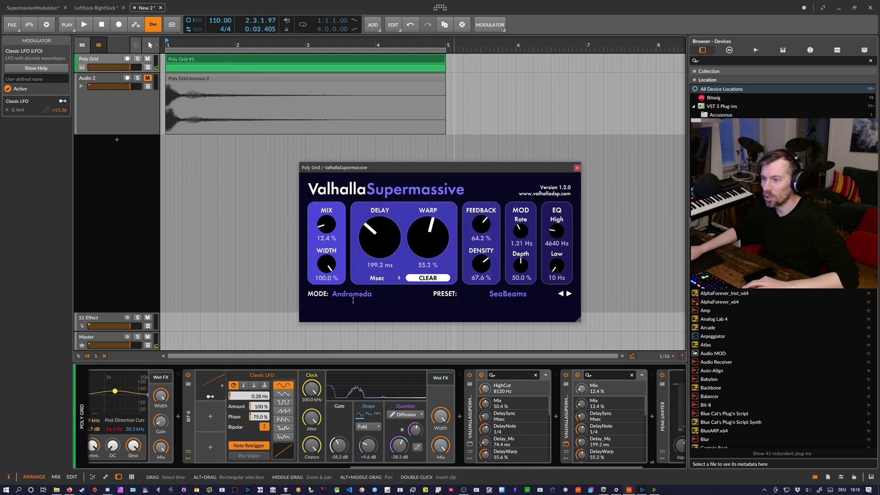
click(352, 294)
click(364, 369)
key(space)
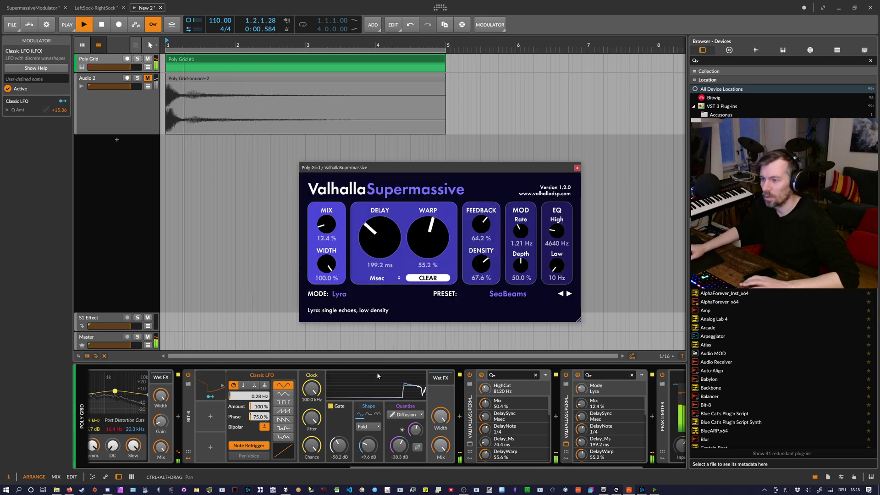
Step: Switch the second ValhallaSupermassive to Centaurus mode, audition the clip and close the plug-in windows
click(470, 443)
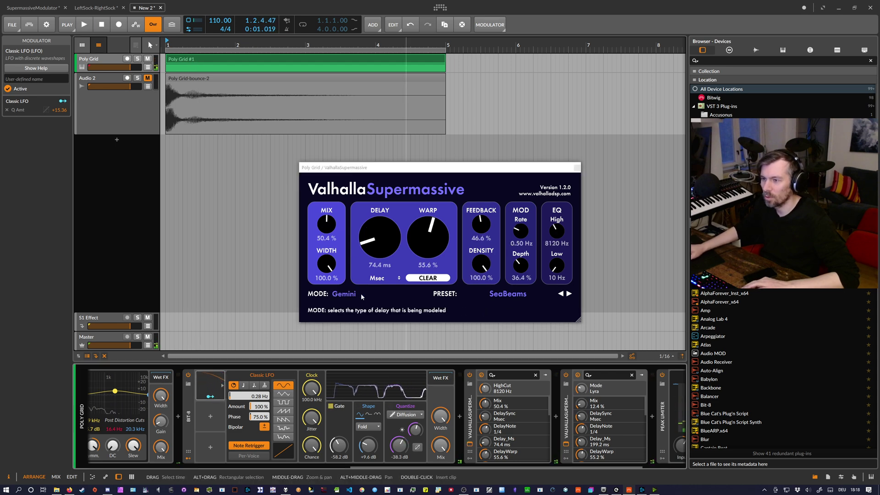
click(344, 294)
click(356, 319)
key(space)
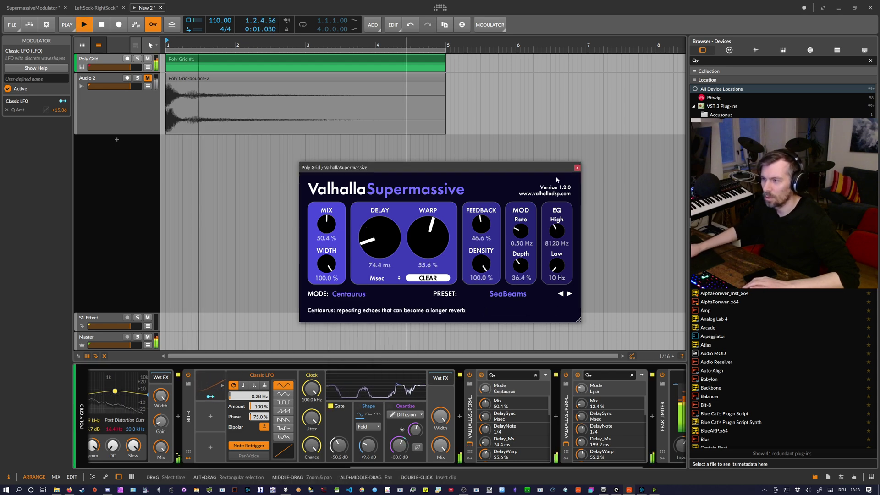
click(577, 168)
click(577, 168)
Step: Open the first ValhallaSupermassive, placed before the Filter, and set its feedback to 95.6%
scroll(229, 444, left, 5)
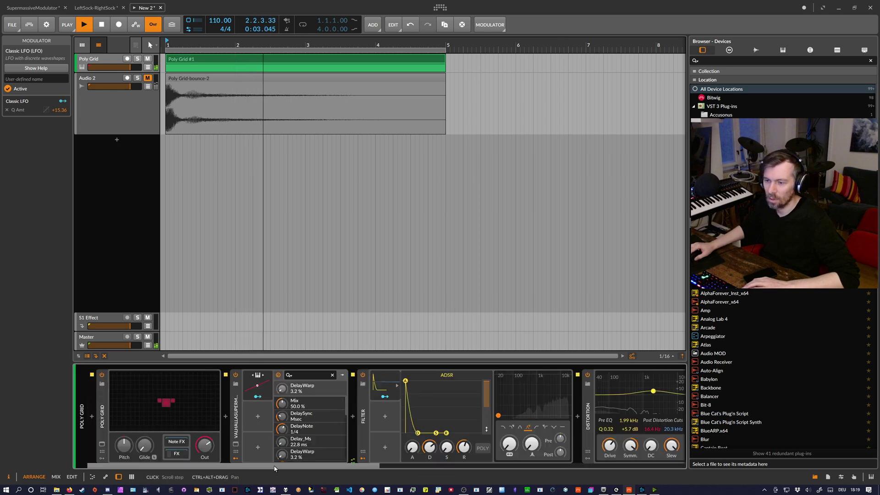
click(234, 444)
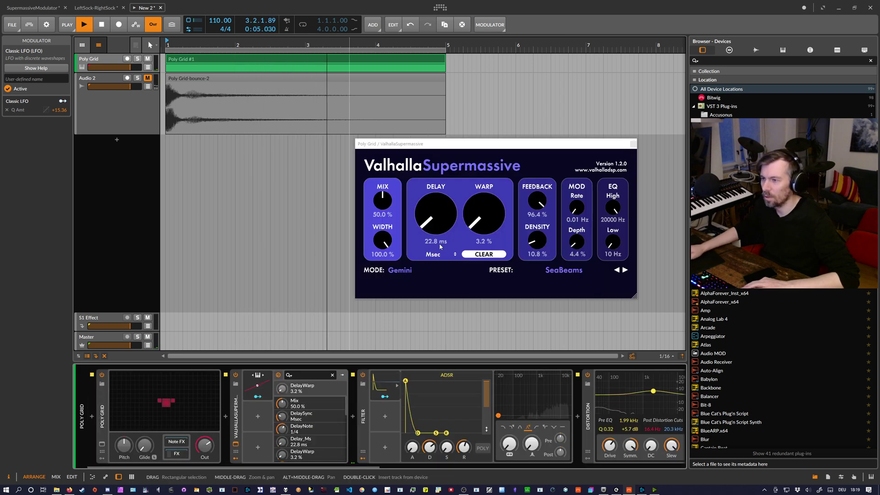
drag(540, 206, 540, 207)
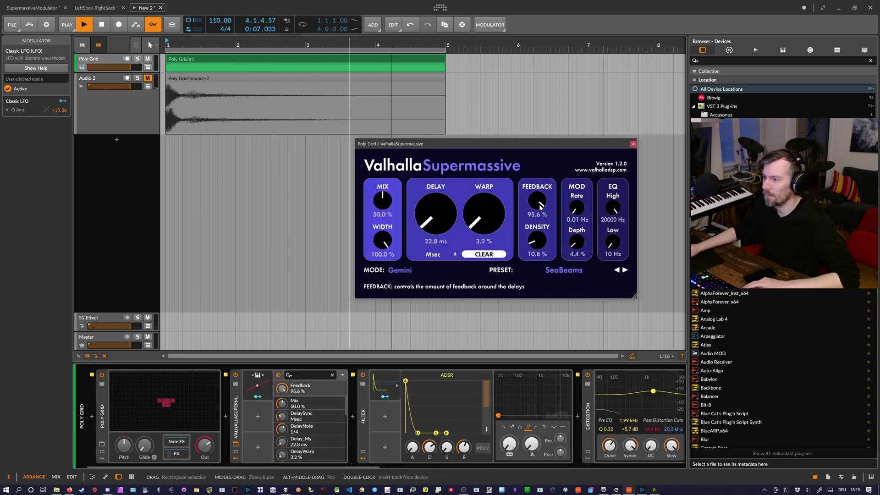
Step: Compare Capricorn and Large Magellanic Cloud modes on the first ValhallaSupermassive and switch it to Andromeda, auditioning the clip
click(400, 270)
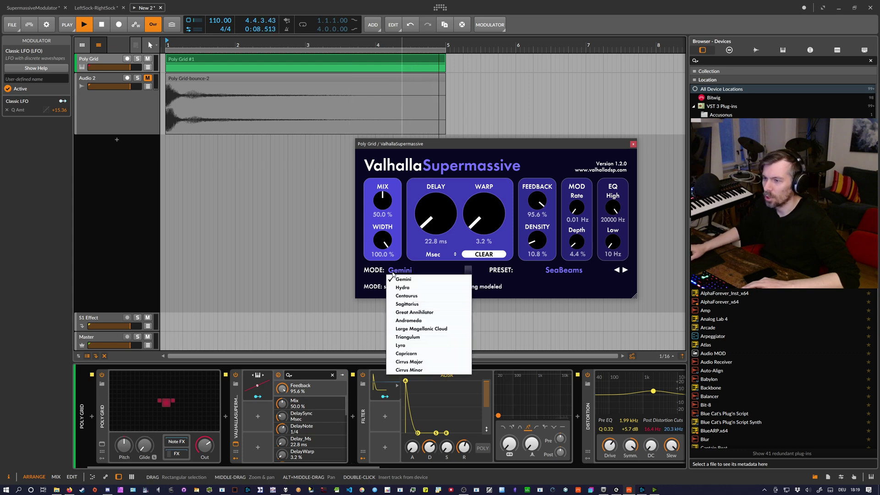
click(408, 354)
key(space)
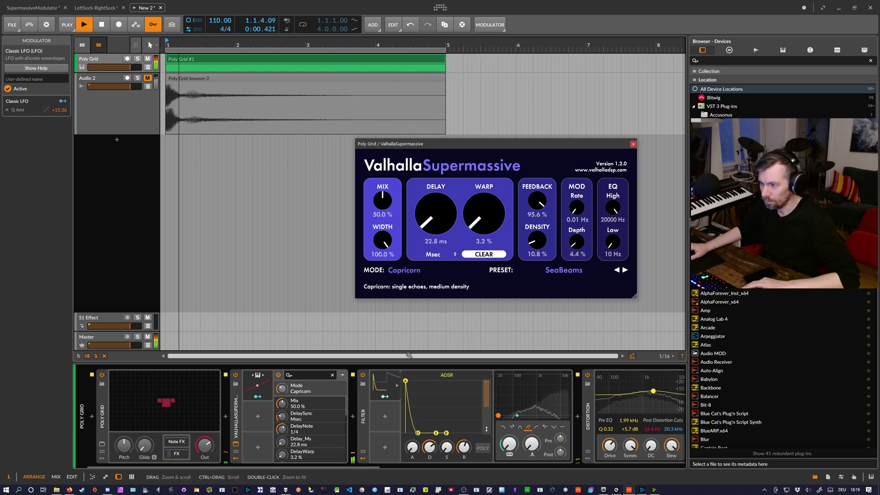
click(404, 271)
click(409, 329)
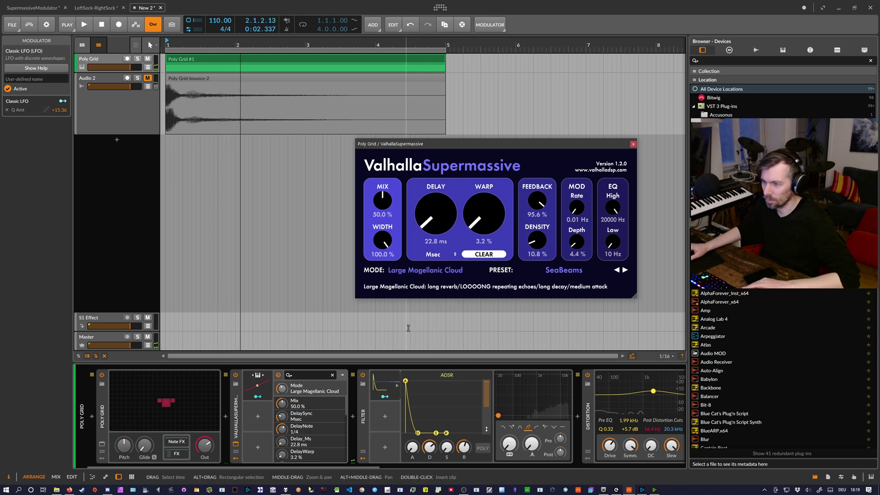
click(406, 270)
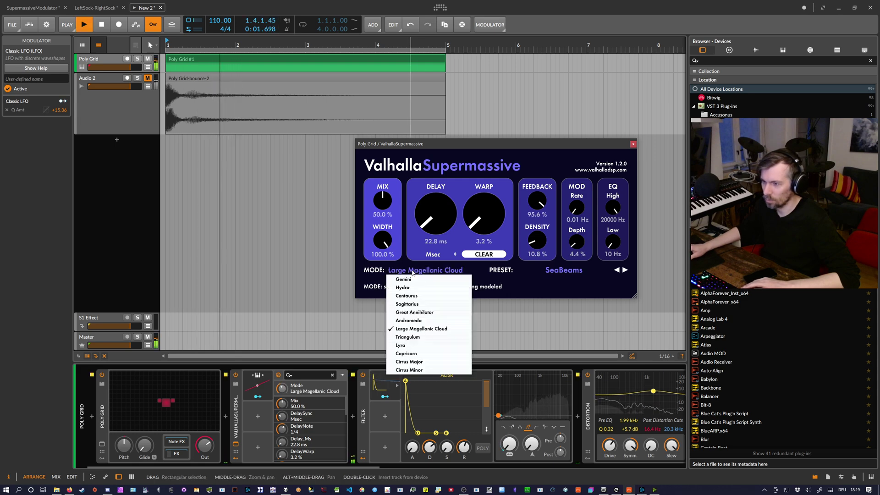
click(409, 320)
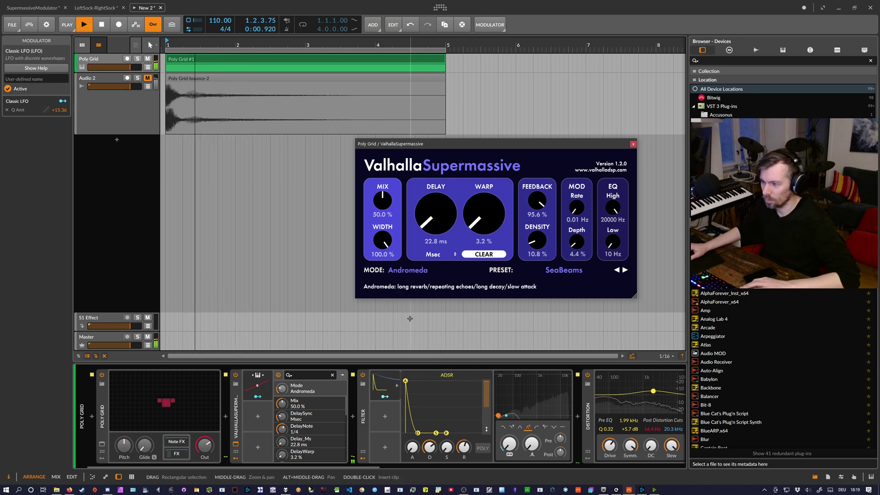
Step: Try a 10.8 ms delay and 74.4% feedback on the first ValhallaSupermassive while auditioning the clip
scroll(446, 233, down, 3)
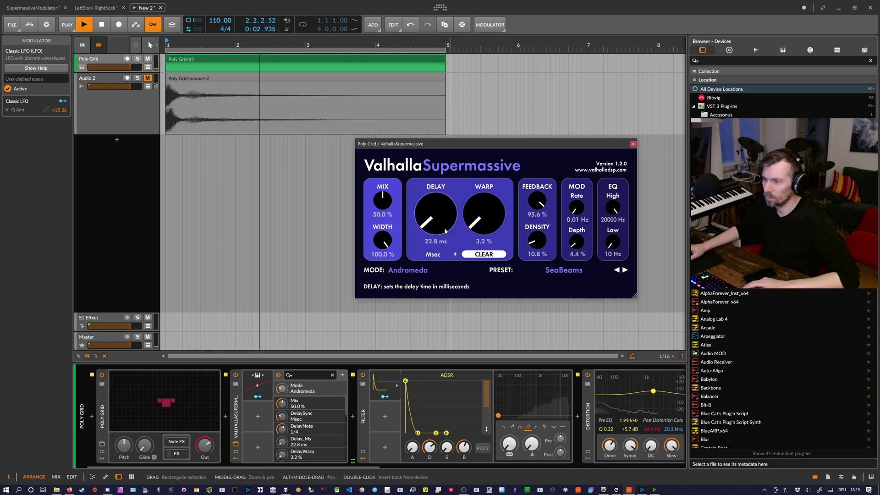
key(space)
key(space)
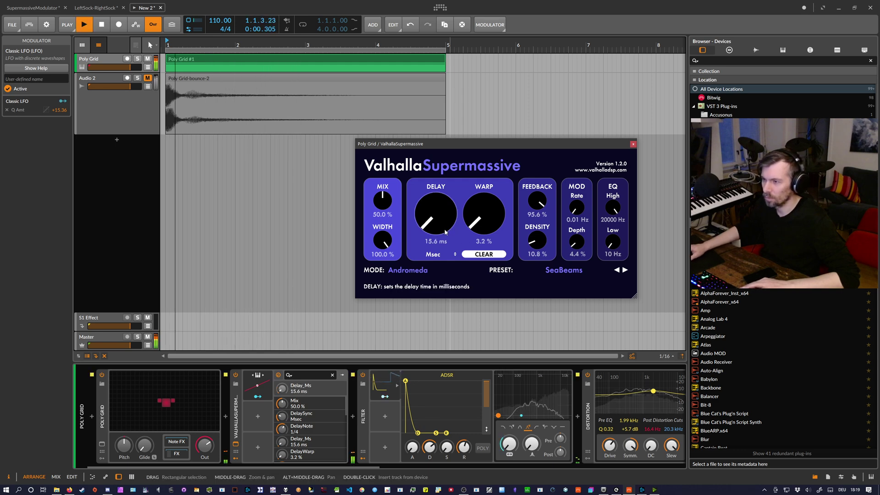
key(space)
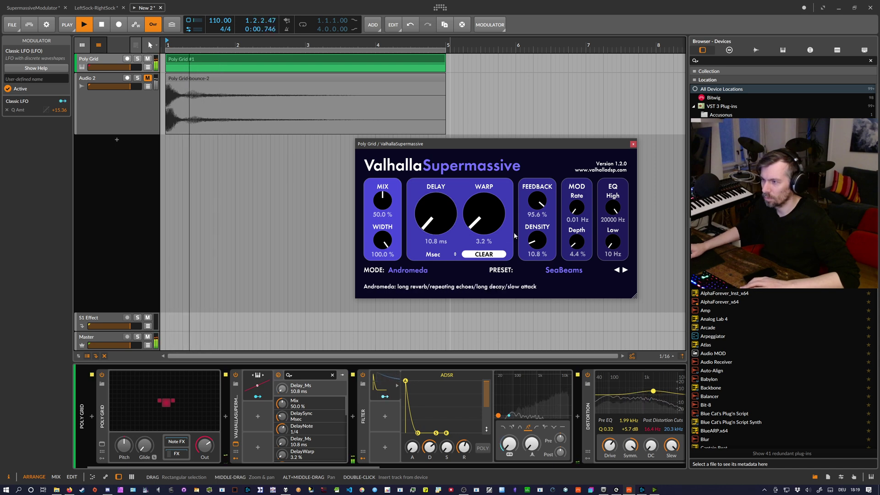
drag(541, 203, 540, 214)
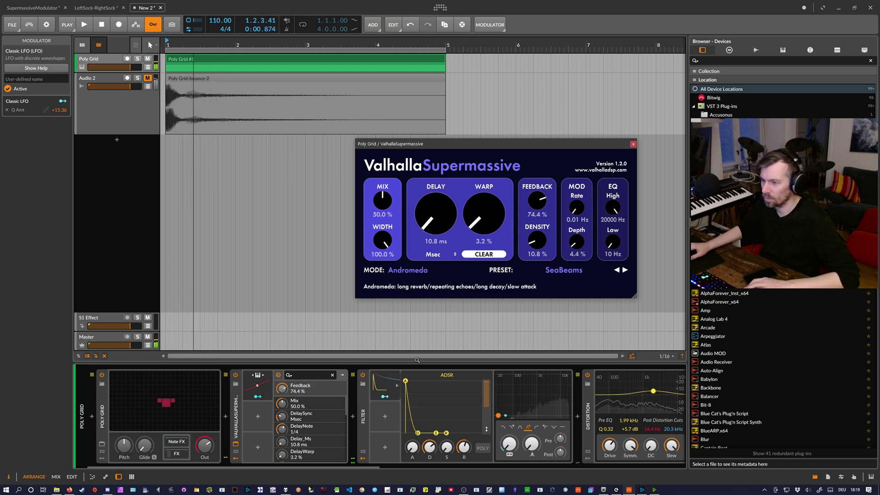
Step: Try Great Annihilator mode on the first ValhallaSupermassive and audition the clip
click(408, 270)
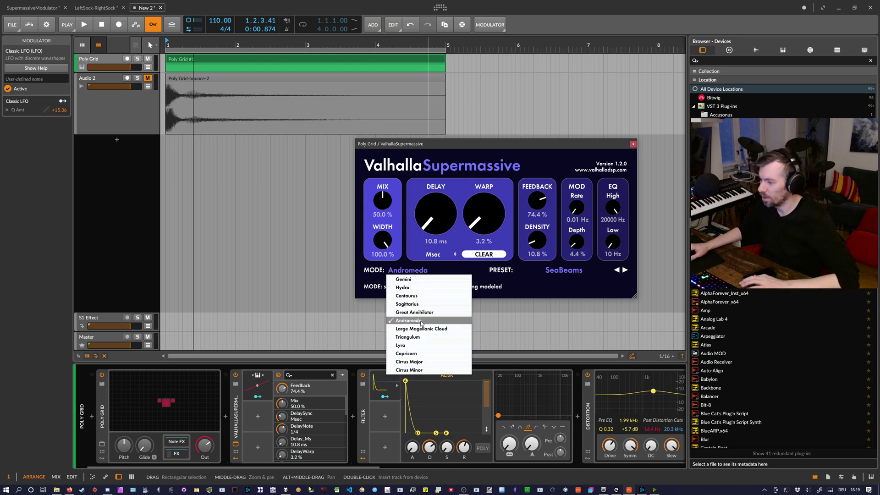
click(415, 313)
key(space)
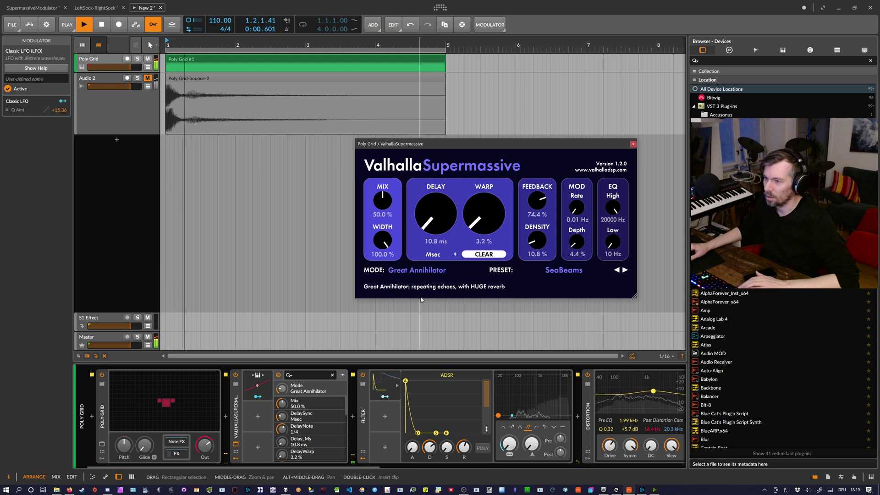
key(space)
key(space)
Step: Set the first ValhallaSupermassive's density to 5.6% and its delay to 6.0 ms, auditioning the clip
drag(538, 240, 537, 247)
key(space)
key(space)
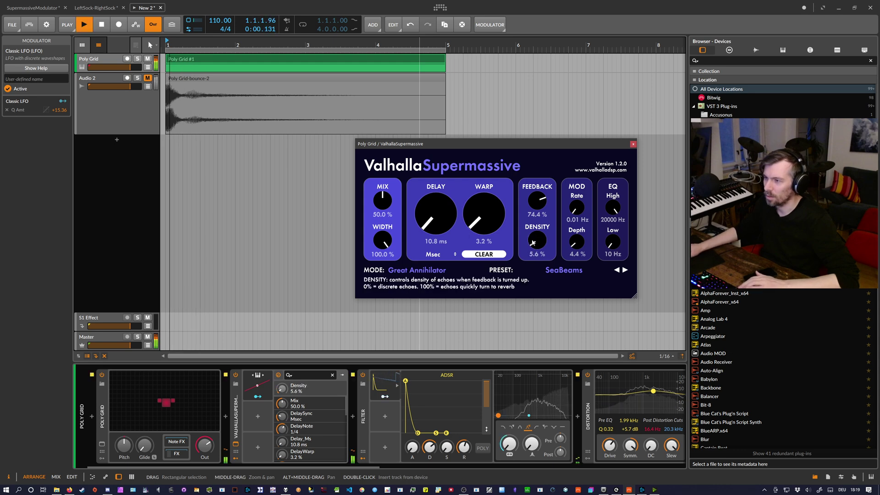
drag(453, 224, 453, 227)
key(space)
key(space)
key(space)
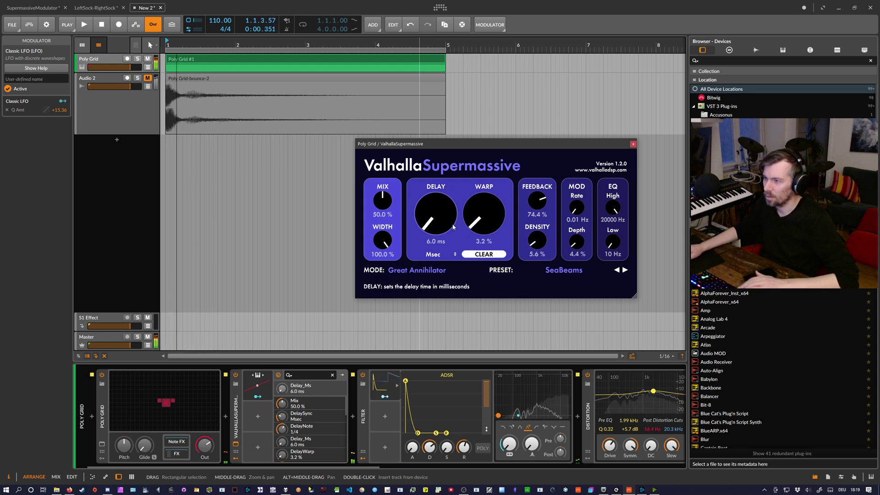
Step: Set the first ValhallaSupermassive's feedback to 88.8% and its delay to 25.2 ms, auditioning the clip
drag(537, 202, 537, 197)
key(space)
drag(447, 224, 439, 242)
key(space)
key(space)
key(space)
key(space)
Step: Switch the first ValhallaSupermassive to Sagittarius mode and audition the clip
click(424, 271)
click(417, 305)
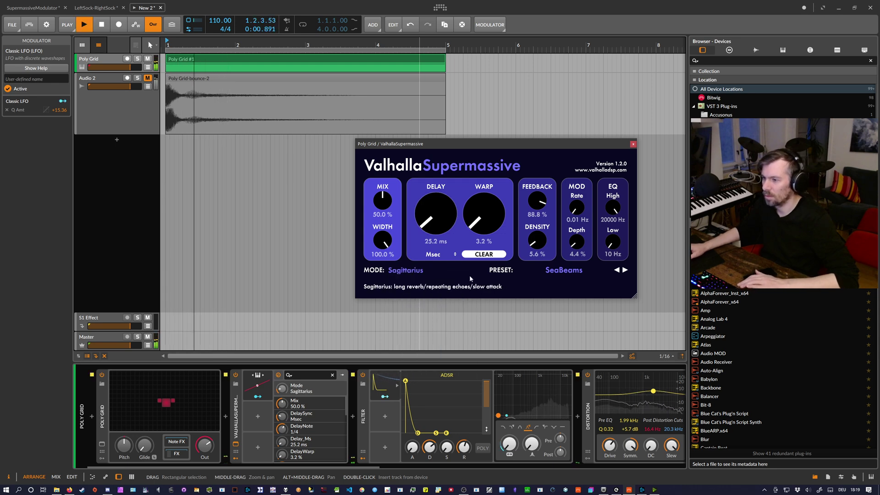
click(464, 451)
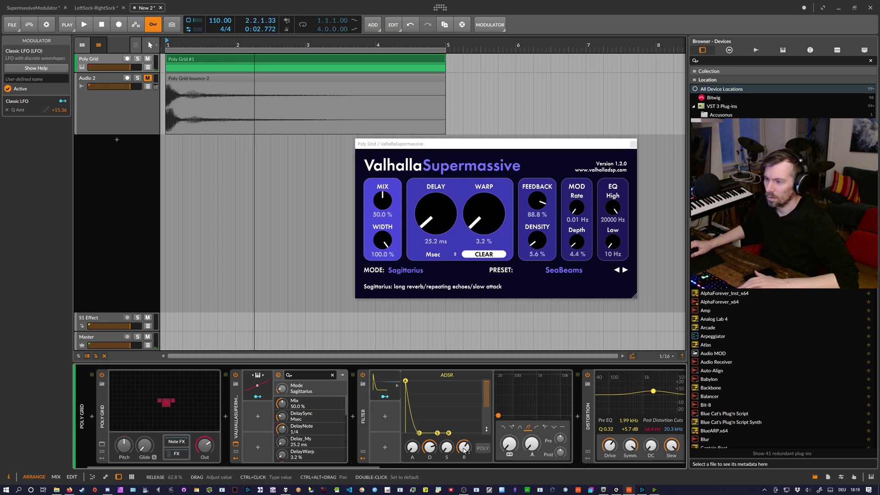
key(space)
key(space)
Step: Increase the ADSR modulation of the Filter's frequency and raise the Filter's resonance while auditioning the clip
drag(509, 444, 510, 431)
key(space)
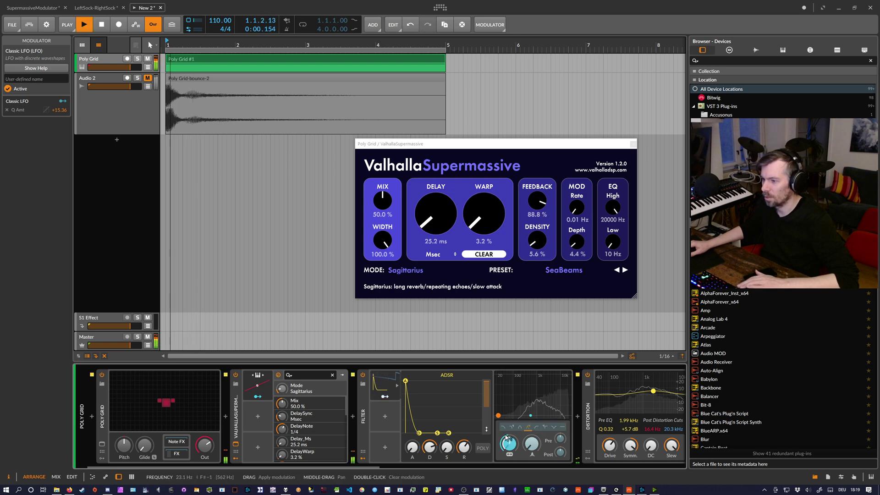
drag(532, 448, 532, 438)
key(space)
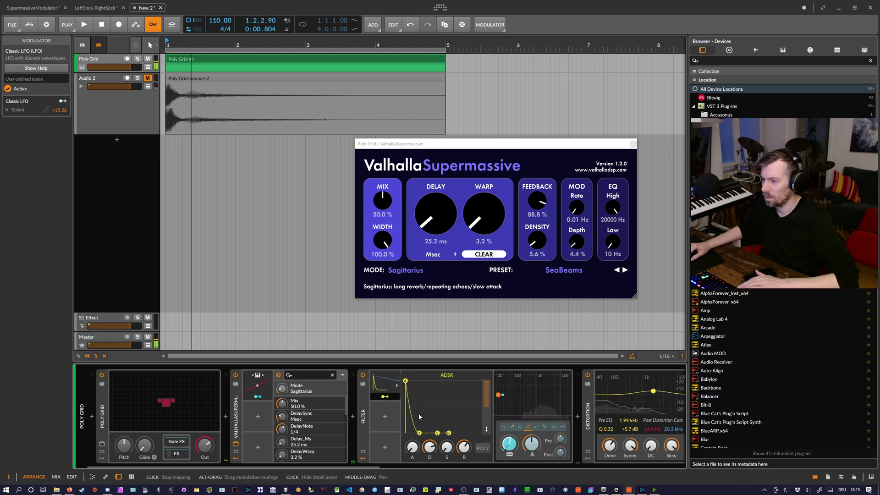
key(space)
key(space)
key(space)
key(space)
key(space)
Step: Deepen the ADSR modulation of the Filter's frequency further, leave modulation mapping and audition the clip
drag(507, 445, 506, 431)
key(space)
key(space)
click(388, 398)
key(space)
key(space)
Step: Lengthen the attack of the Filter's ADSR envelope and audition the clip
mouse_move(416, 451)
mouse_down()
mouse_move(416, 424)
mouse_move(416, 438)
mouse_up()
key(space)
key(space)
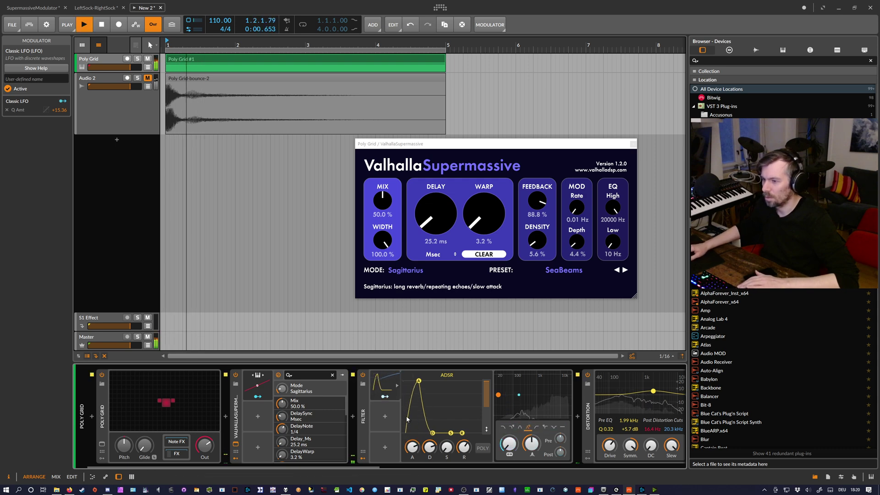
key(space)
key(space)
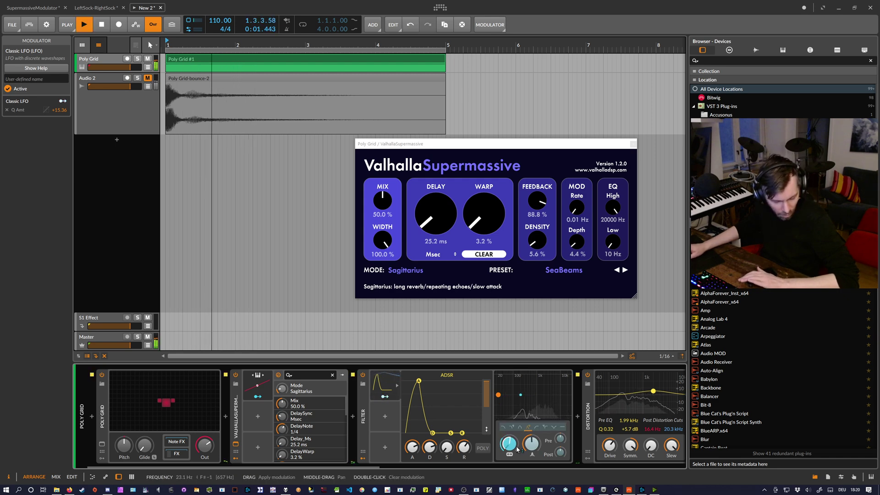
Step: Lower the Filter's resonance slightly and audition the clip
drag(531, 443, 531, 452)
key(space)
key(space)
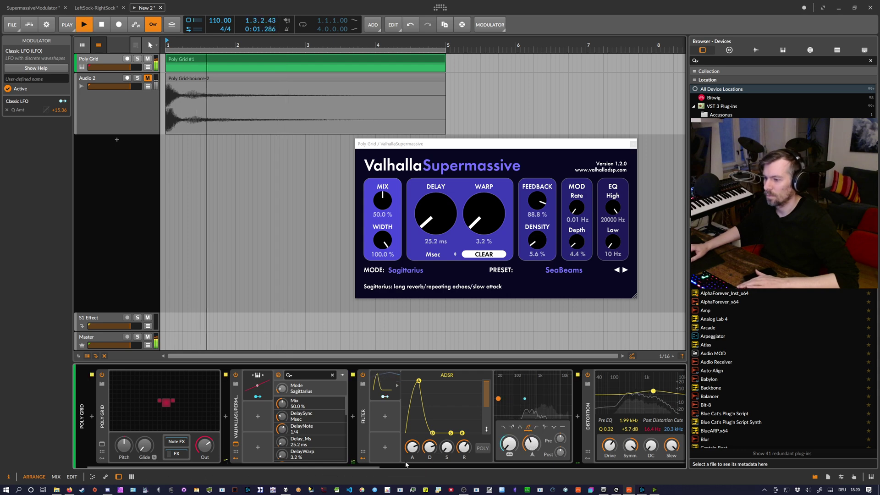
Step: Set the Peak Limiter's input gain at the end of the device chain to +14.5 dB while auditioning the clip
scroll(416, 464, right, 5)
drag(410, 444, 410, 450)
key(space)
key(space)
click(584, 466)
key(space)
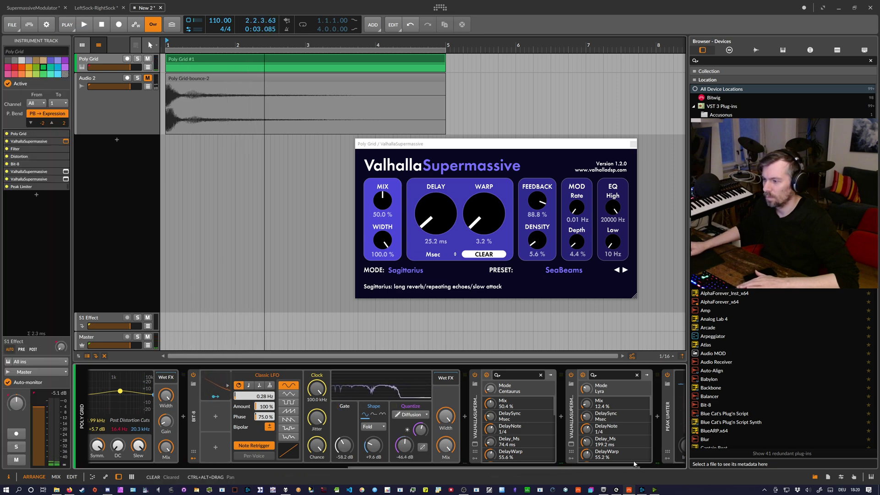
scroll(635, 464, right, 3)
key(space)
drag(595, 446, 594, 445)
key(space)
key(space)
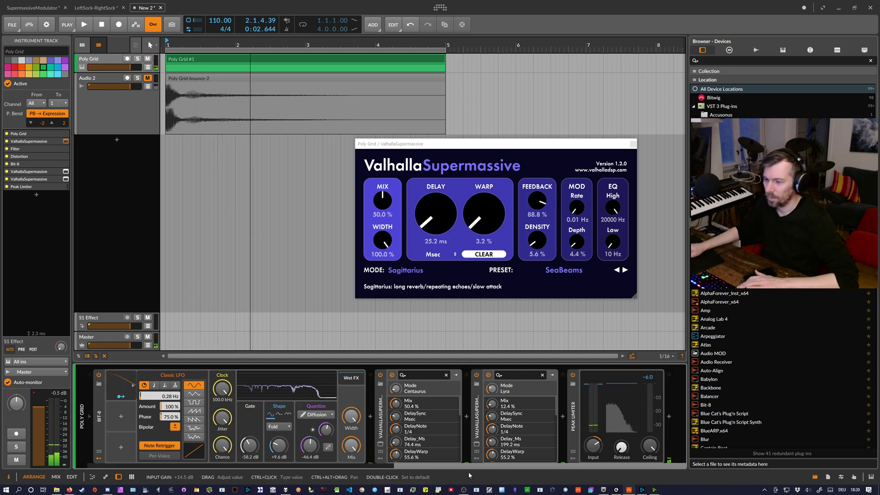
Step: Bounce the Poly Grid #1 clip to a new audio track
scroll(516, 468, left, 10)
click(200, 57)
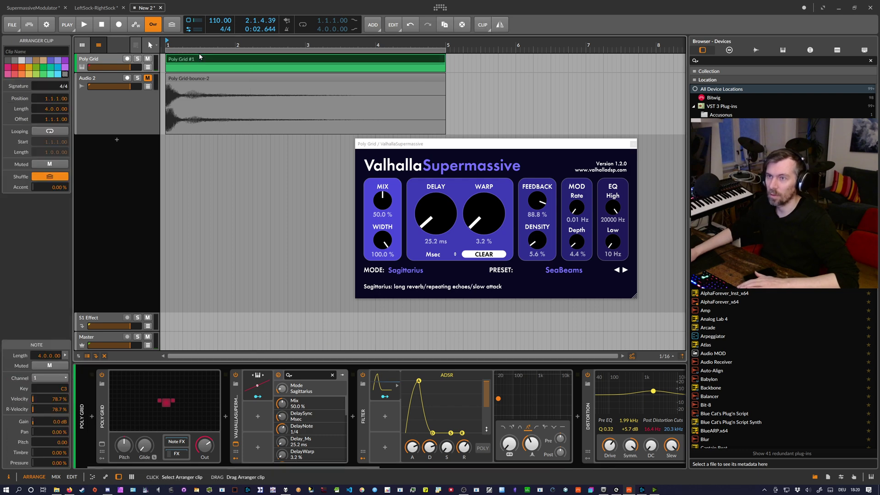
right_click(187, 59)
click(218, 241)
click(464, 333)
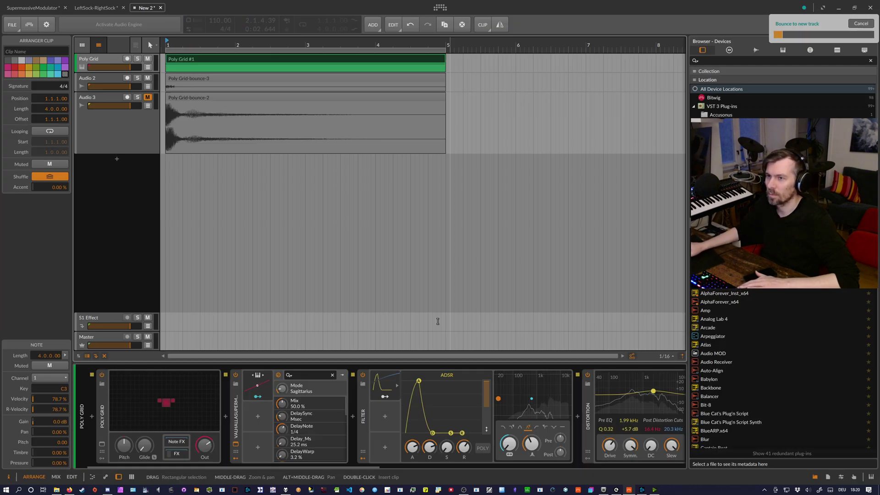
Step: Reduce the Audio 3 track's height, unmute Audio 3 and mute the Poly Grid track
drag(223, 42, 222, 28)
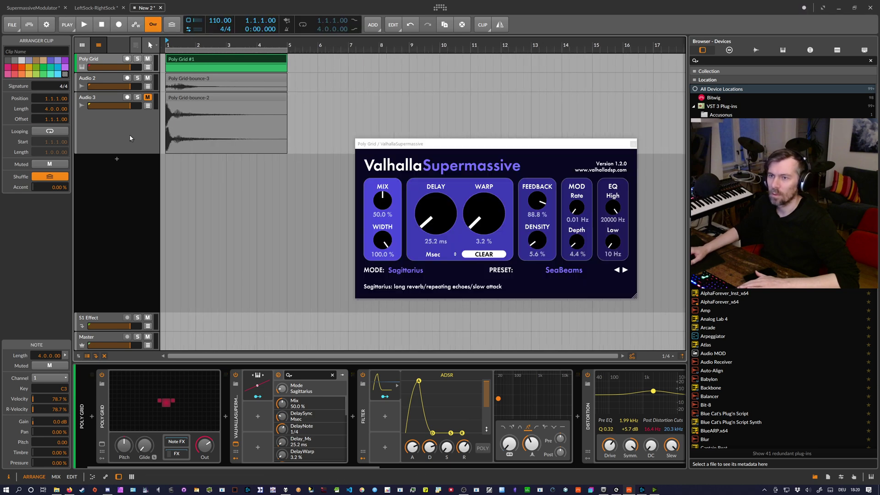
click(127, 141)
drag(123, 153, 129, 109)
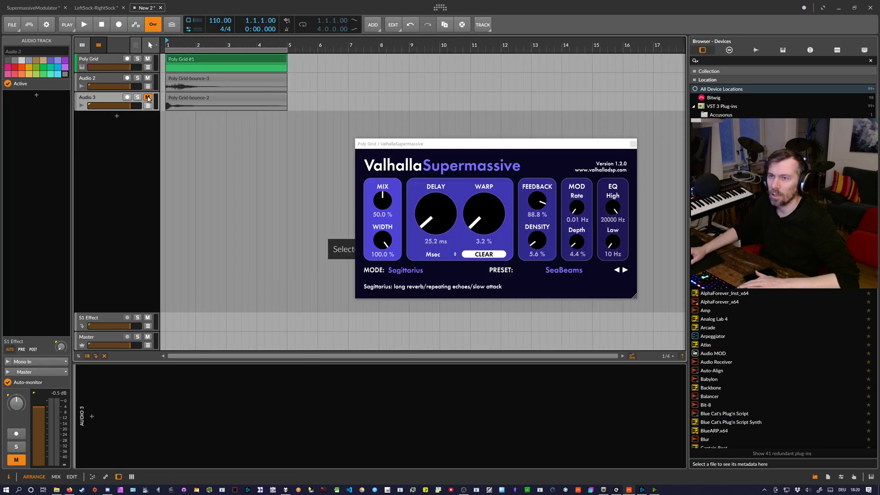
click(147, 97)
click(148, 59)
Step: Reverse the Poly Grid-bounce-3 clip on Audio 2 and play it together with Poly Grid-bounce-2
click(185, 79)
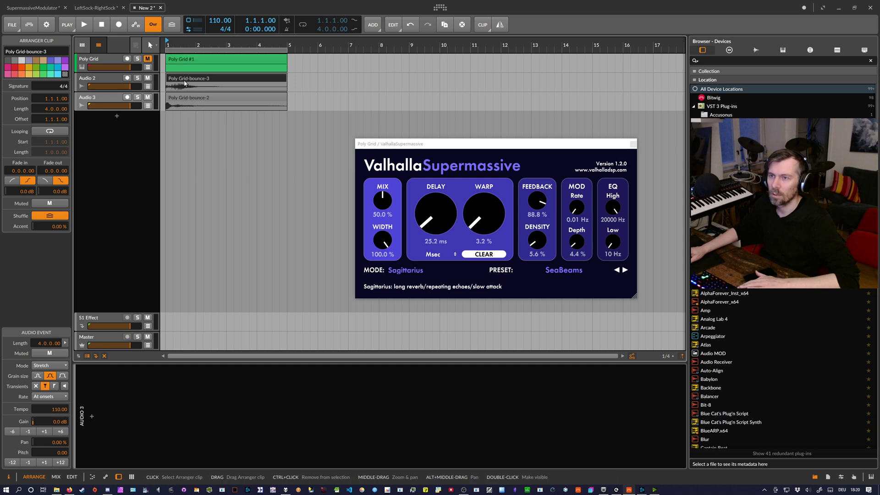
key(space)
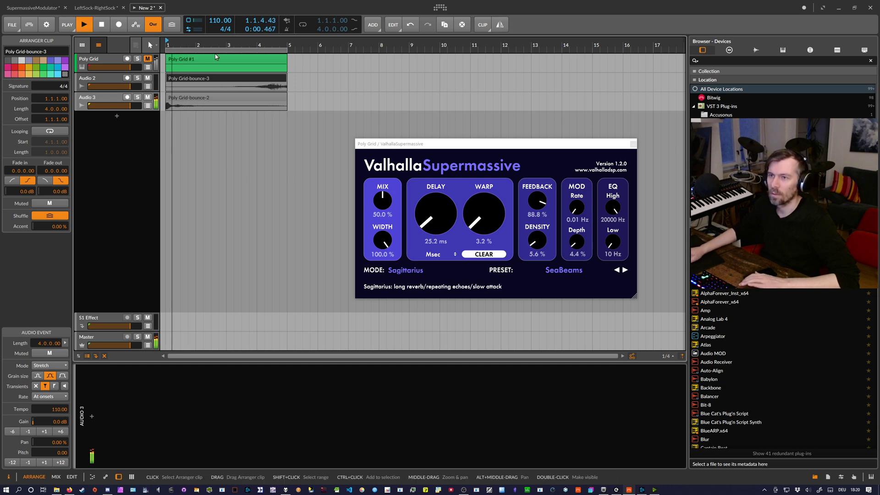
scroll(198, 60, down, 1)
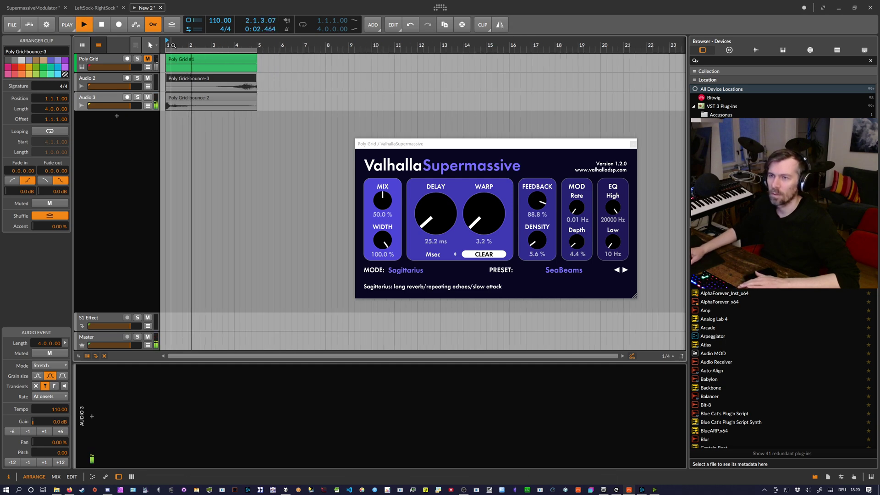
scroll(199, 60, up, 1)
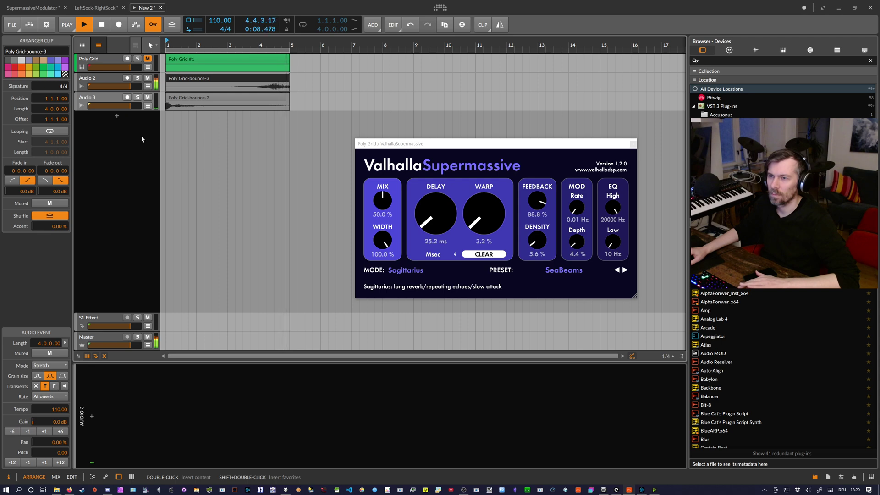
key(space)
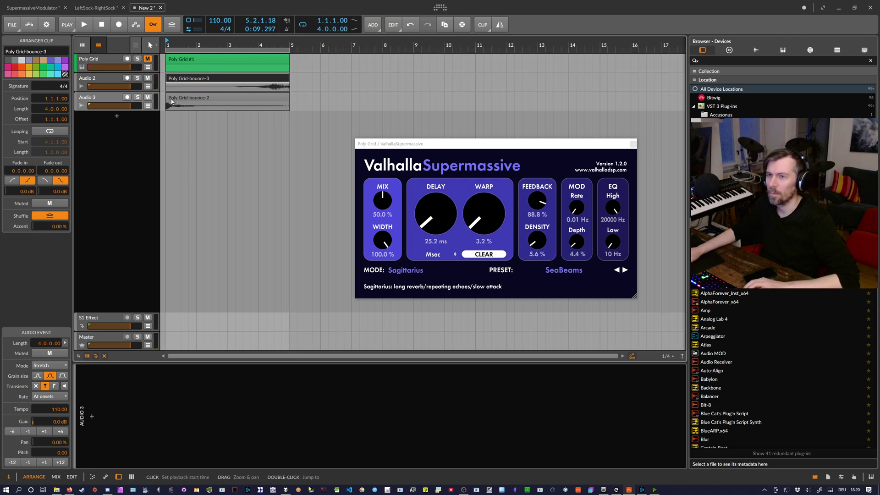
Step: Create a Sampler track containing the Poly Grid-bounce-2 audio and detect the sample's root key
click(117, 115)
text(sa)
key(Return)
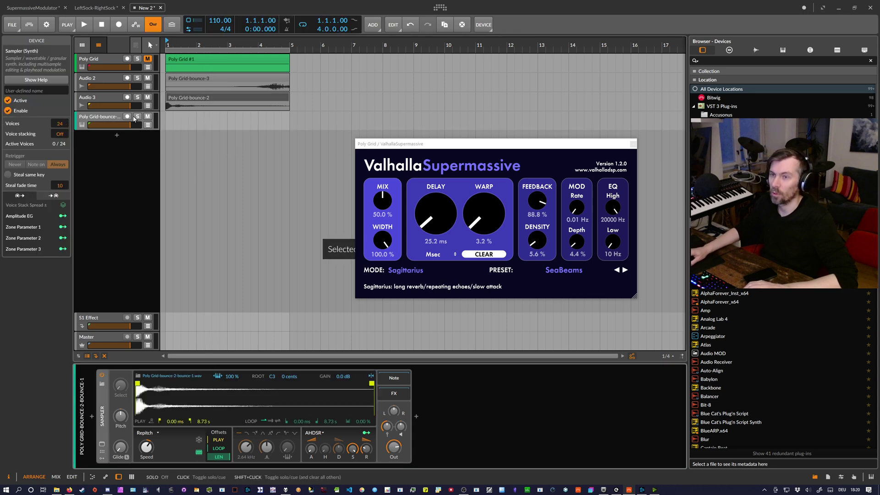
click(155, 156)
right_click(199, 400)
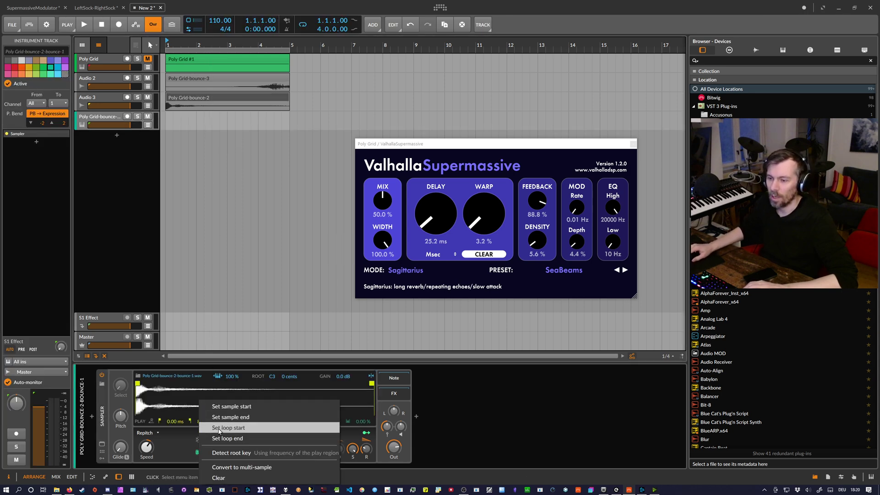
click(238, 454)
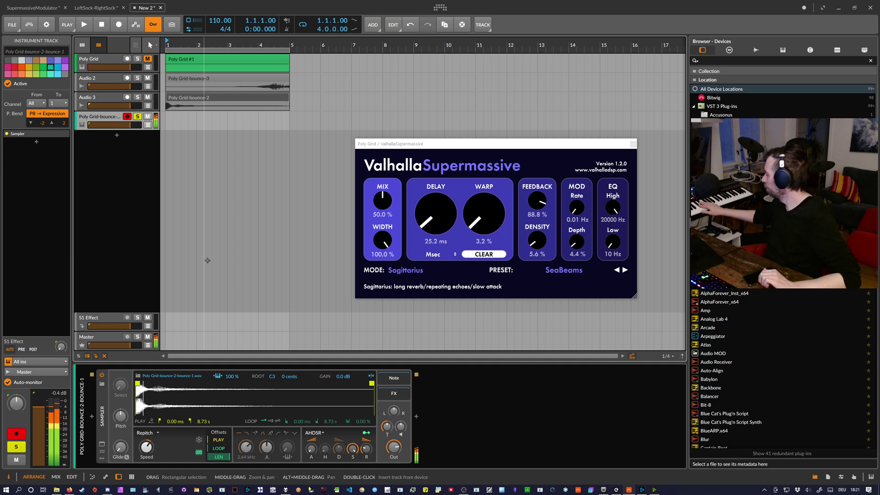
Step: Adjust the Sampler's AHDSR release and set its filter frequency to 280 Hz
drag(366, 449, 367, 450)
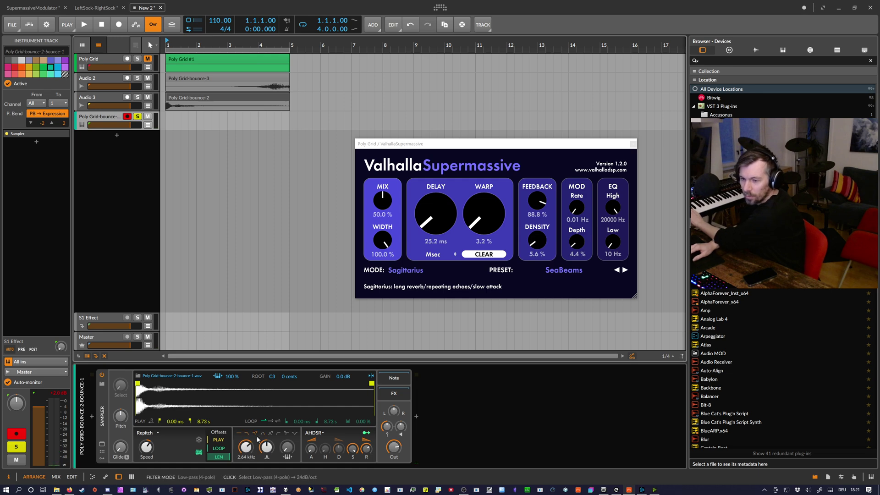
drag(246, 447, 246, 451)
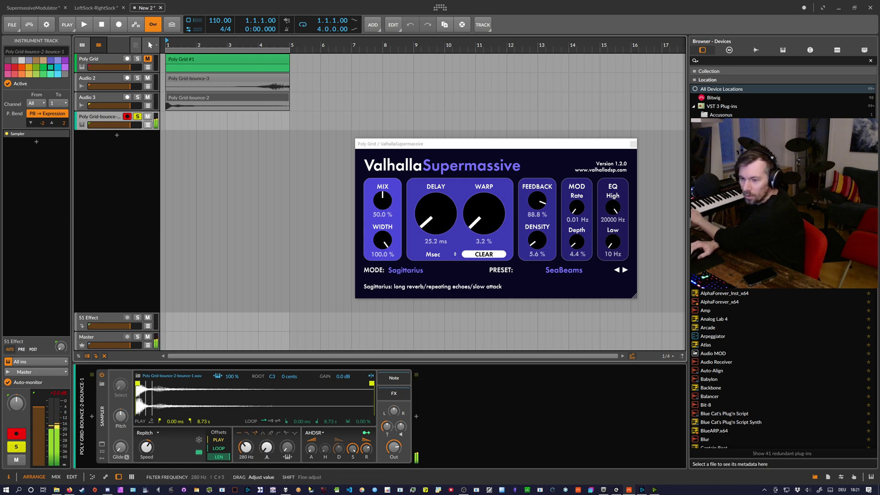
Step: Add an ADSR modulator to the Sampler and show its envelope controls
click(101, 459)
click(116, 384)
text(ad)
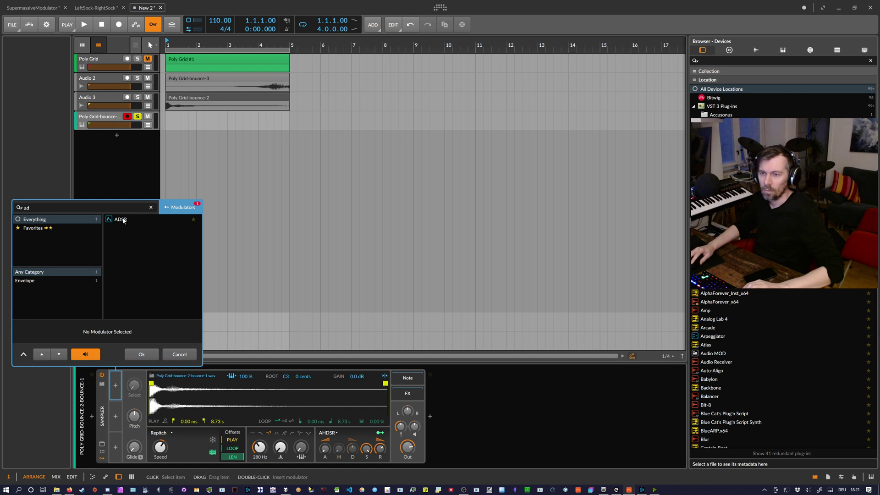
double_click(123, 218)
click(128, 393)
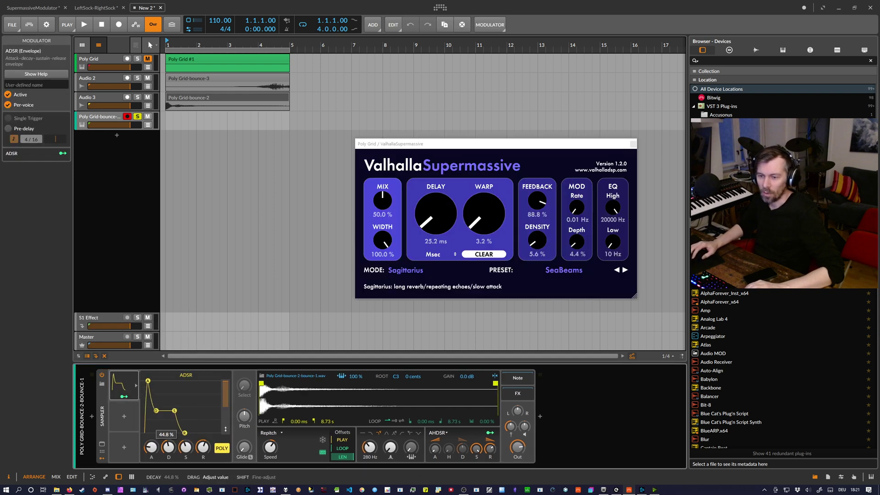
Step: Shape the ADSR as a decay with zero sustain and modulate the Sampler's filter frequency by +50.40
drag(177, 447, 168, 438)
click(123, 397)
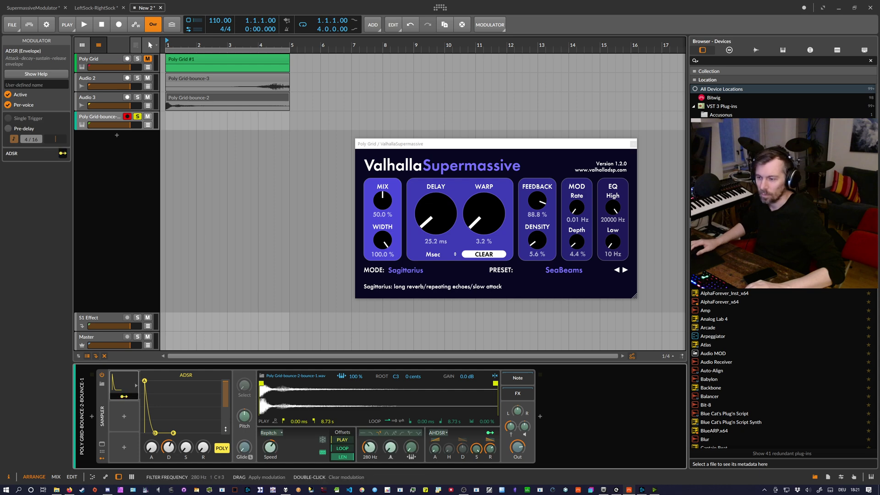
drag(375, 451, 375, 440)
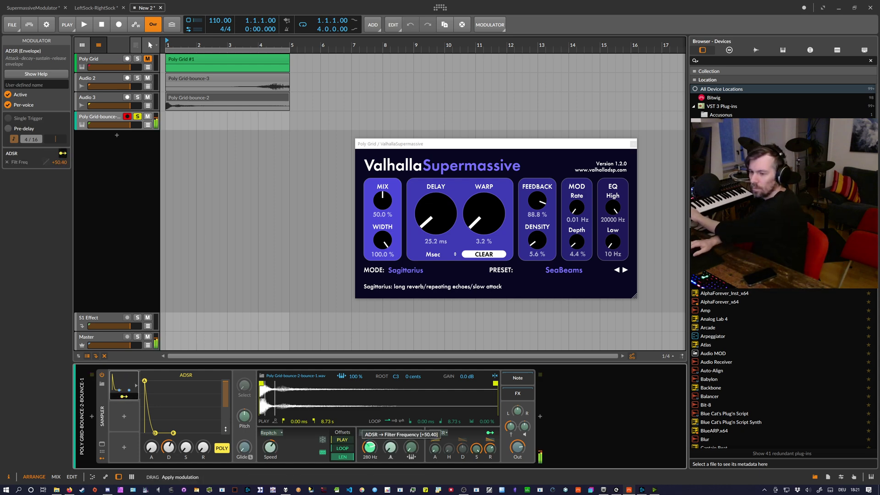
Step: Raise the ADSR modulation of the Sampler's filter frequency to +75.60 and audition the sound
drag(375, 450, 375, 451)
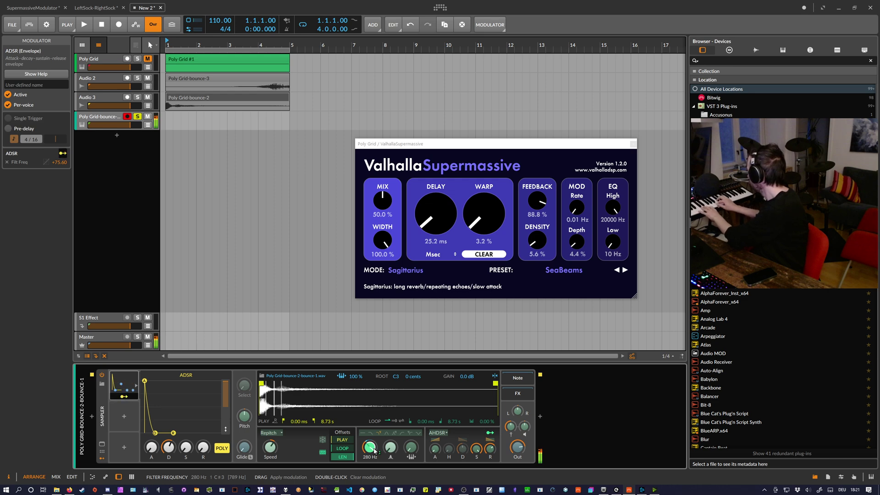
Step: Delete the Sampler track and mute the Audio 2 and Audio 3 tracks
click(102, 399)
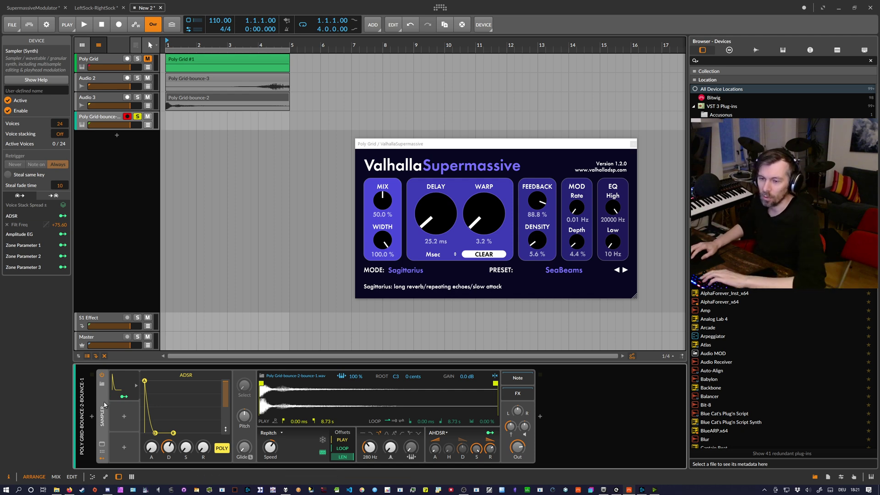
key(Delete)
click(117, 117)
key(Delete)
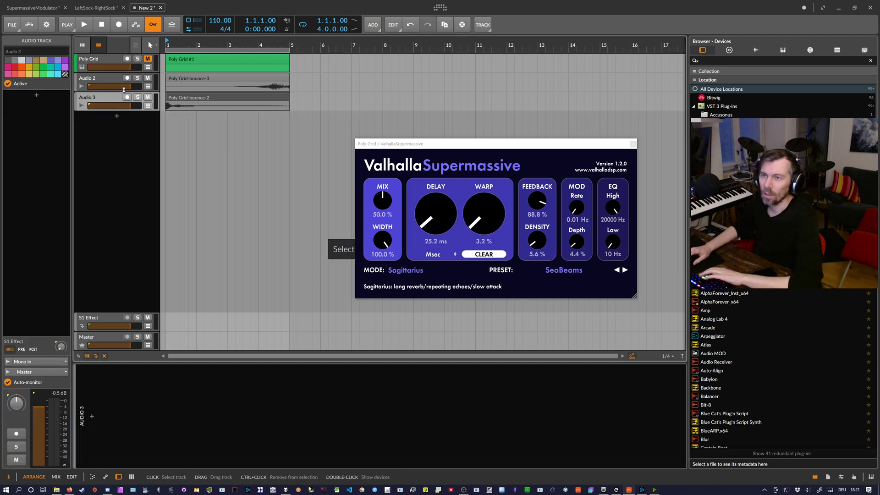
click(149, 96)
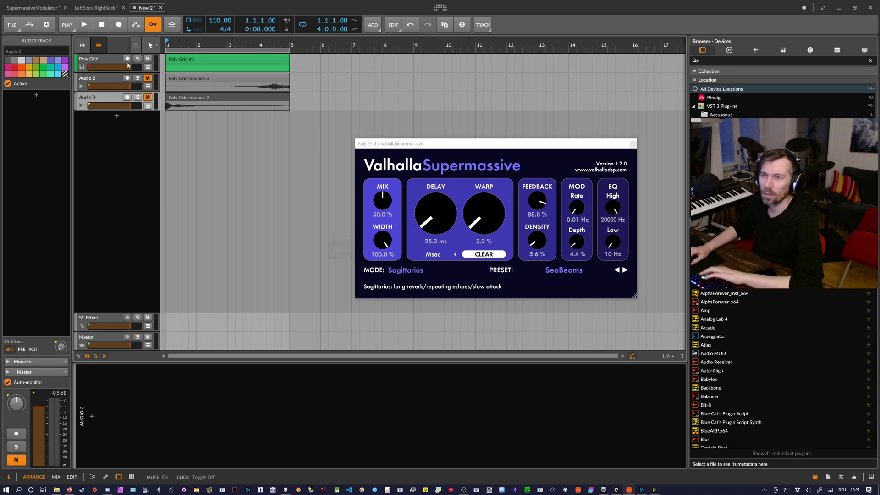
Step: Remove the Filter, Distortion, Bit-8 and the Centaurus and Lyra ValhallaSupermassive devices from the Poly Grid track's chain
double_click(111, 59)
click(236, 418)
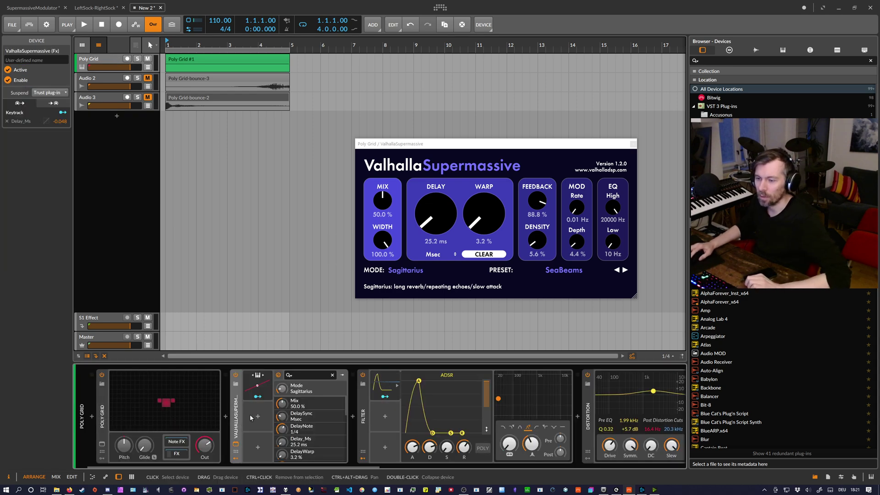
click(362, 414)
drag(335, 470, 379, 470)
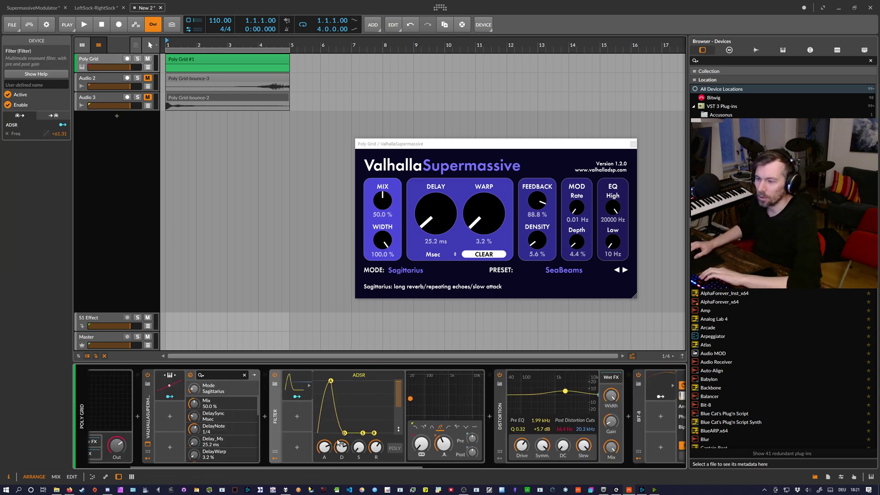
key(Delete)
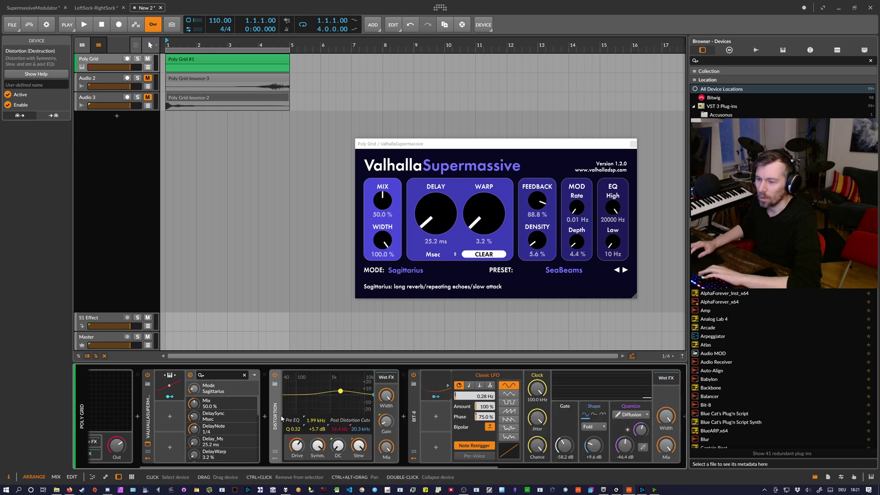
key(Delete)
key(Delete)
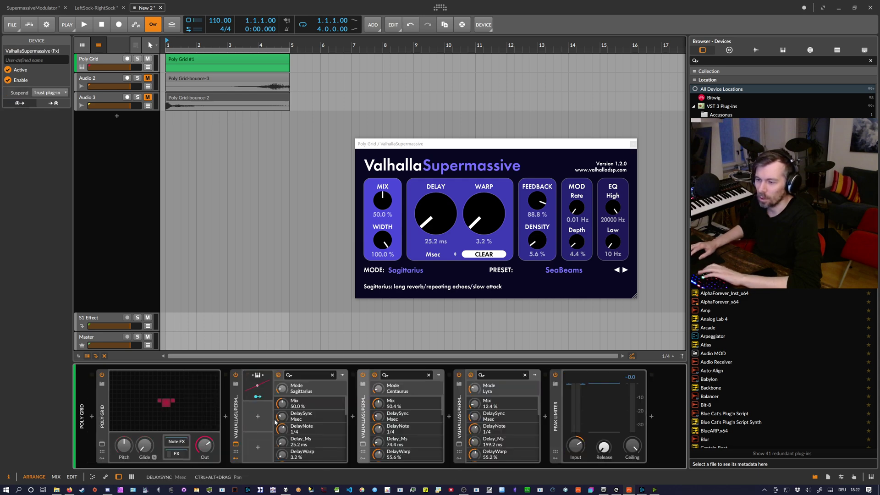
key(Delete)
key(Delete)
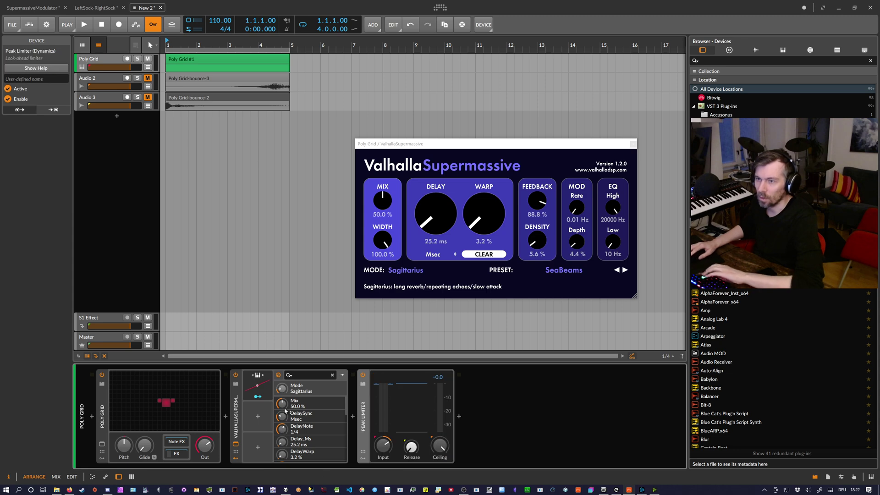
Step: Audition the reduced chain and delete the Keytrack modulator from the remaining ValhallaSupermassive
key(space)
key(space)
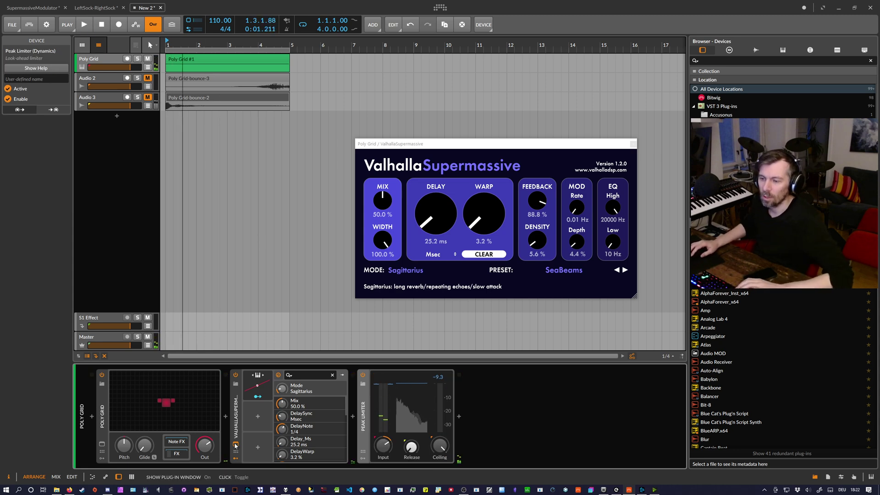
click(260, 386)
click(258, 385)
click(257, 387)
key(Delete)
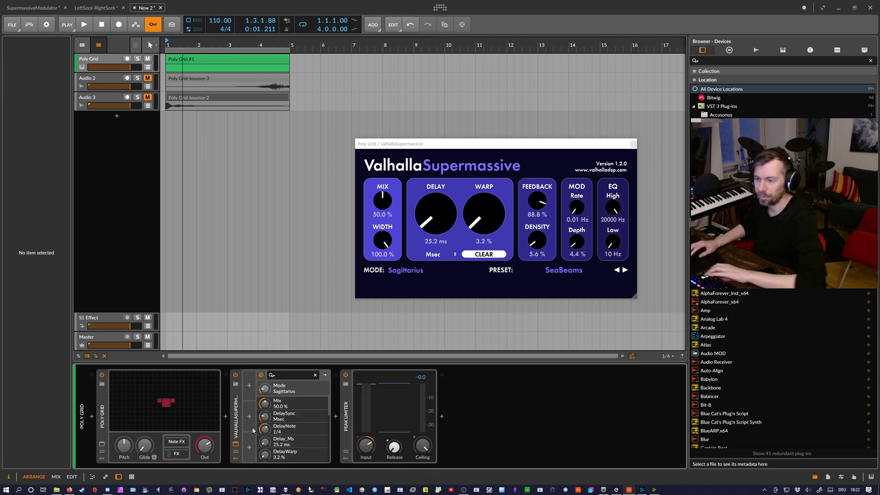
Step: Switch the ValhallaSupermassive mode to Gemini and raise its feedback to 94.0 %
click(236, 444)
click(236, 445)
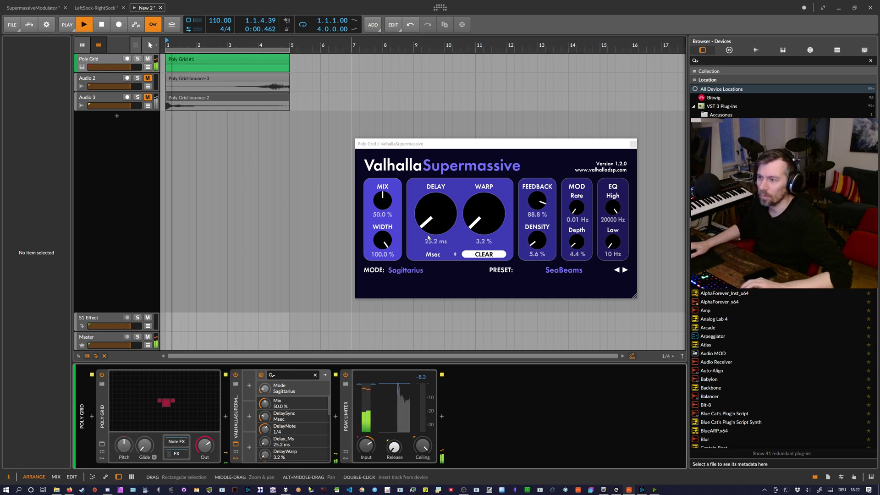
key(space)
click(409, 271)
click(411, 282)
key(space)
key(space)
drag(540, 203, 539, 195)
Step: Set the ValhallaSupermassive delay time to 0.3 ms
drag(437, 221, 437, 226)
key(space)
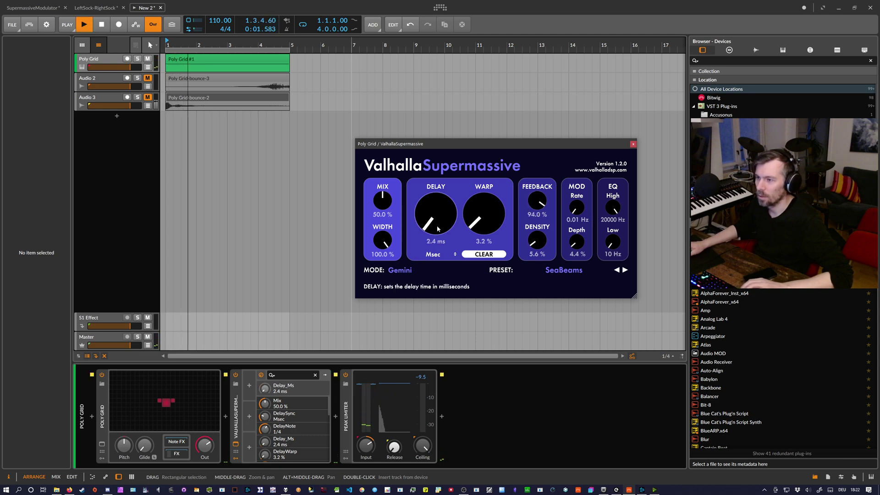
click(439, 243)
text(0)
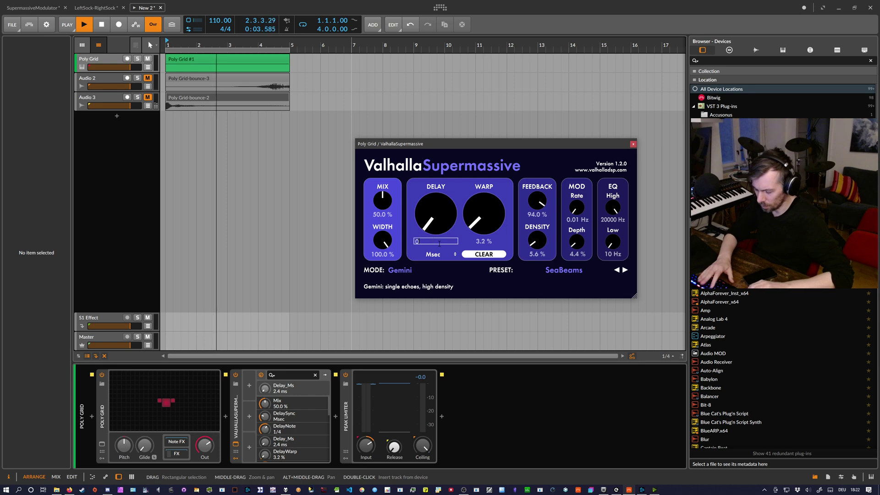
text(.3)
key(Return)
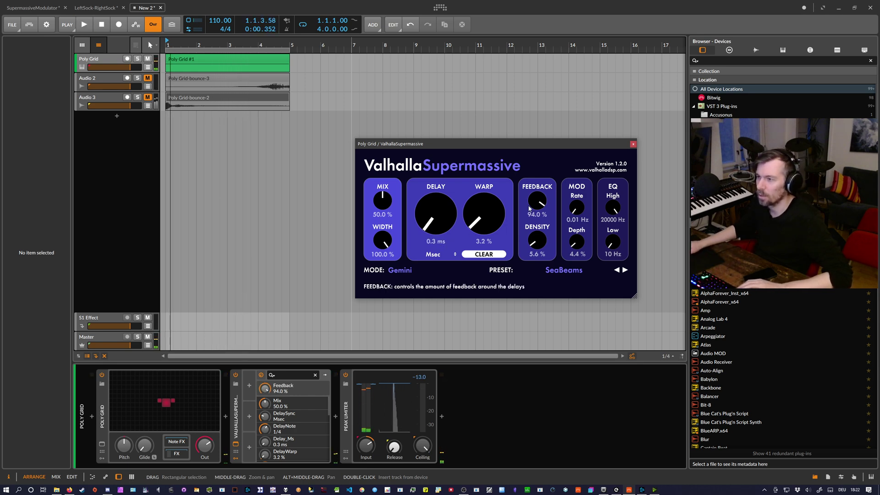
Step: Raise the ValhallaSupermassive feedback to 99.6 %, set the Peak Limiter input gain to +3.9 dB and audition the sound
key(space)
key(space)
drag(533, 205, 531, 202)
key(space)
key(space)
key(space)
key(space)
click(370, 444)
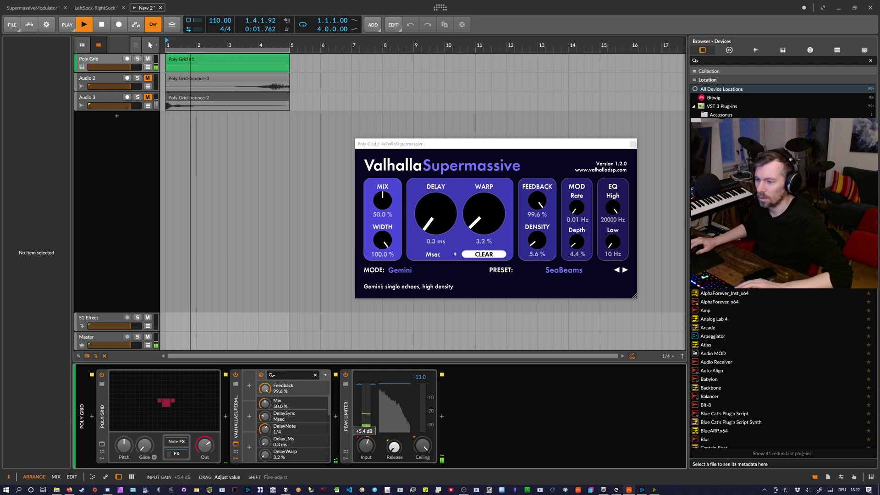
key(space)
key(space)
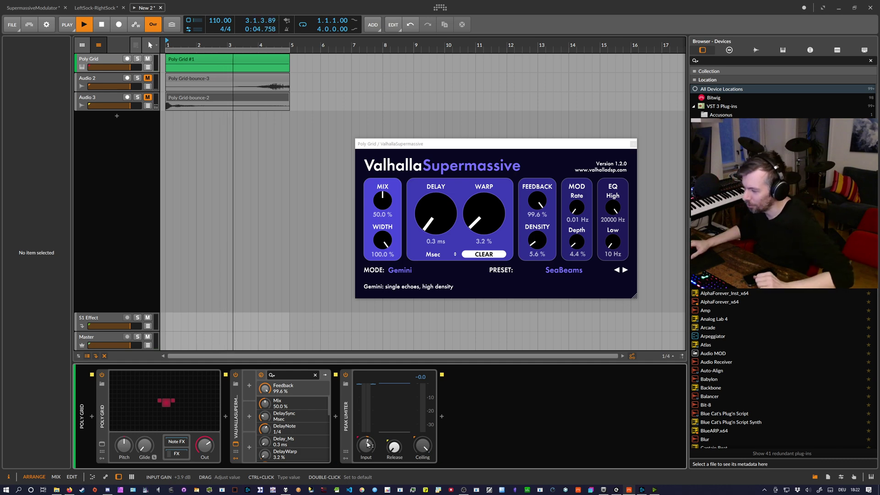
Step: Set the ValhallaSupermassive density to 11.6 % and its warp to 0.0 % while auditioning the sound
drag(532, 242, 535, 228)
drag(495, 212, 495, 208)
key(space)
key(space)
drag(535, 237, 534, 245)
drag(491, 217, 493, 267)
key(space)
key(space)
key(space)
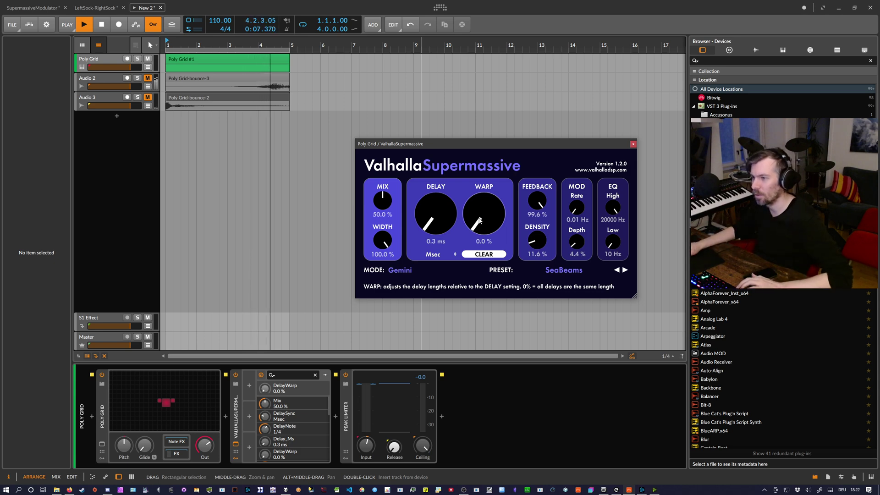
drag(479, 220, 450, 269)
key(space)
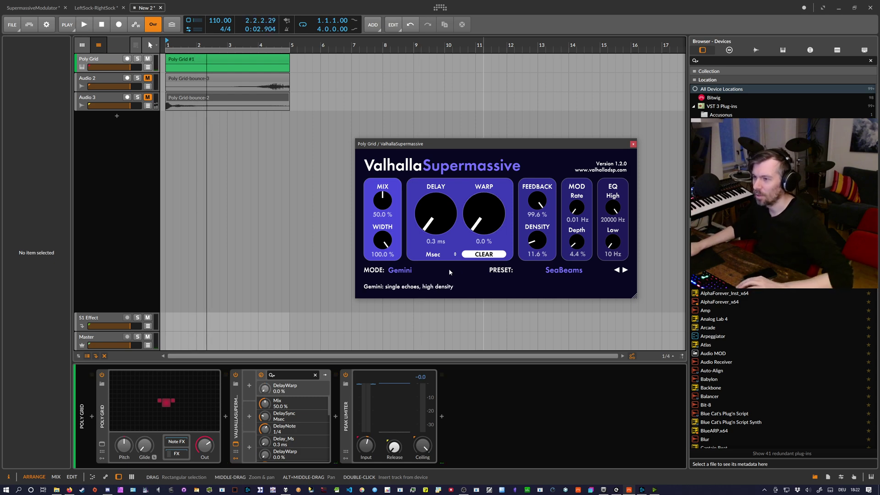
Step: Show the Poly Grid track's automation lane for DelayWarp, draw a rising ramp from bar 1 to bar 5 and play it
click(249, 386)
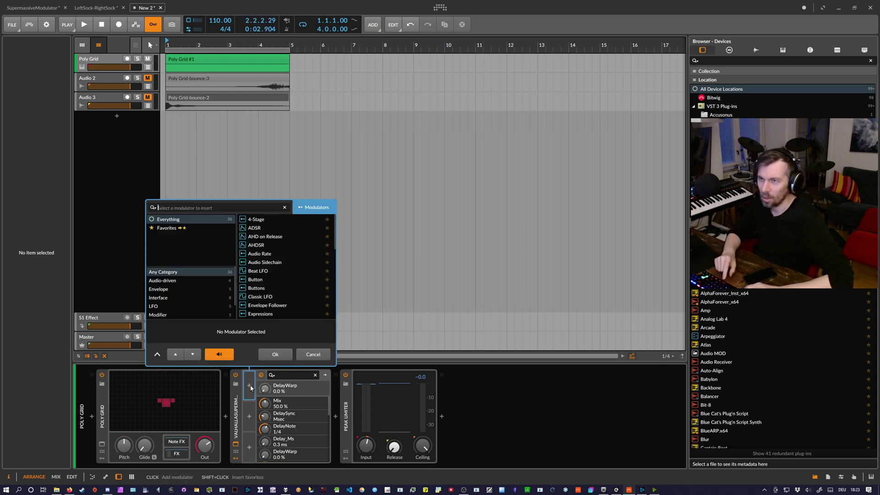
key(Escape)
click(148, 68)
click(119, 82)
click(116, 79)
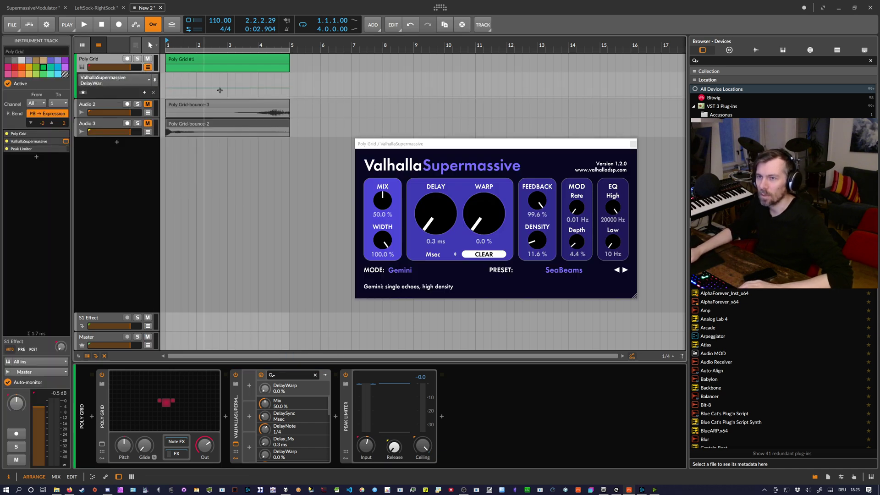
drag(493, 215, 494, 207)
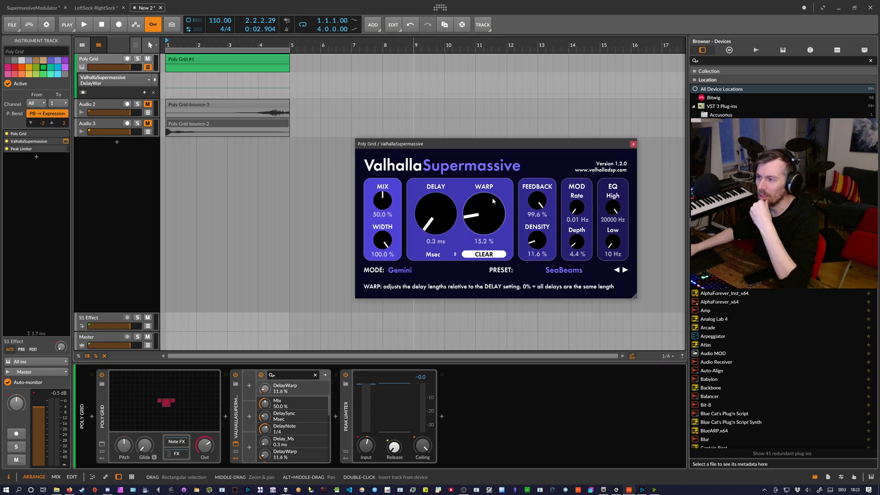
drag(168, 99, 289, 74)
key(space)
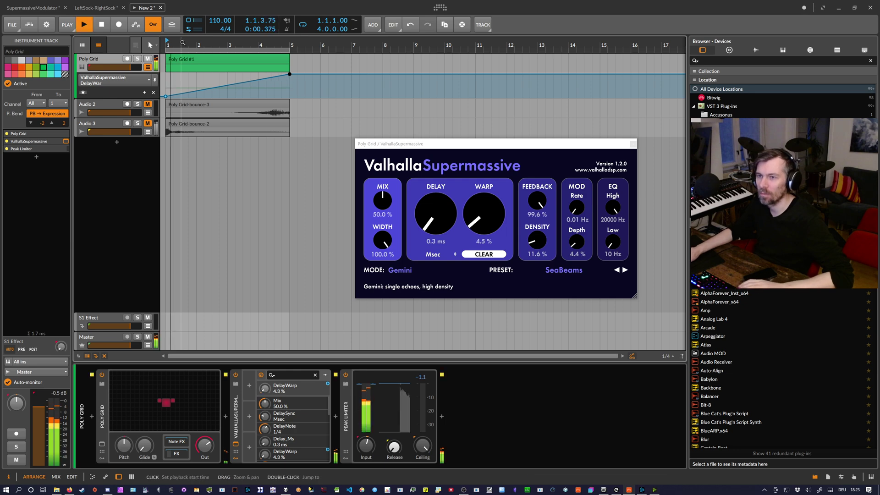
Step: Try other ValhallaSupermassive delay times, such as 3.0 ms and 0.0 ms, while the warp automation plays
click(537, 207)
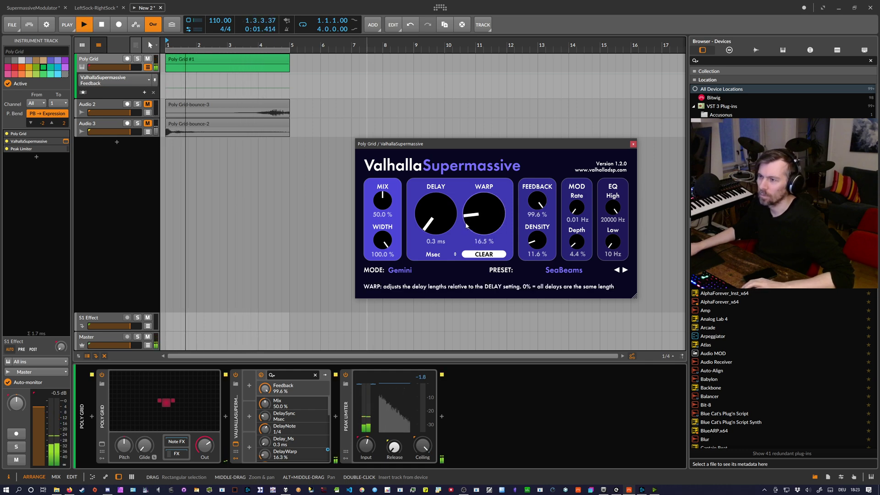
drag(443, 228, 442, 225)
key(space)
key(space)
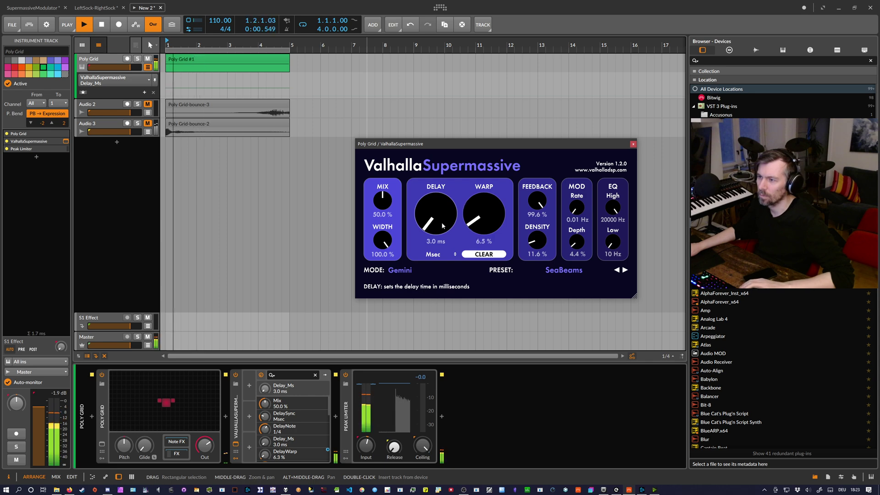
drag(443, 227, 442, 229)
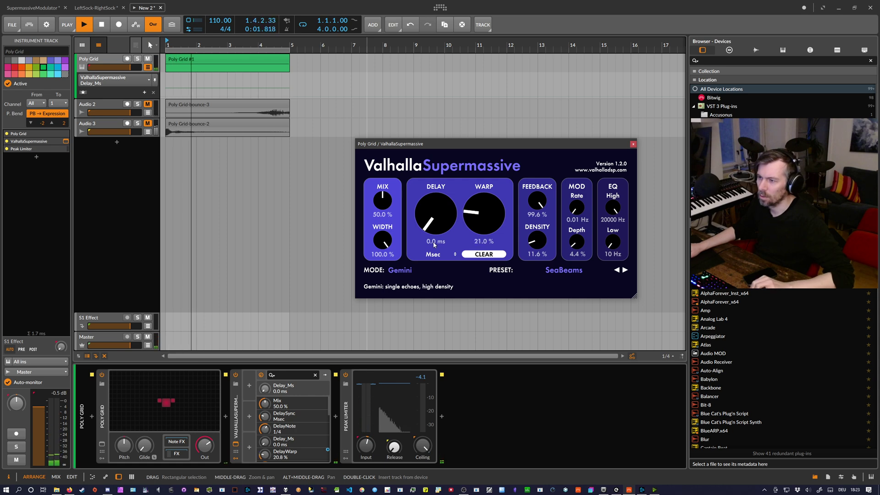
Step: Set the ValhallaSupermassive delay back to 0.3 ms and audition the warp sweep
double_click(435, 226)
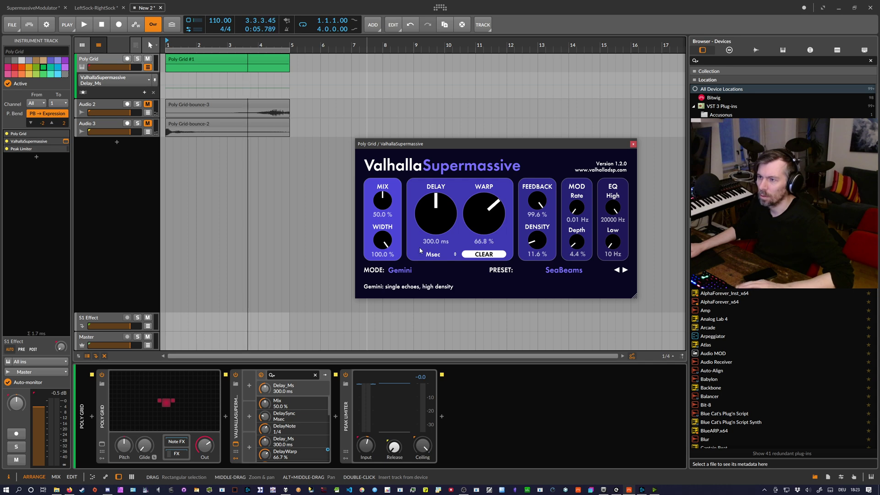
text(0.3)
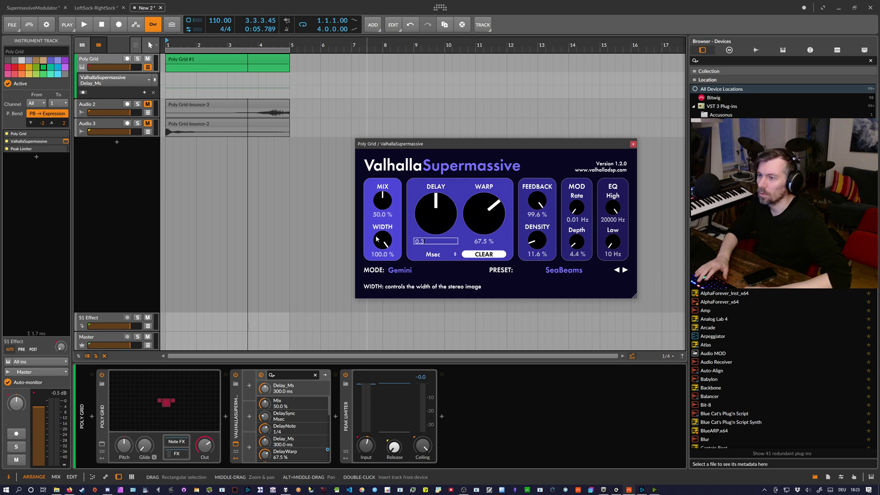
key(Return)
key(space)
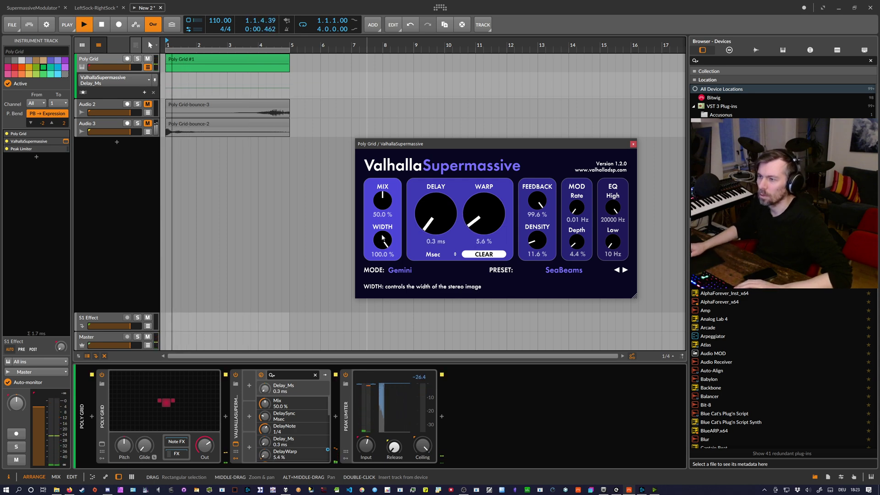
key(space)
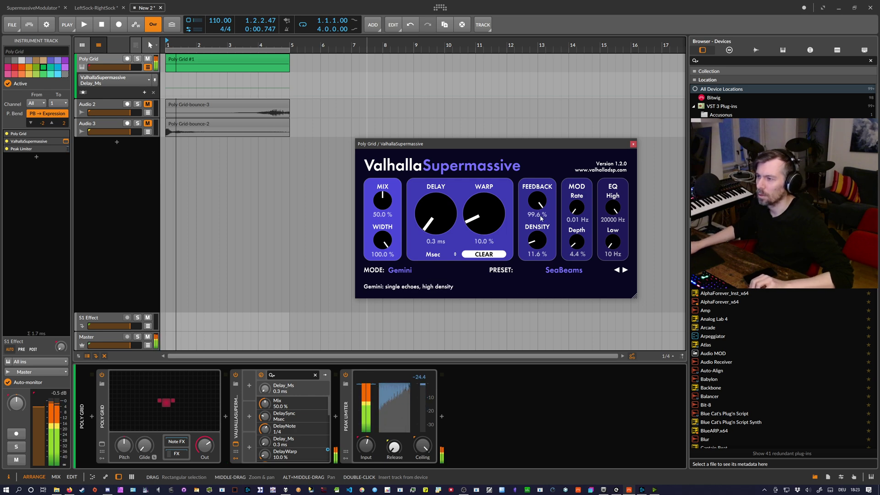
Step: Set the ValhallaSupermassive feedback to 99.5 %, lower its density to 0.0 % and audition the result
key(BackSpace)
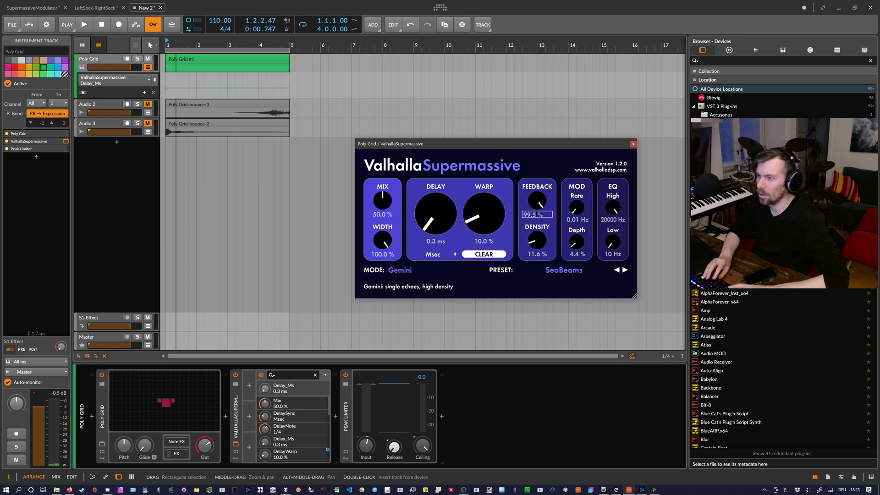
text(5)
key(Return)
key(space)
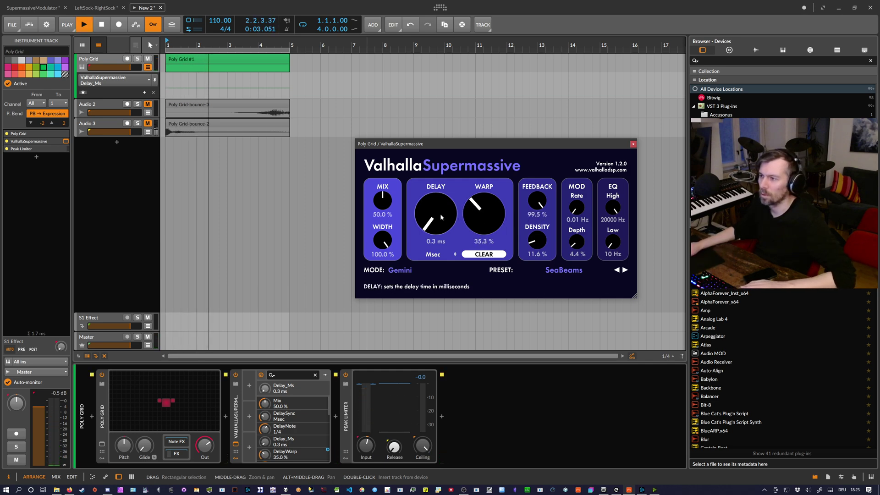
drag(540, 239, 545, 267)
key(space)
key(space)
key(space)
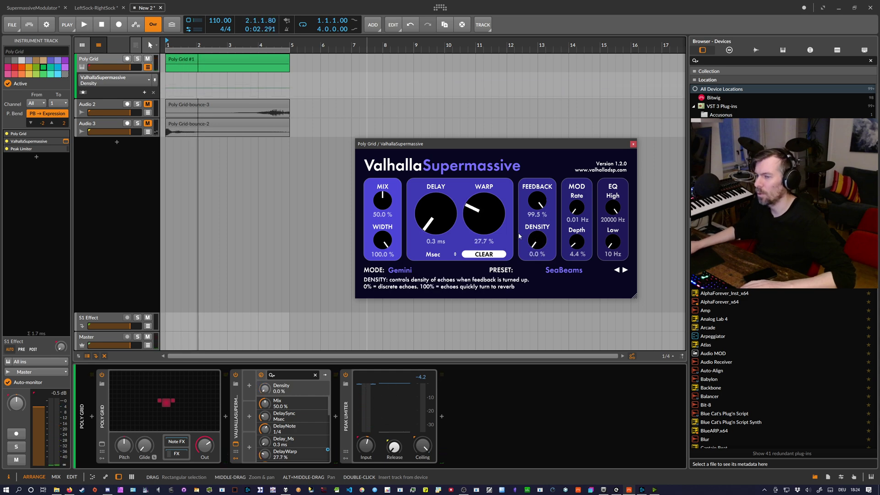
Step: Draw a Density automation ramp rising from bar 1 to 82.7 % at bar 3 and play it
click(166, 96)
drag(173, 96, 228, 79)
key(space)
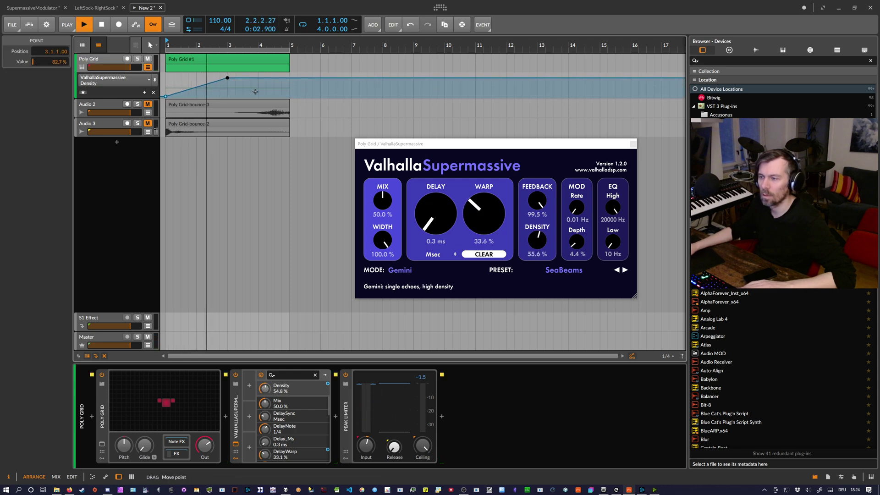
key(space)
Step: Close the plug-in window and insert a second ValhallaSupermassive between the first one and the Peak Limiter
click(633, 144)
click(335, 416)
text(super)
key(Return)
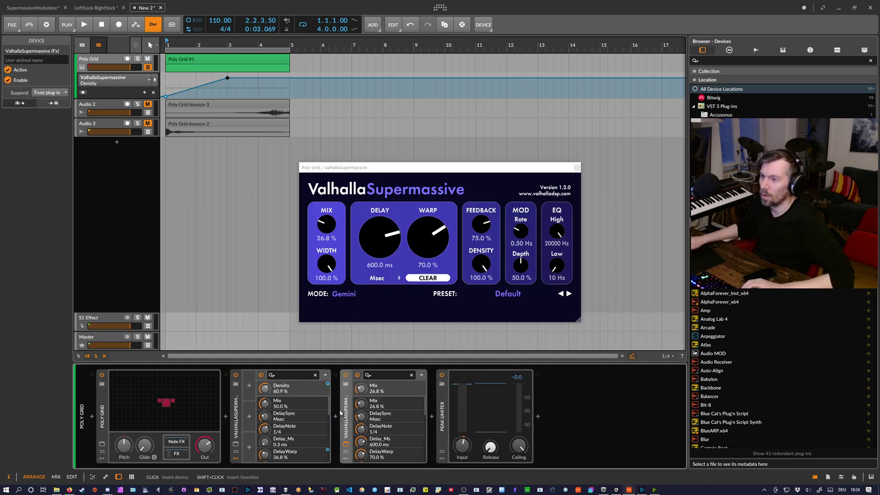
Step: Set the second ValhallaSupermassive to Great Annihilator mode, start playback and raise its mix to about 46 %
click(351, 295)
click(362, 334)
key(space)
drag(331, 232, 332, 224)
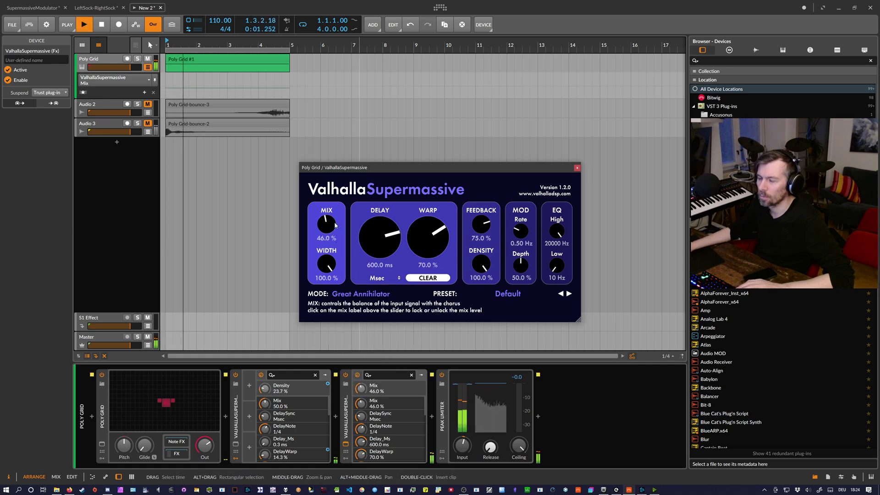
Step: Lower the second ValhallaSupermassive's feedback to 56.2 %, set its mix to 50.0 % and audition the sound
drag(486, 228, 487, 245)
drag(332, 230, 333, 223)
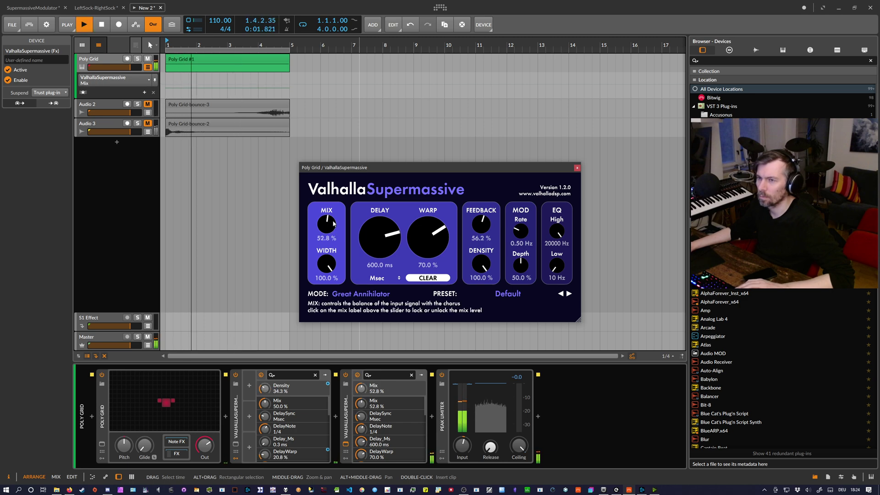
key(space)
key(space)
drag(330, 223, 330, 224)
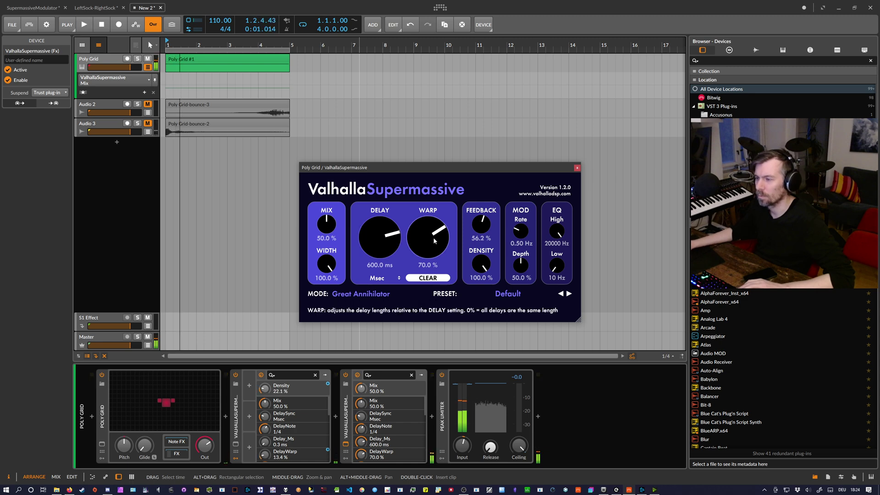
Step: Raise the Peak Limiter's input gain on the Poly Grid track and replay the sound
click(184, 62)
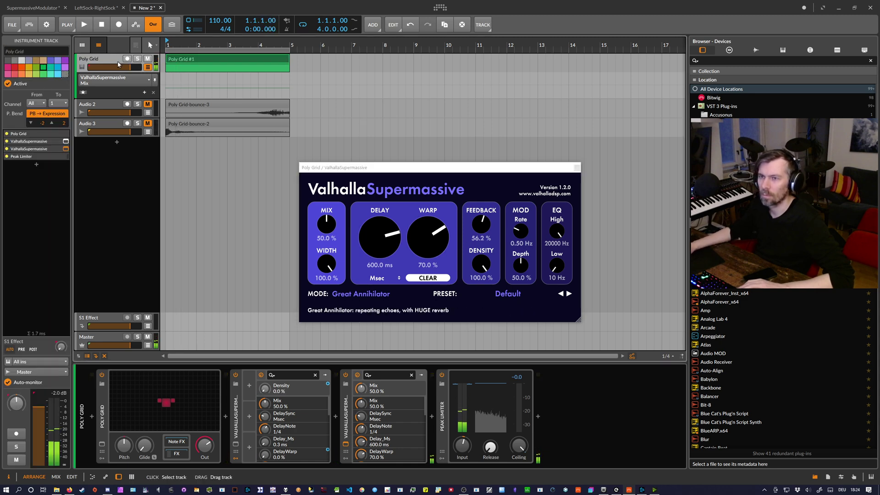
key(space)
drag(463, 446, 462, 439)
key(space)
key(space)
key(space)
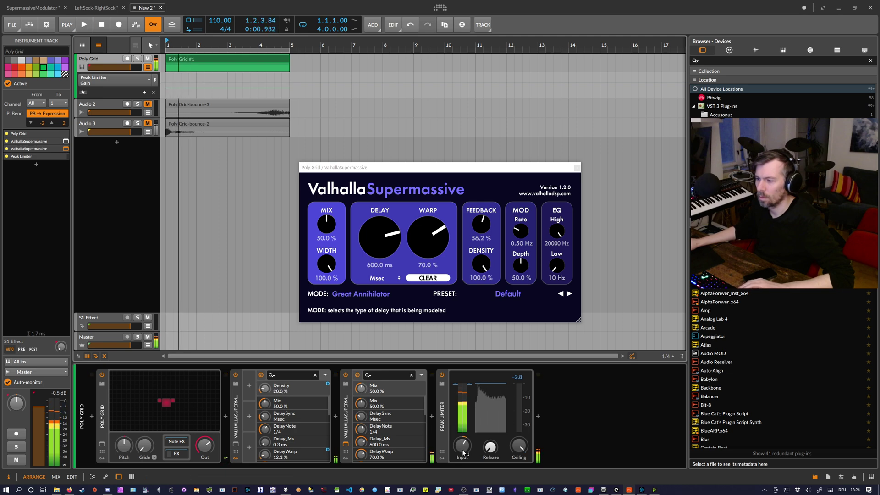
Step: Bounce the Poly Grid #1 clip to a new audio track, post-fader at 32-bit floating point
click(177, 61)
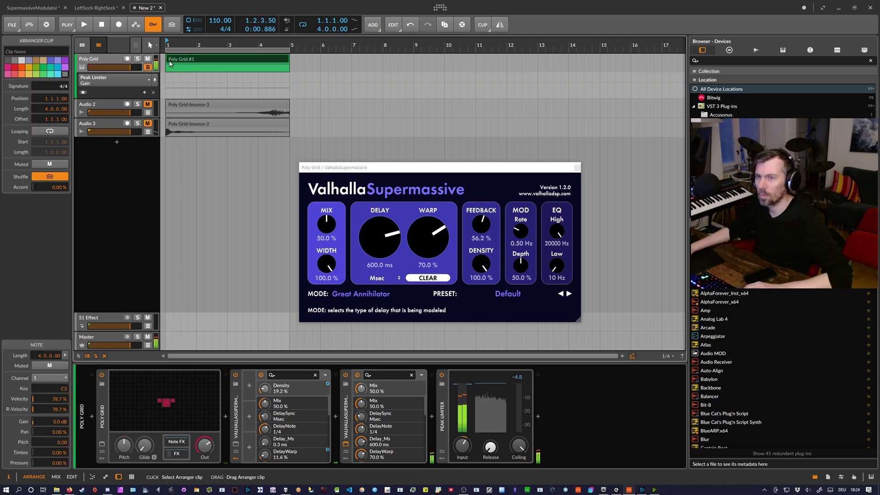
right_click(174, 61)
click(205, 246)
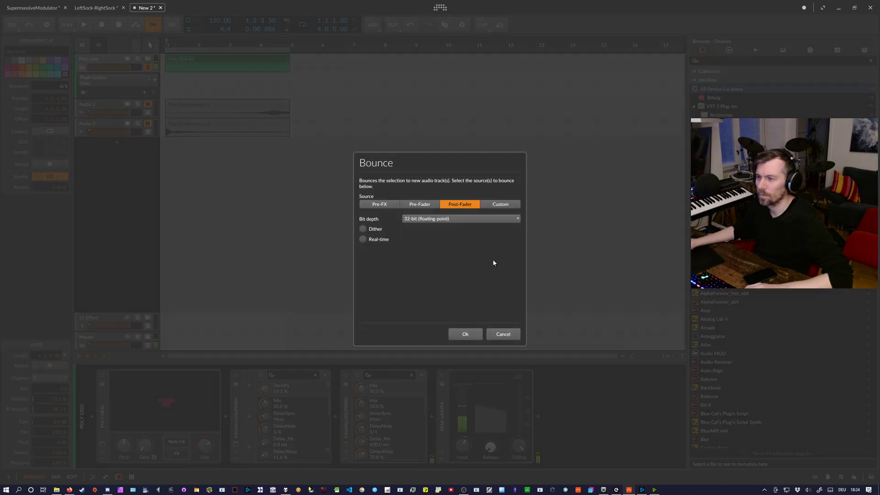
click(464, 335)
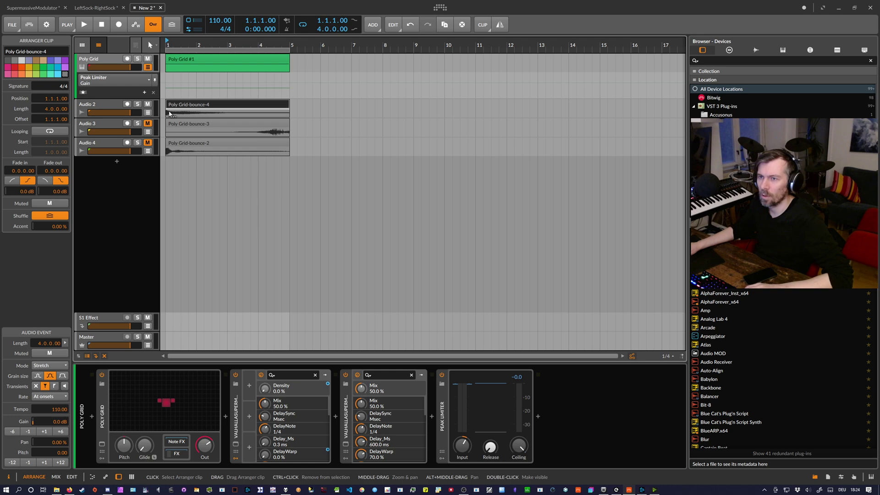
Step: Add a new instrument track with a Sampler and load the Poly Grid-bounce-4 clip into it
mouse_move(134, 118)
mouse_down()
mouse_move(134, 166)
mouse_move(133, 119)
mouse_up()
double_click(118, 167)
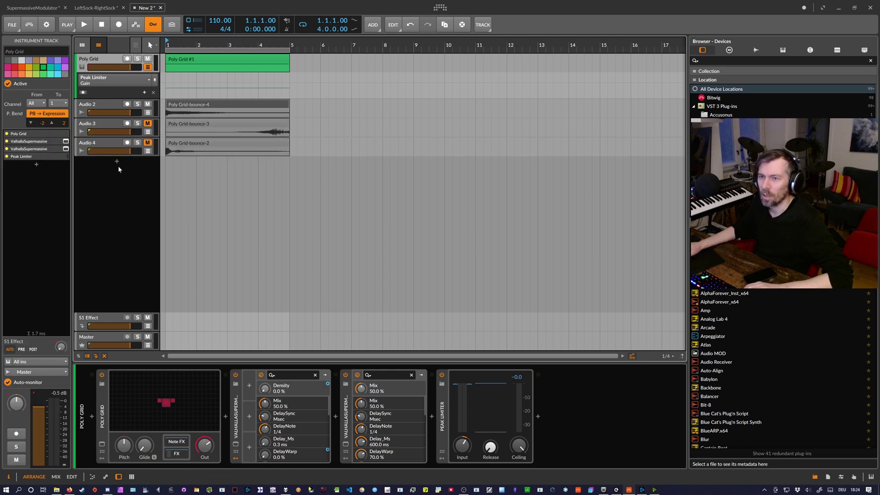
text(sa)
key(Return)
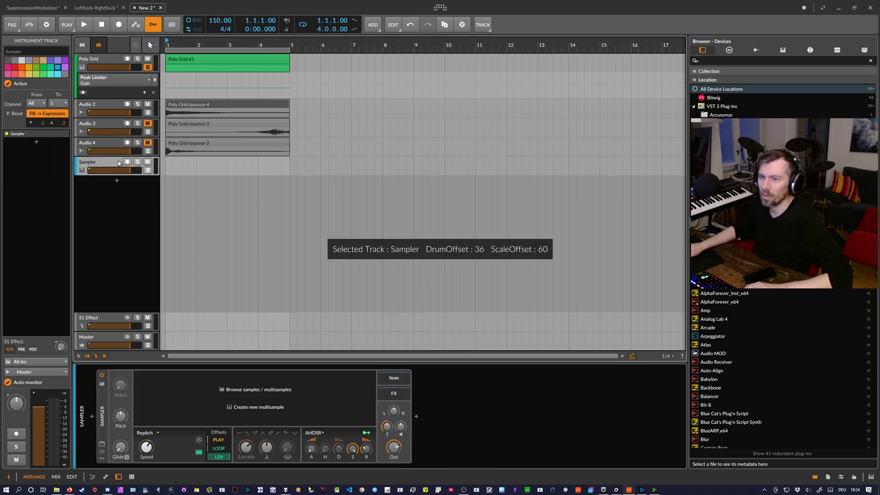
drag(177, 109, 195, 388)
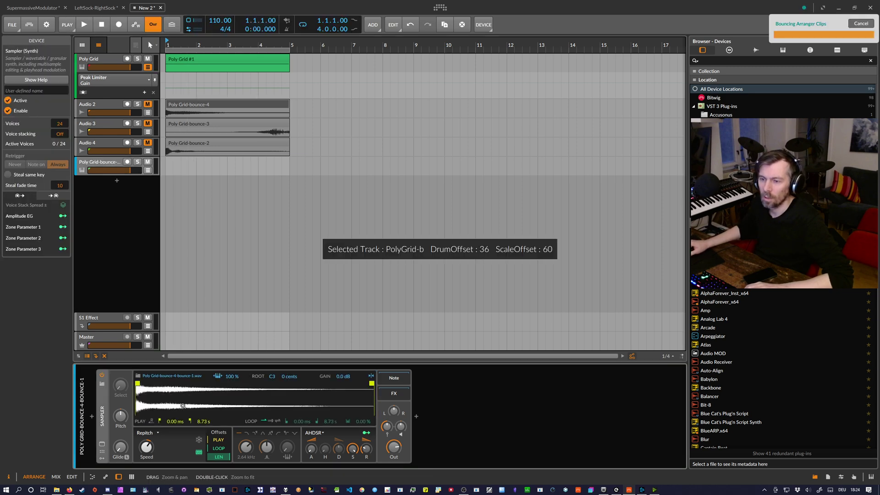
Step: Try root key detection on several shorter play regions of the sample, and restore the full play range
right_click(183, 407)
click(190, 426)
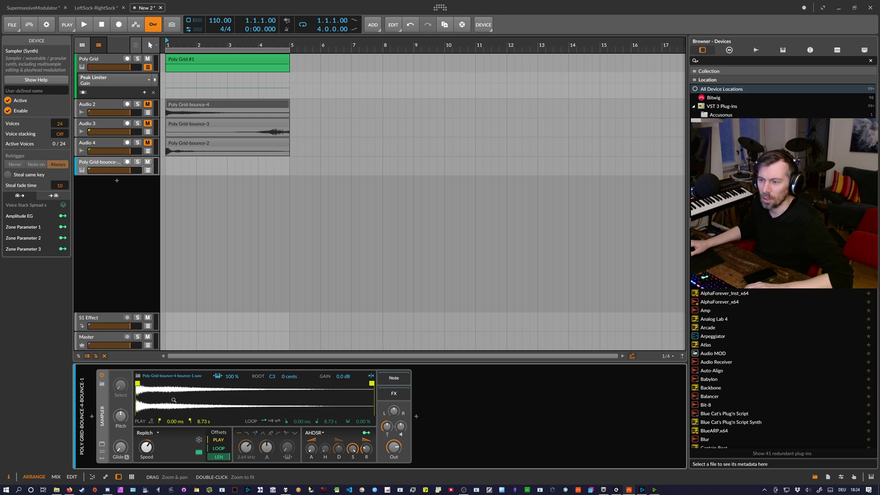
drag(371, 388, 188, 398)
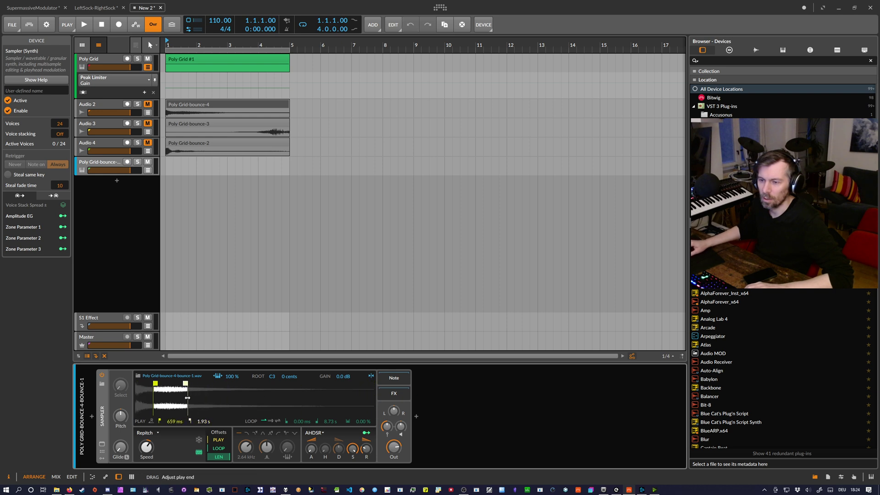
right_click(167, 403)
click(190, 457)
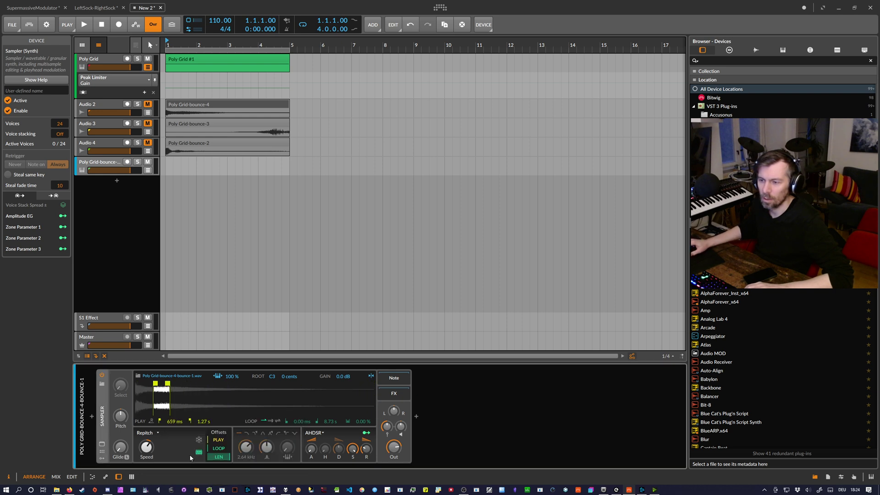
right_click(194, 396)
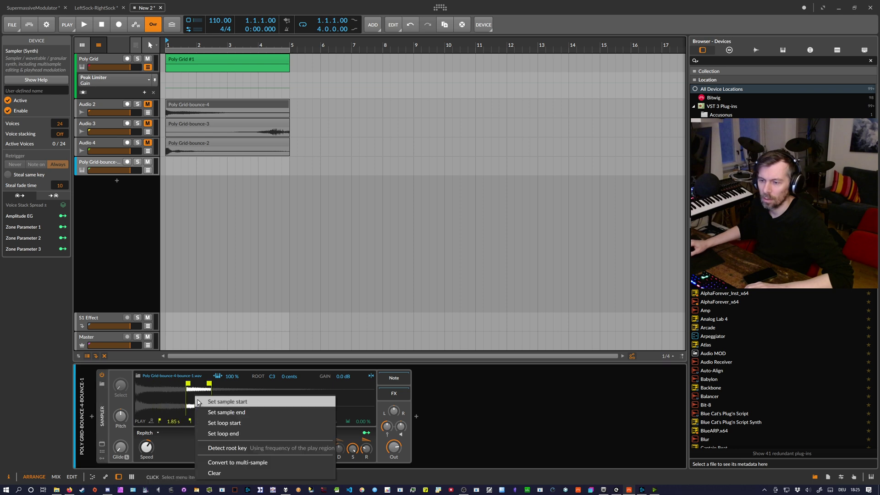
click(220, 448)
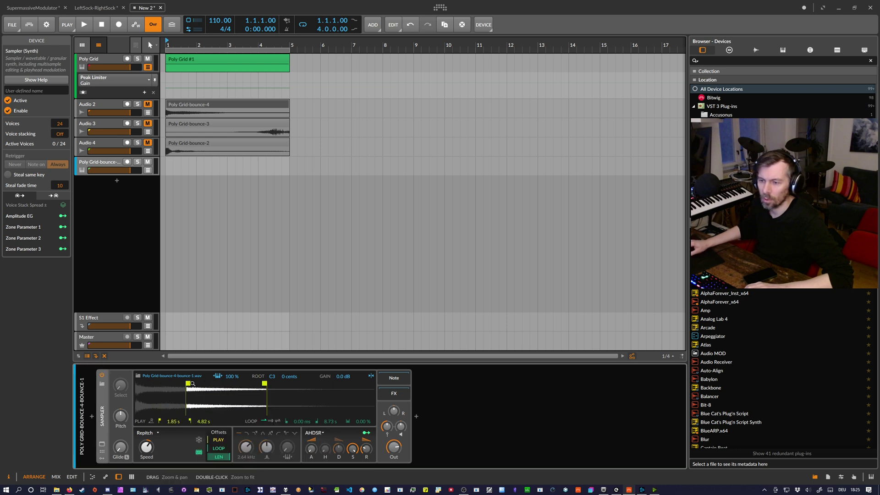
right_click(248, 400)
click(269, 455)
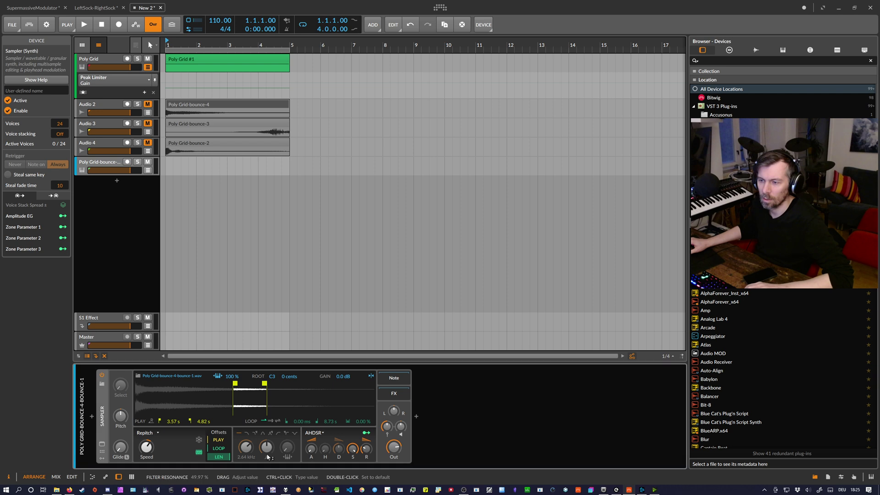
drag(206, 383, 137, 383)
drag(255, 383, 372, 383)
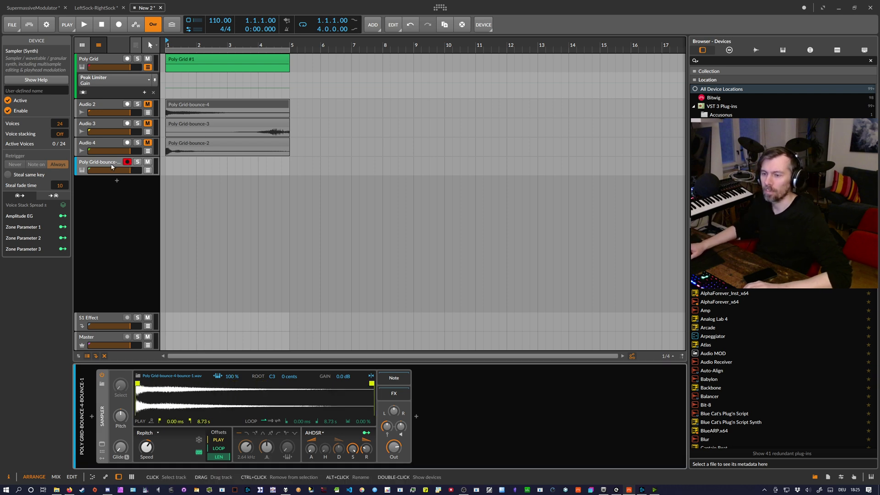
Step: Loop the sample from about 2.18 s to 3.97 s with a 22.6 % crossfade, starting playback at 1.78 s
drag(366, 449, 366, 448)
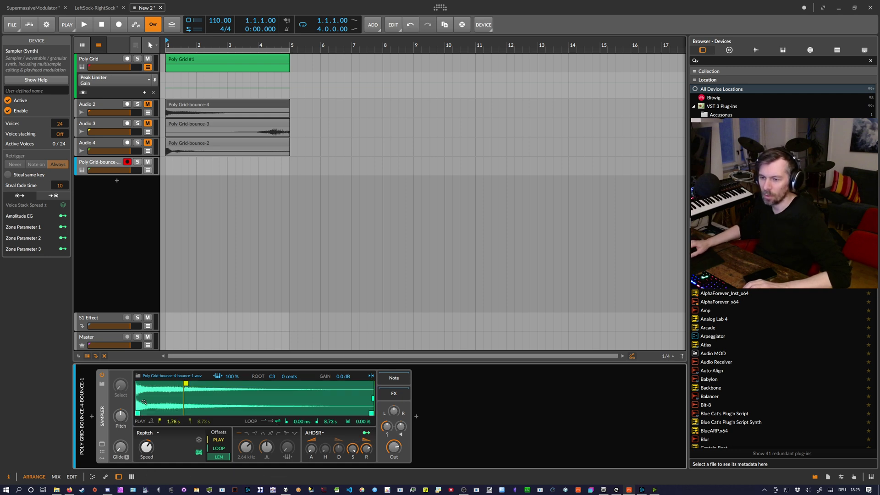
drag(137, 413, 219, 411)
drag(371, 413, 192, 414)
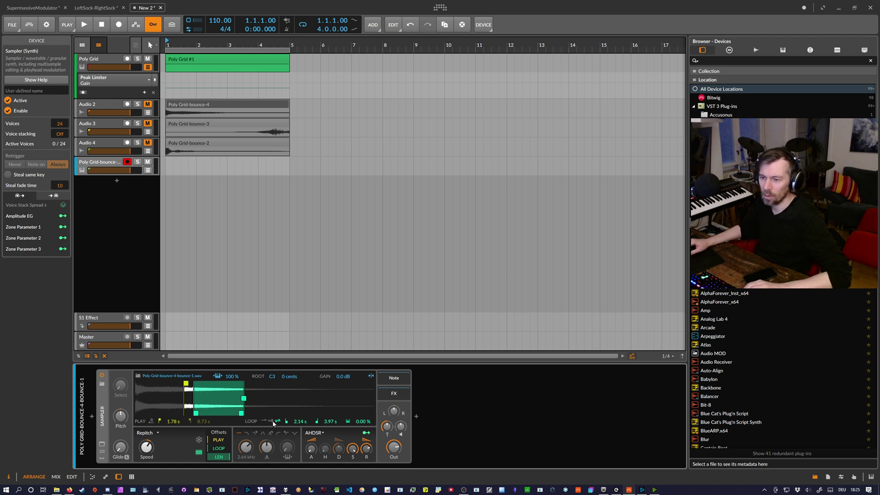
drag(244, 399, 195, 415)
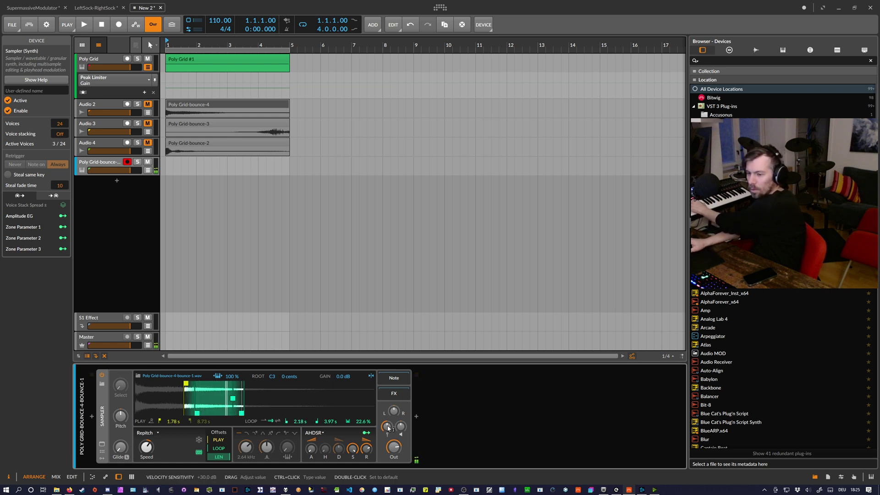
Step: Lengthen the Sampler's envelope attack, set its release to about 4.98 s and loop from 1.17 s to 2.76 s
drag(366, 450, 367, 443)
drag(311, 449, 311, 442)
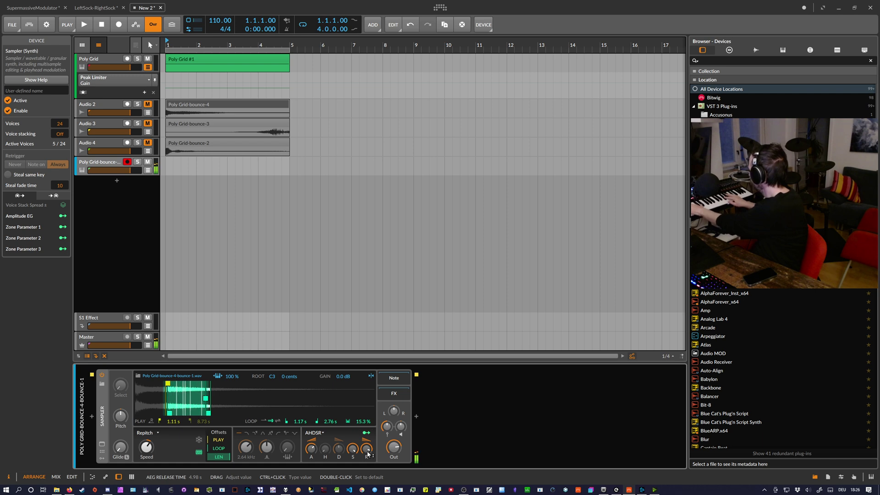
Step: Search for Supermassive and insert ValhallaSupermassive in the Sampler's FX chain
click(416, 417)
text(superm)
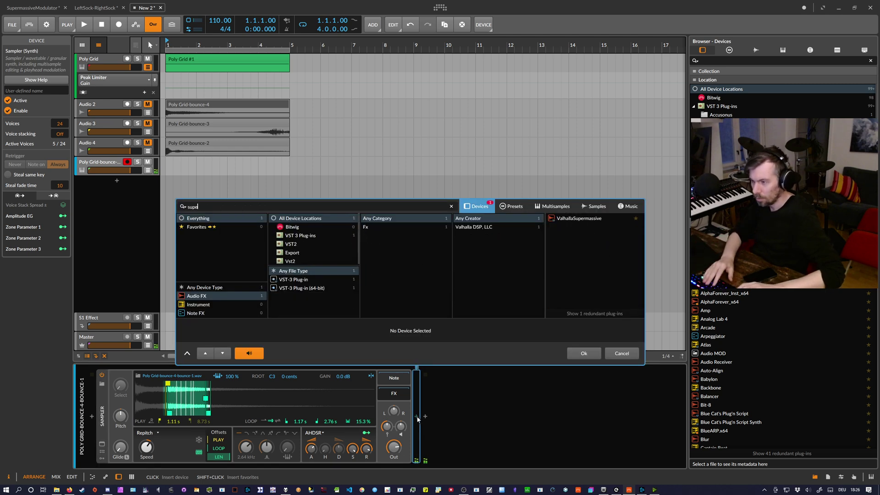
key(Return)
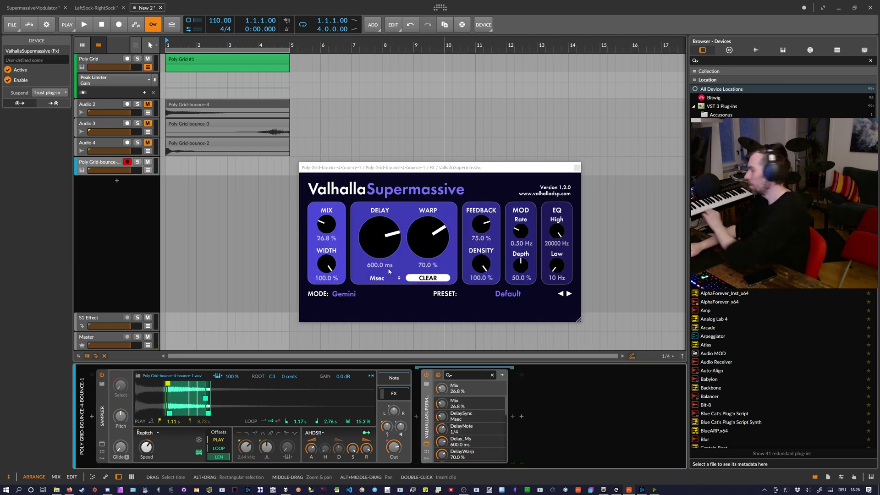
Step: Lower the Sampler's filter frequency to 262 Hz, raise its resonance and adjust the velocity sensitivity
drag(245, 447, 246, 482)
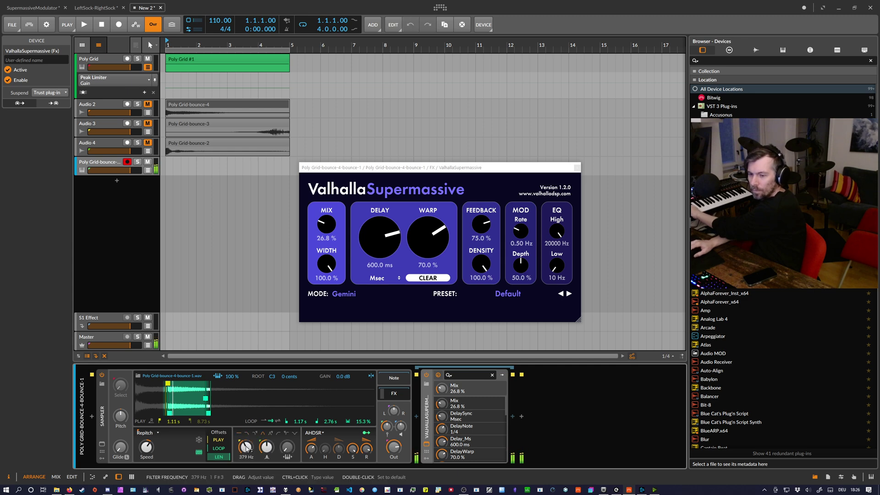
mouse_move(266, 447)
mouse_down()
mouse_move(287, 407)
mouse_move(278, 453)
mouse_move(266, 433)
mouse_up()
mouse_move(387, 427)
mouse_down()
mouse_move(387, 449)
mouse_move(401, 416)
mouse_up()
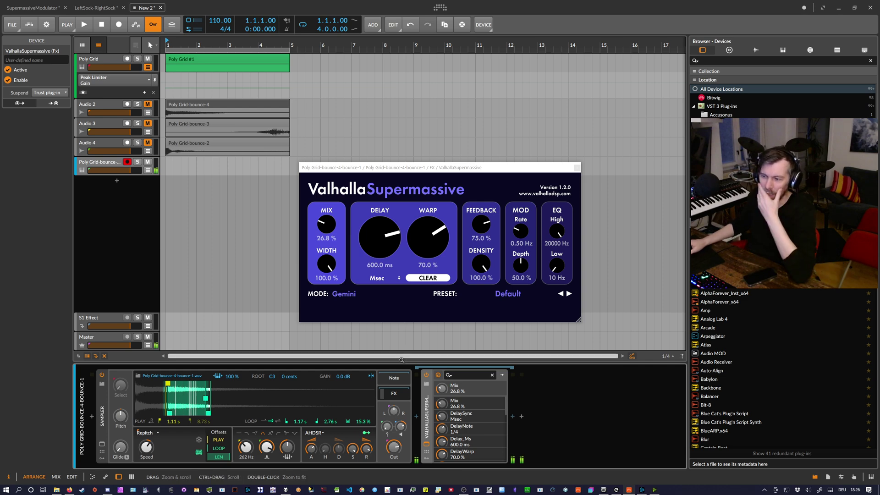
Step: Remove the Sampler and its nested ValhallaSupermassive from the new instrument track
click(396, 394)
click(394, 394)
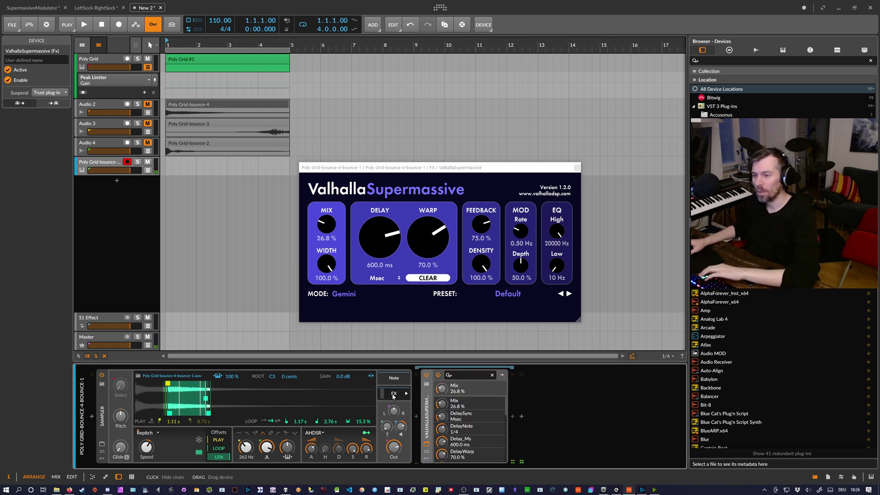
click(394, 395)
key(ctrl+z)
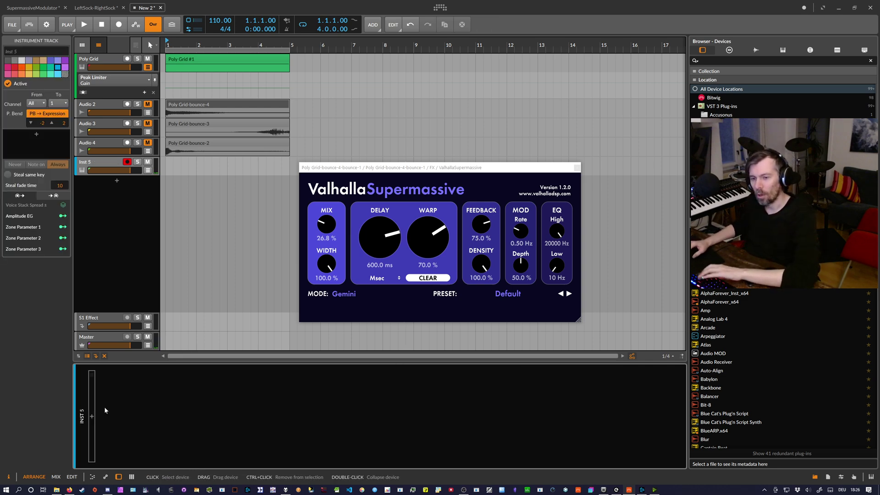